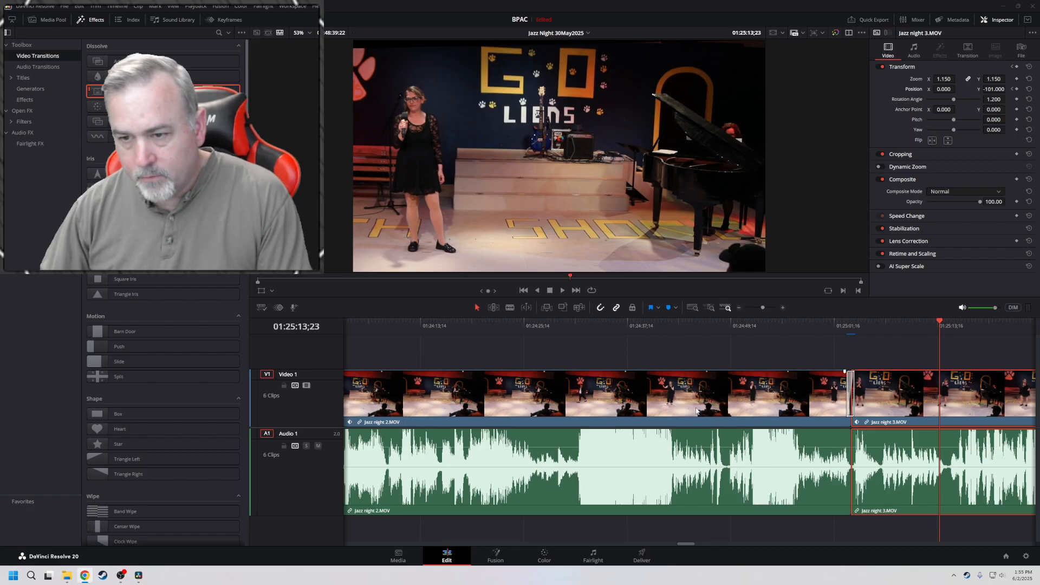
Play the opening of the Jazz night 3 clip and add Zoom and Position keyframes at 01:25:22;02
left_click(739, 308)
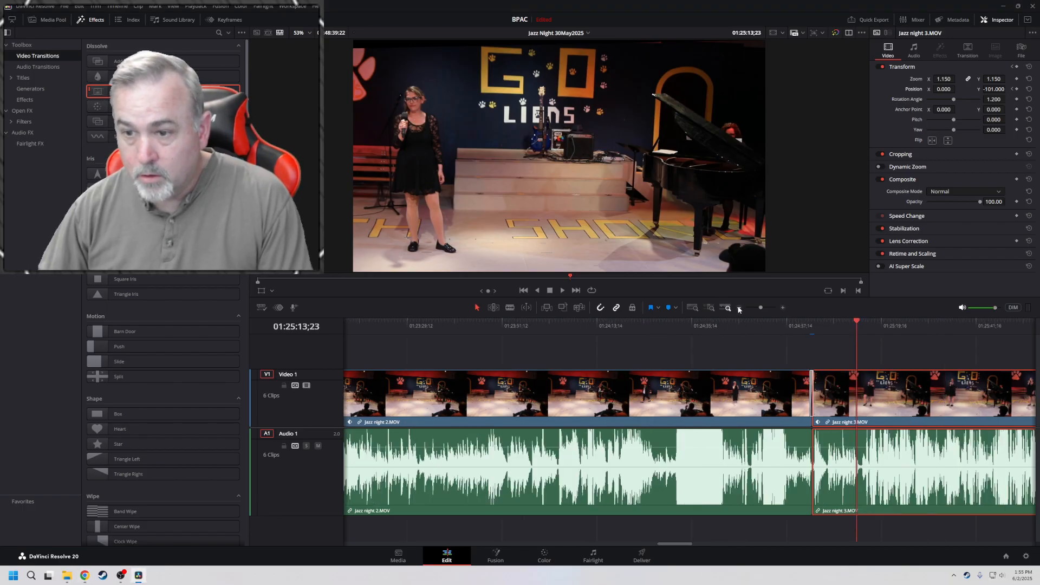
left_click(740, 308)
left_click_drag(896, 354, 583, 353)
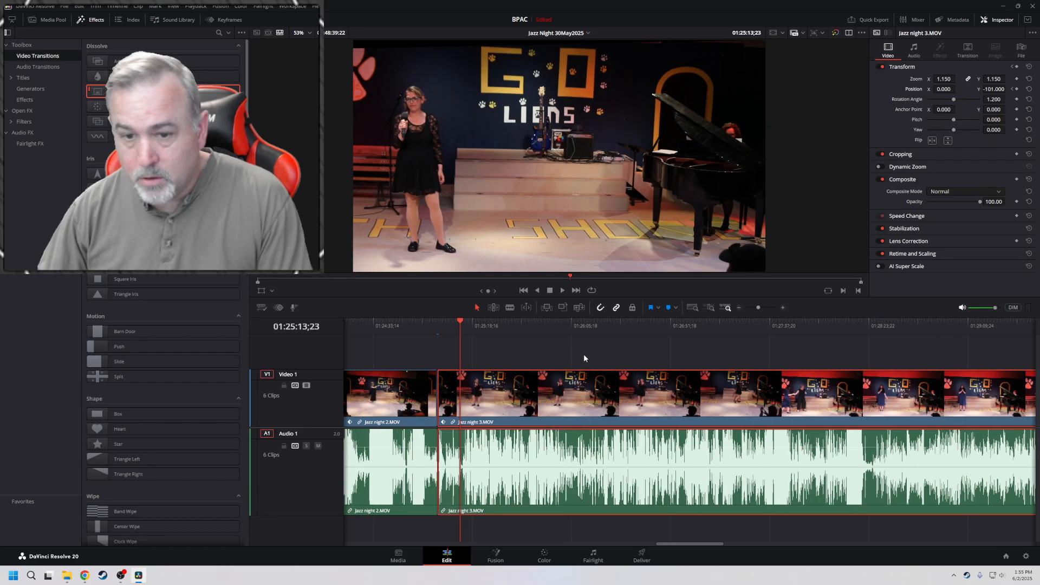
key("space")
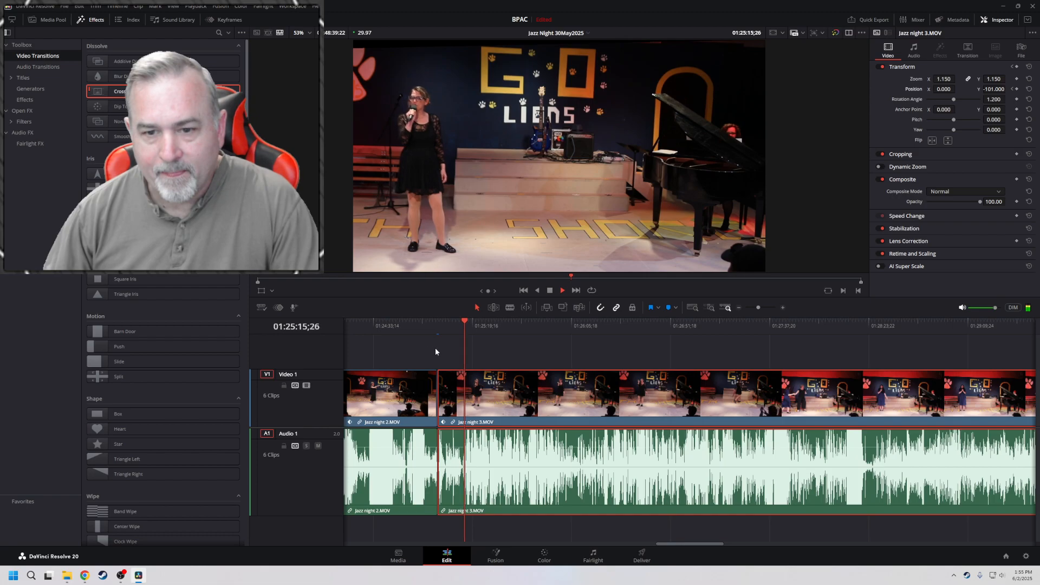
left_click(416, 324)
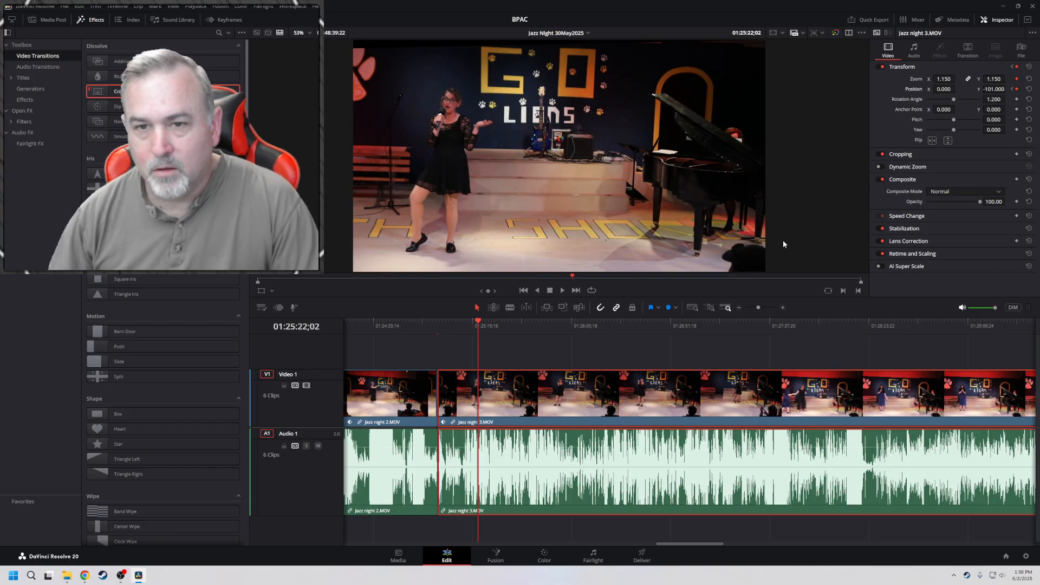
Review the clip's opening, and at 01:26:21;04 keyframe Zoom 2.230 with Position X 1256 and Y -366
key("Up")
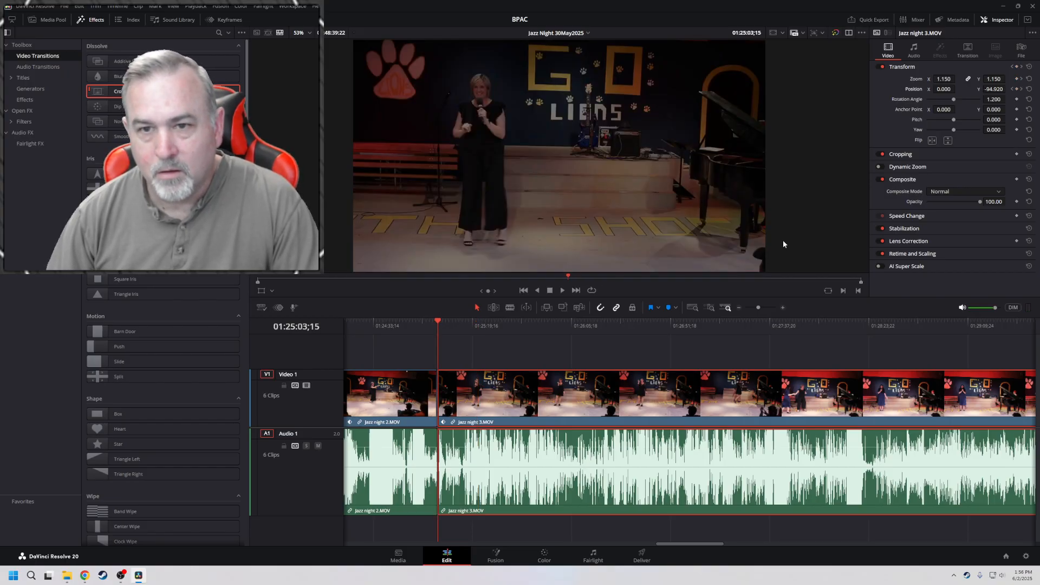
key("Right")
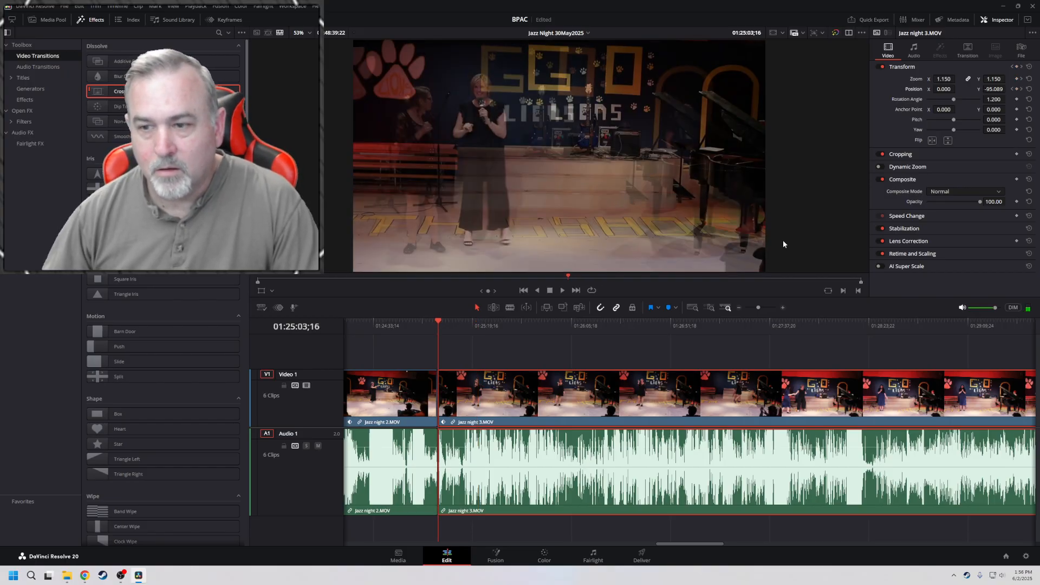
key("Left")
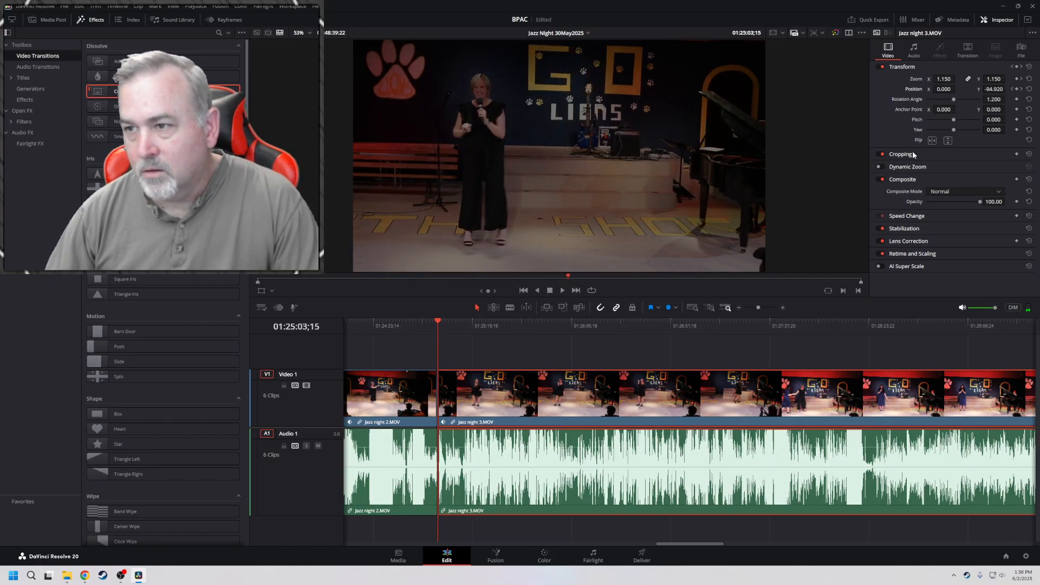
key("space")
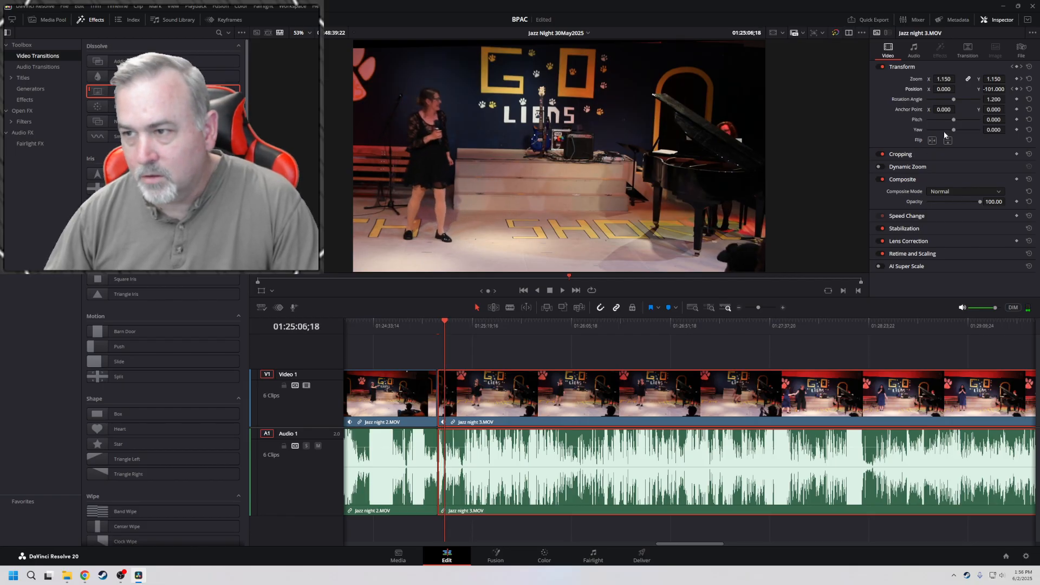
left_click(1021, 89)
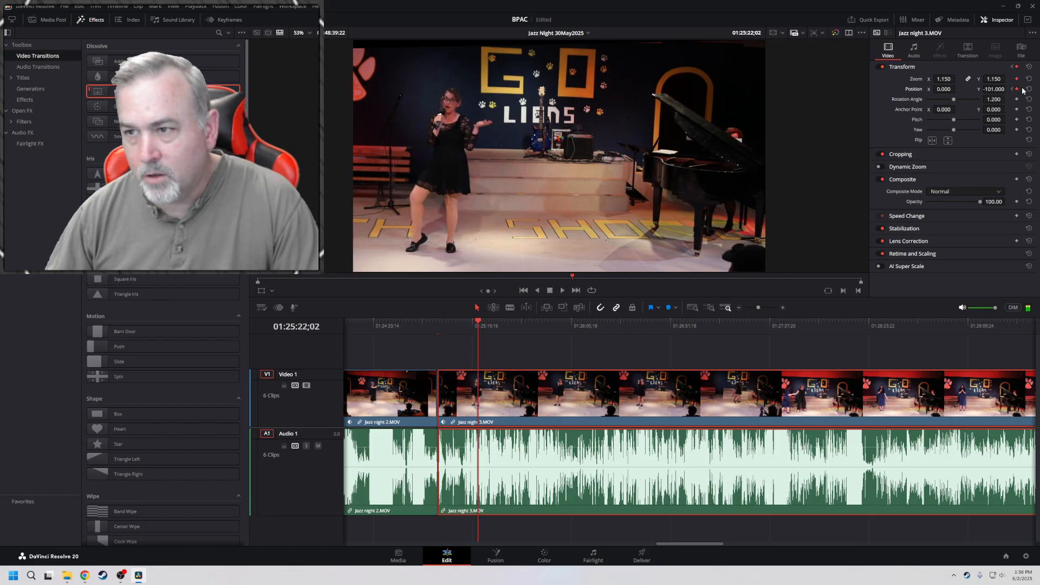
key("space")
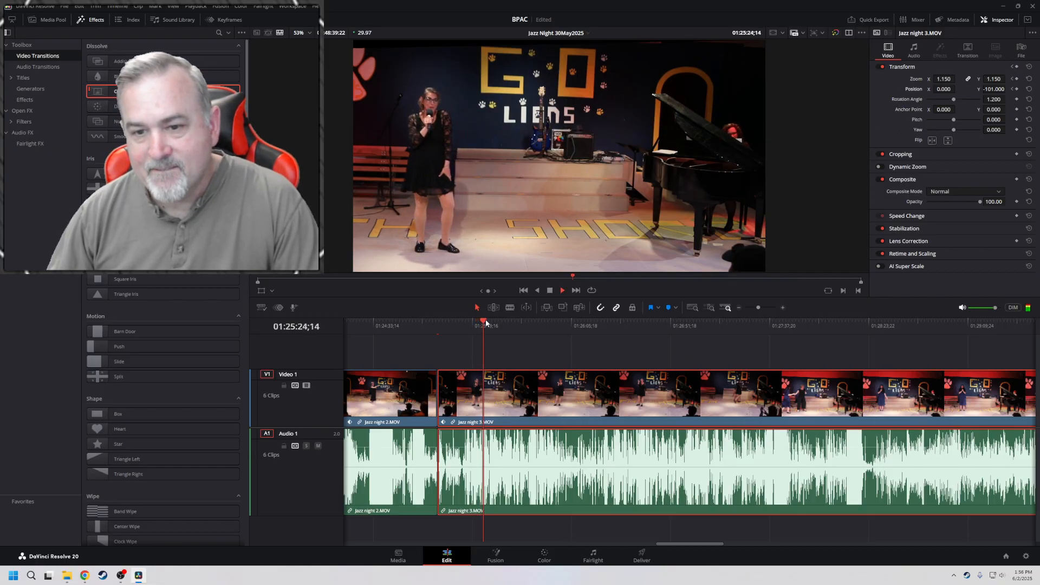
left_click_drag(485, 322, 605, 327)
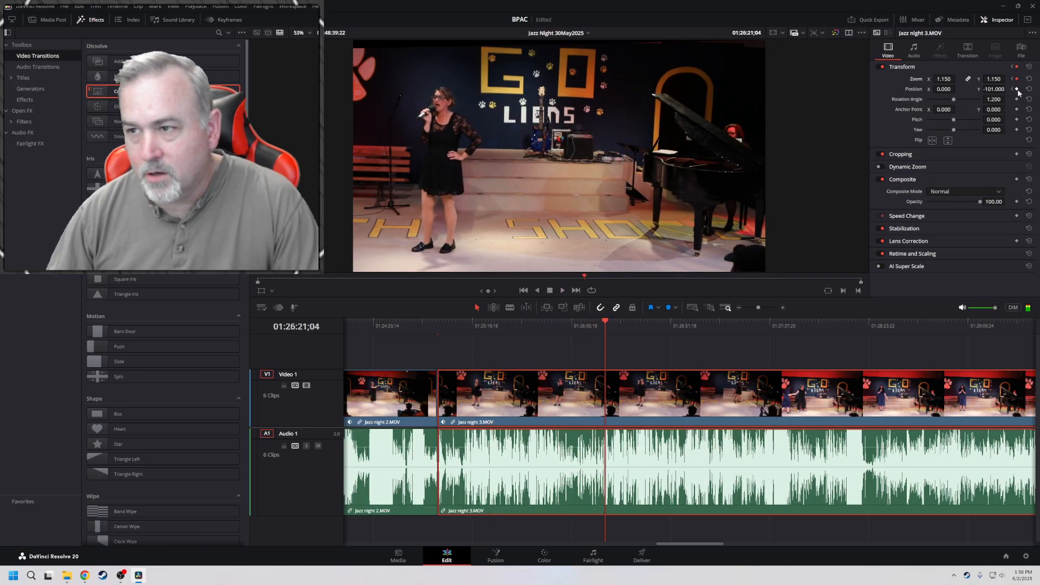
left_click_drag(945, 80, 995, 90)
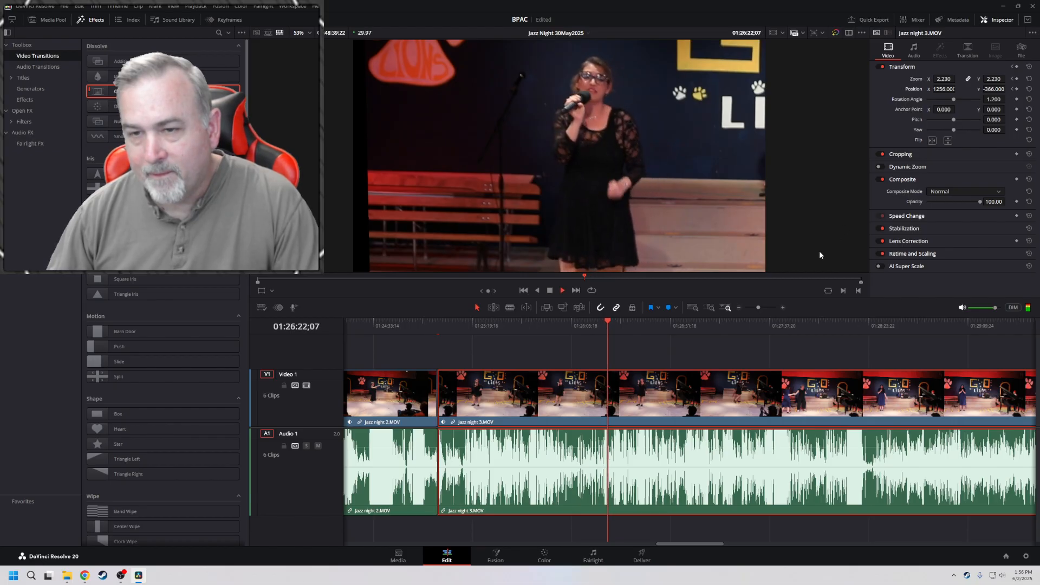
Play back the zoom-in on the singer and set Position X to 1174 on the 01:26:21;04 keyframe
left_click(453, 322)
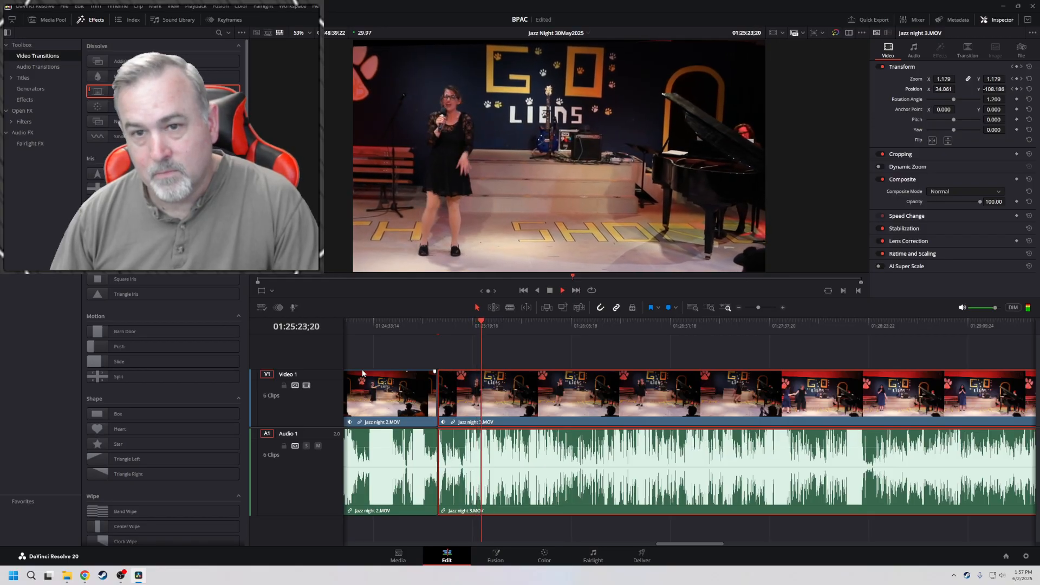
key("l")
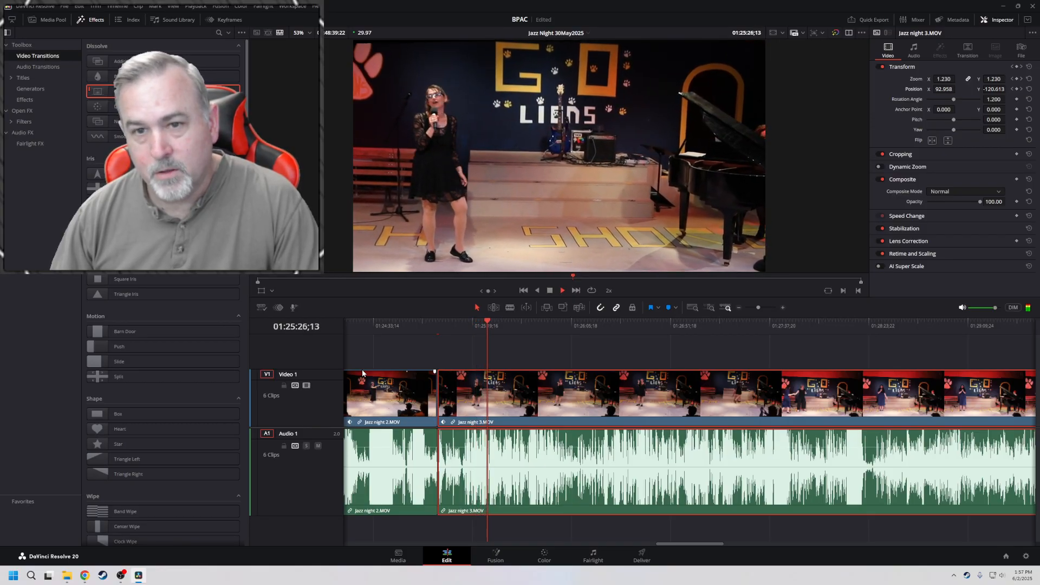
key("l")
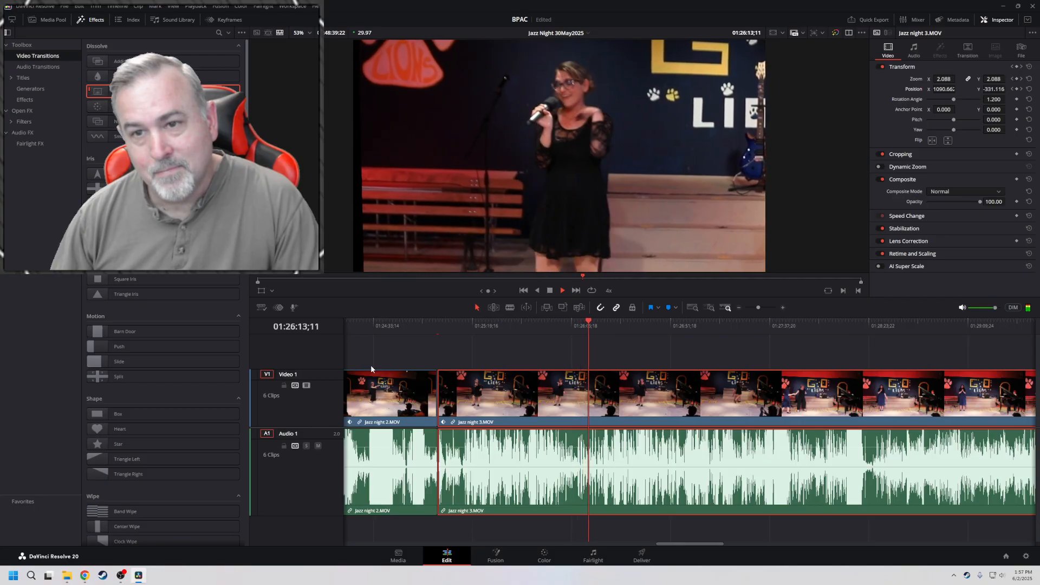
key("space")
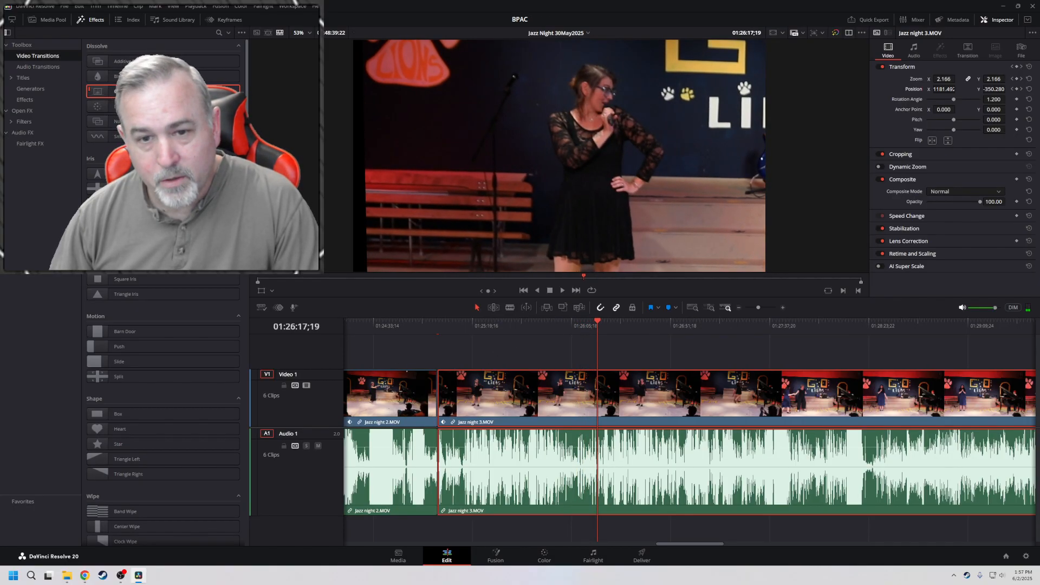
mouse_move(597, 324)
left_mouse_down()
mouse_move(580, 324)
mouse_move(625, 317)
mouse_move(587, 319)
left_mouse_up()
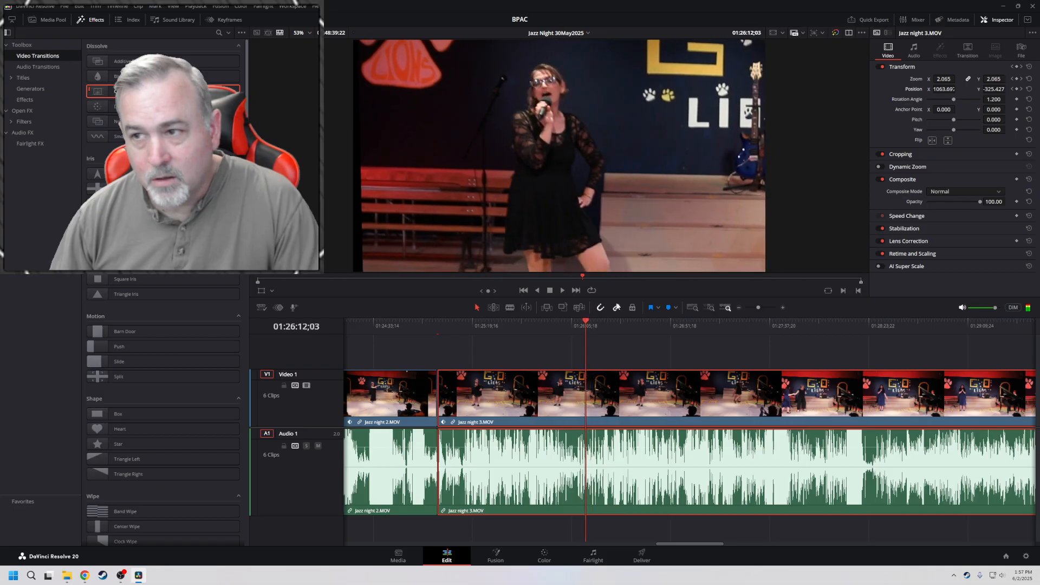
left_click(1022, 90)
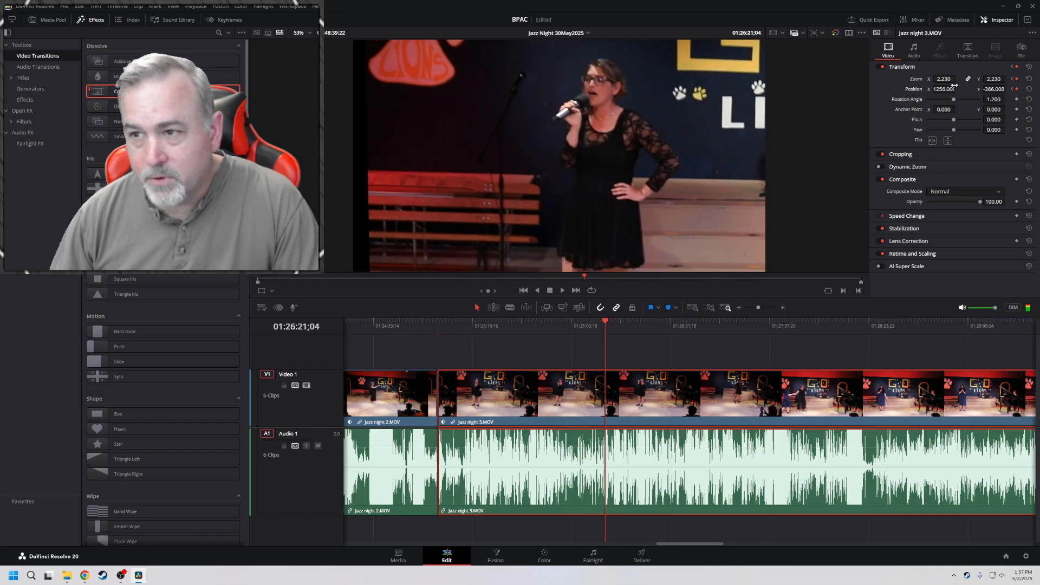
left_click_drag(999, 89, 955, 89)
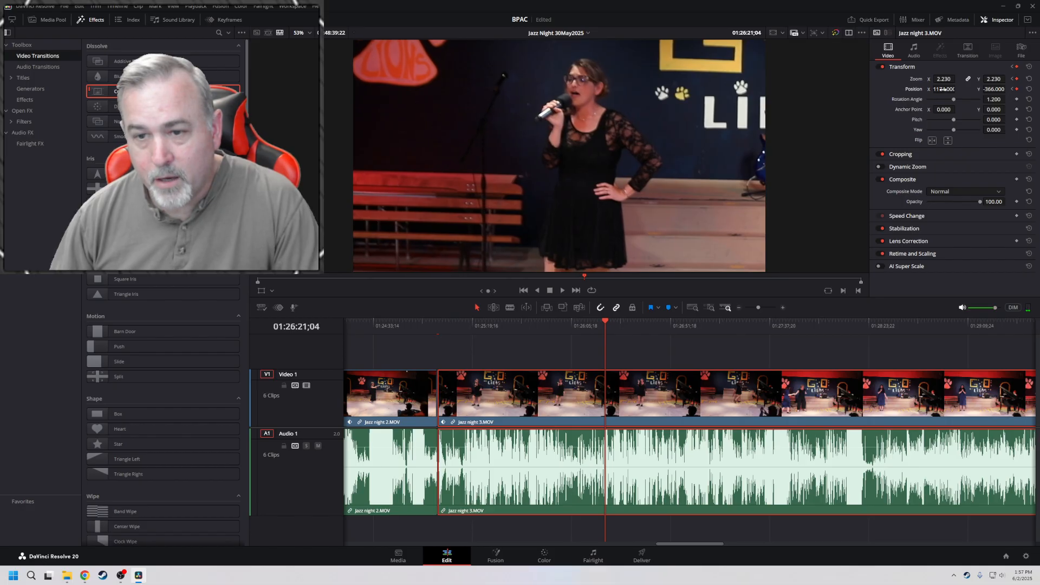
Review the rest of the song in fast playback and add Zoom and Position keyframes holding the close framing at 01:27:33;14
left_click_drag(535, 323, 573, 325)
key("l")
key("l")
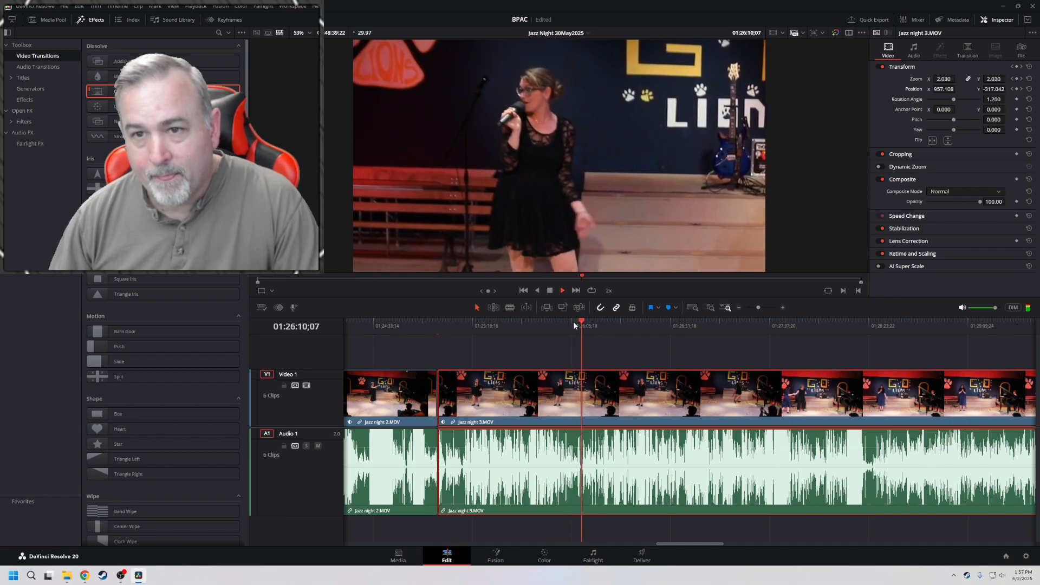
key("l")
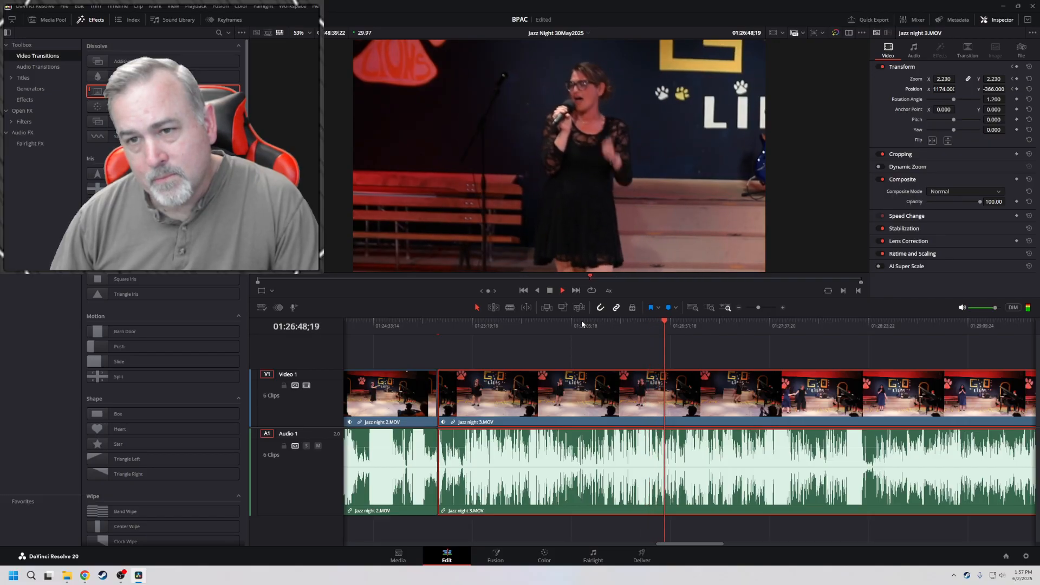
key("l")
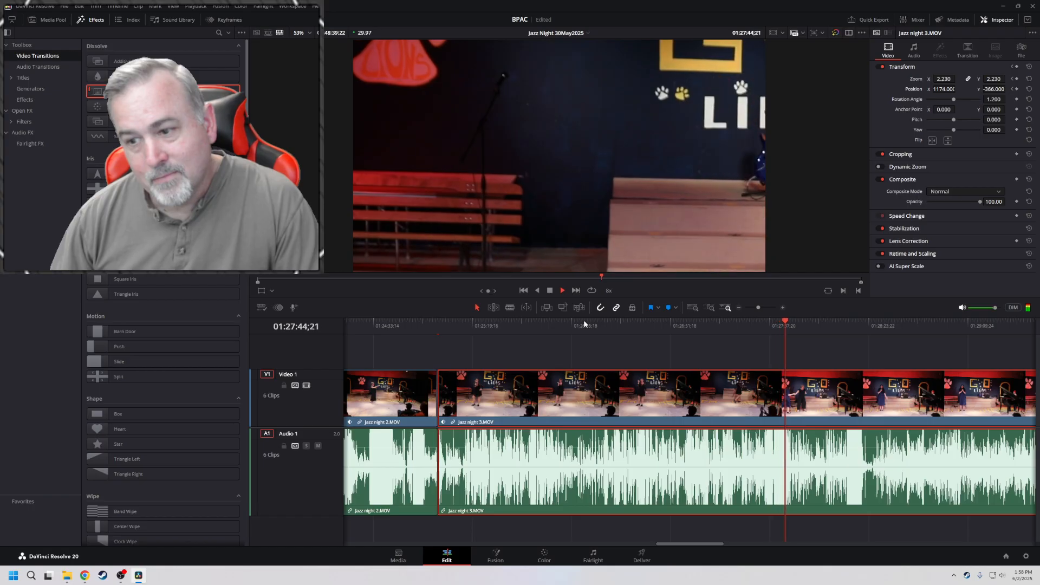
key("j")
key("j")
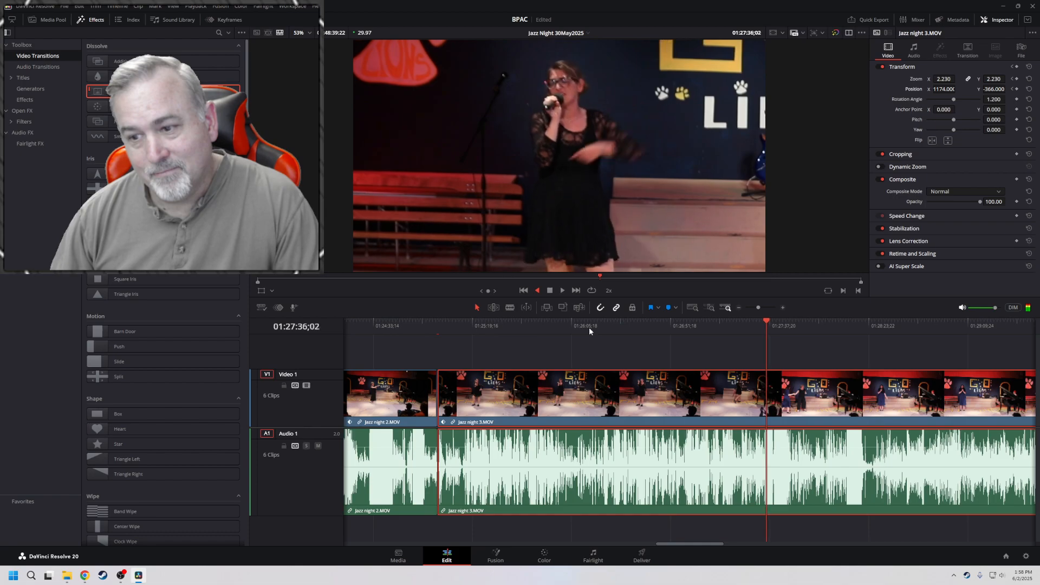
key("space")
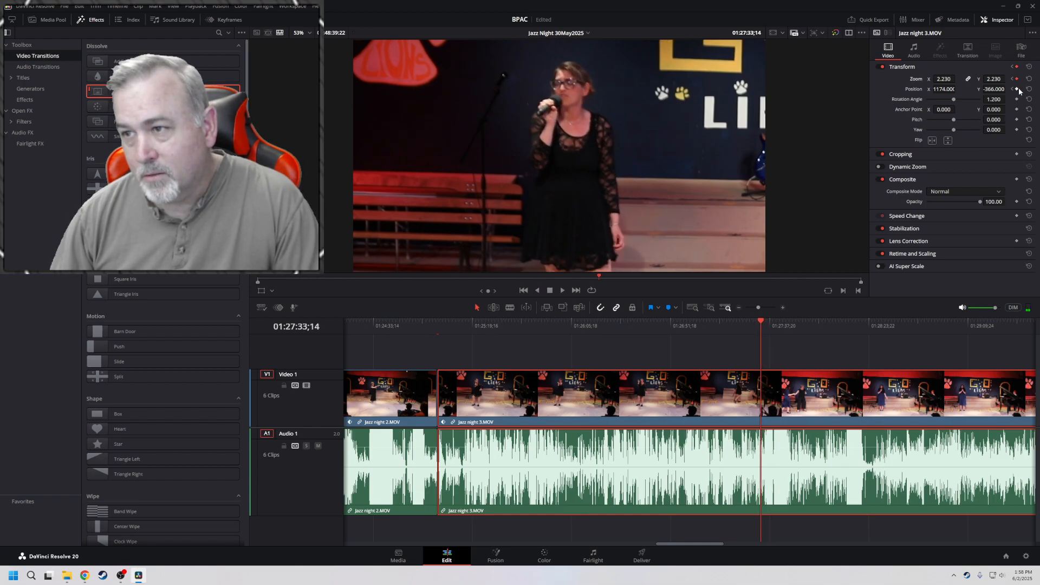
At 01:27:44;29, keyframe Zoom 1.300 with Position X 201 and Y -144, and play back the zoom-out
left_click_drag(764, 322, 786, 323)
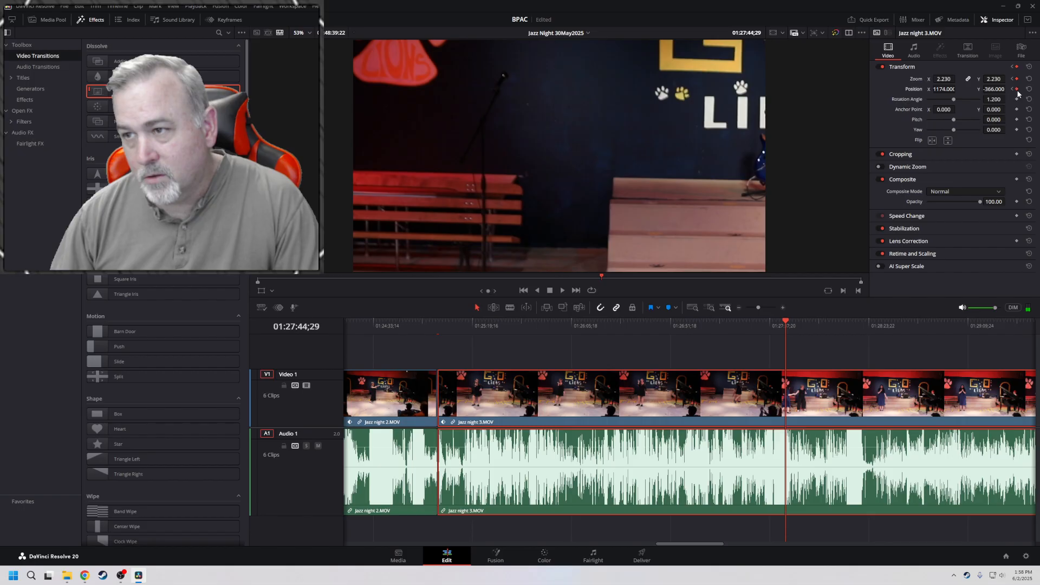
left_click_drag(944, 79, 1007, 89)
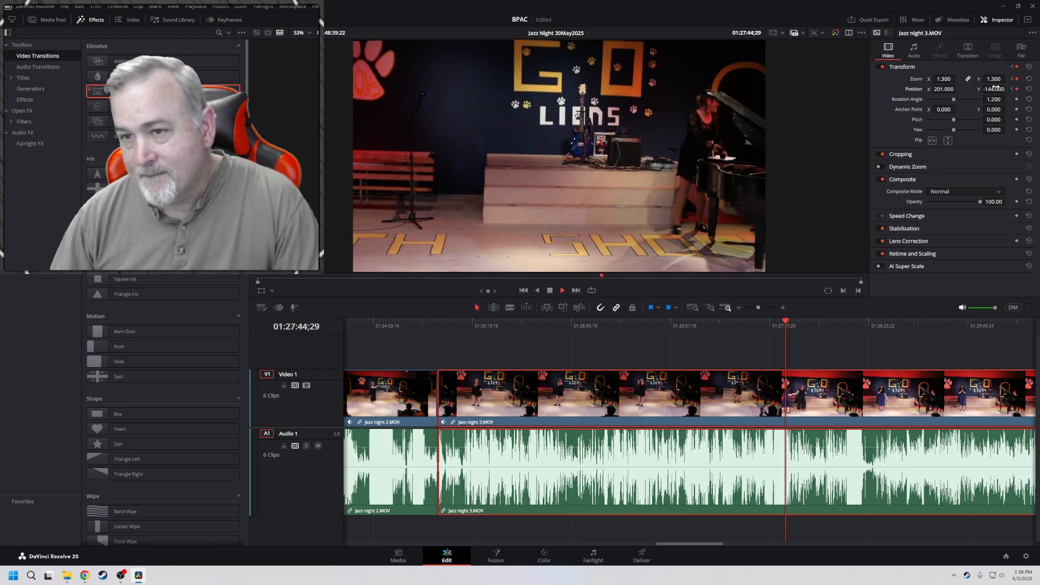
left_click(739, 326)
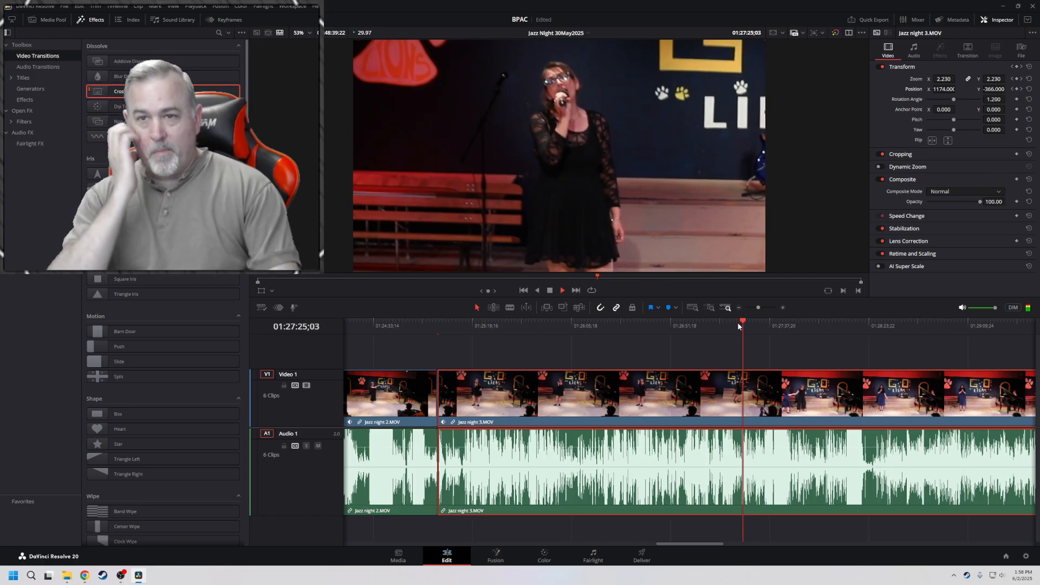
key("l")
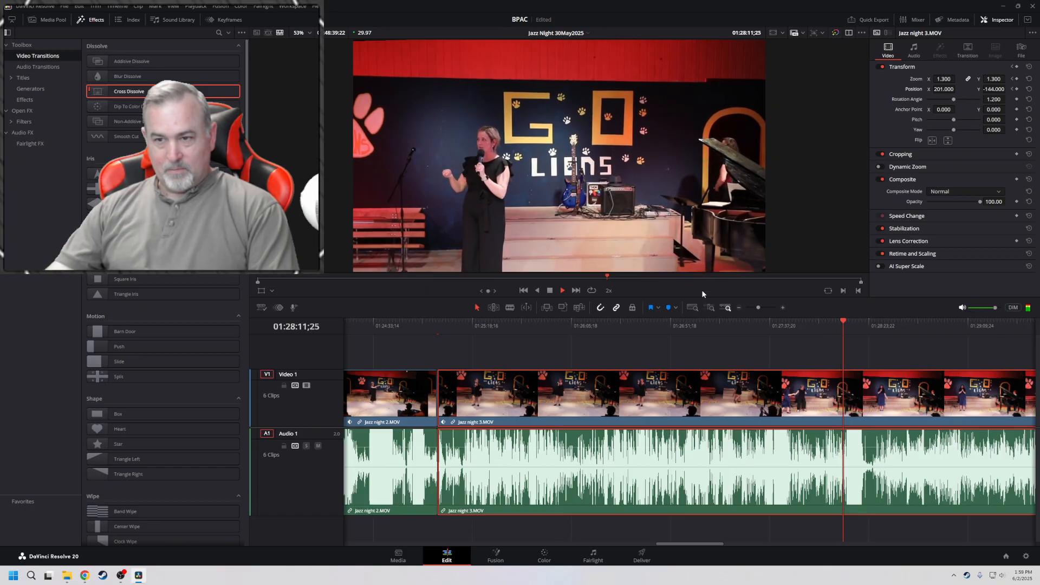
key("space")
Hold the framing with Zoom and Position keyframes at 01:27:48;26 and set Position Y to 121 at 01:27:55;00
mouse_move(782, 322)
left_mouse_down()
mouse_move(767, 326)
mouse_move(795, 324)
left_mouse_up()
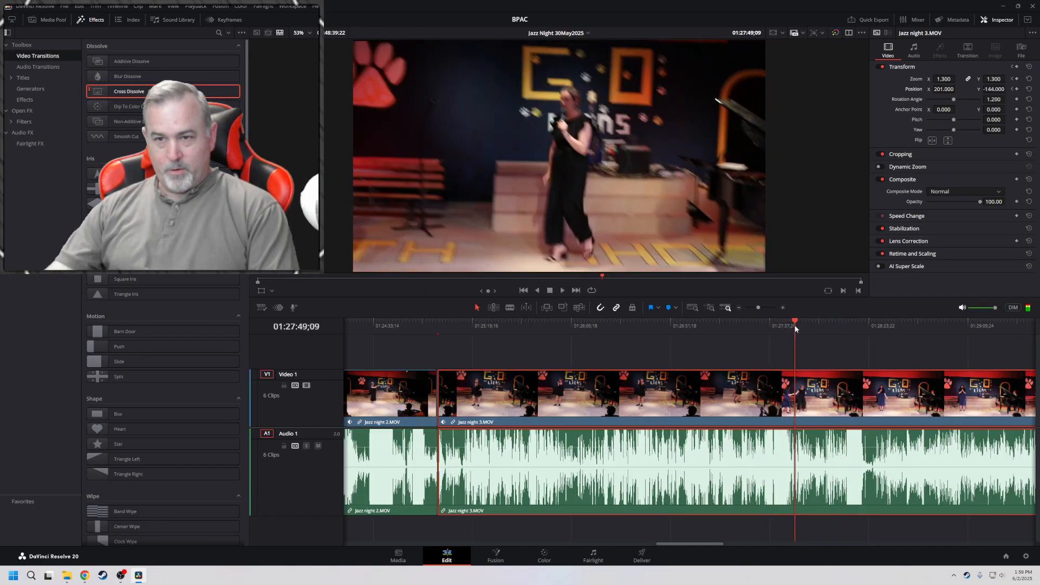
key("space")
key("j")
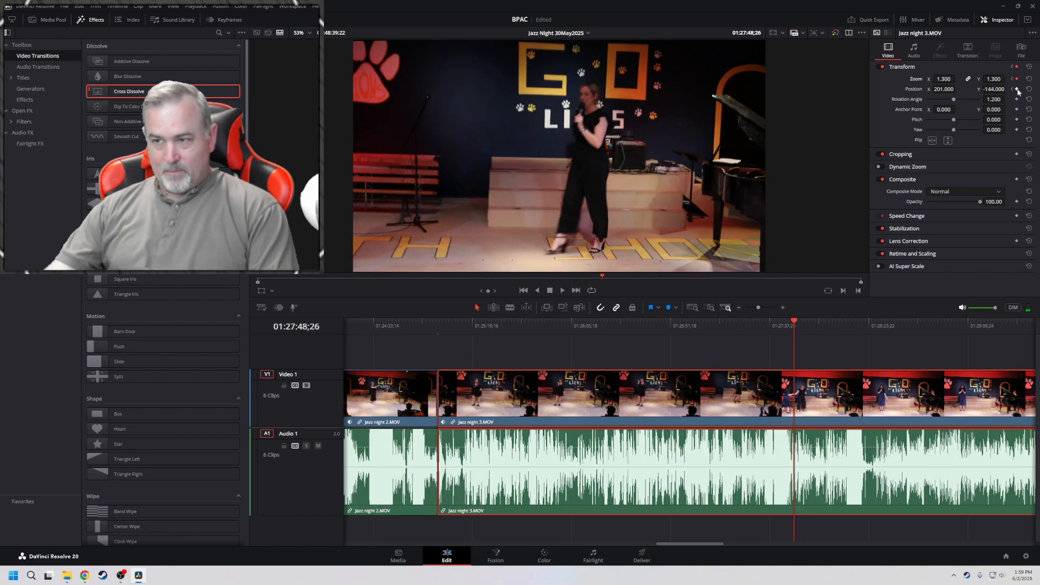
key("j")
key("l")
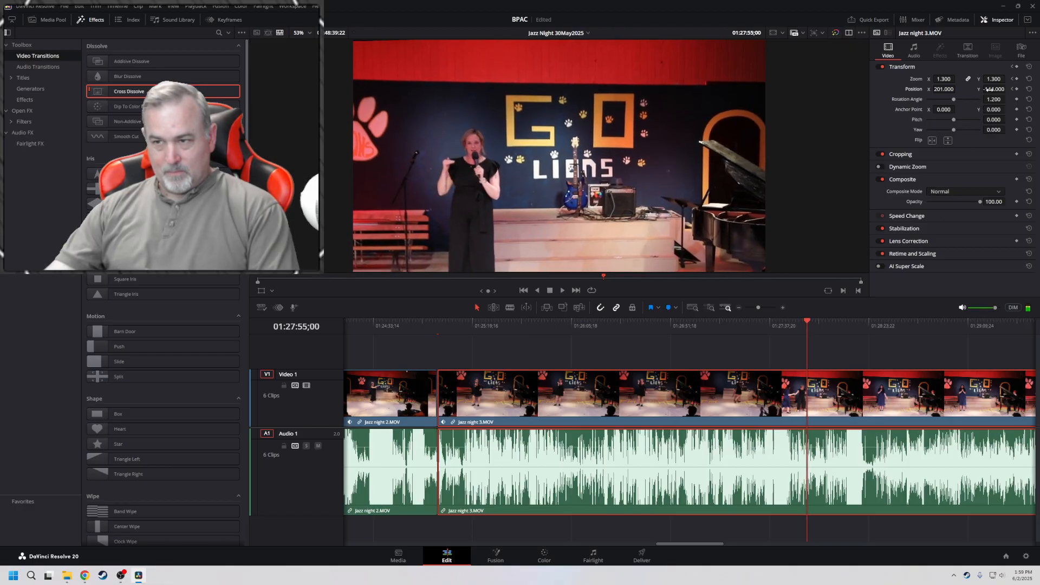
left_click_drag(997, 90, 1009, 88)
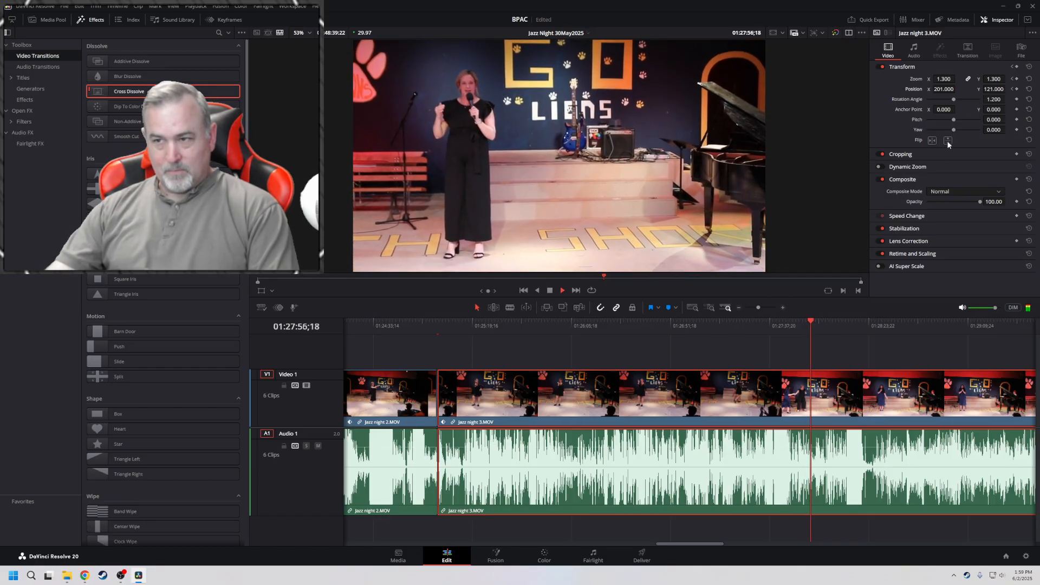
Play back the vertical reframing after the song and show the clip's transform keyframe tracks in the timeline
key("j")
key("j")
key("j")
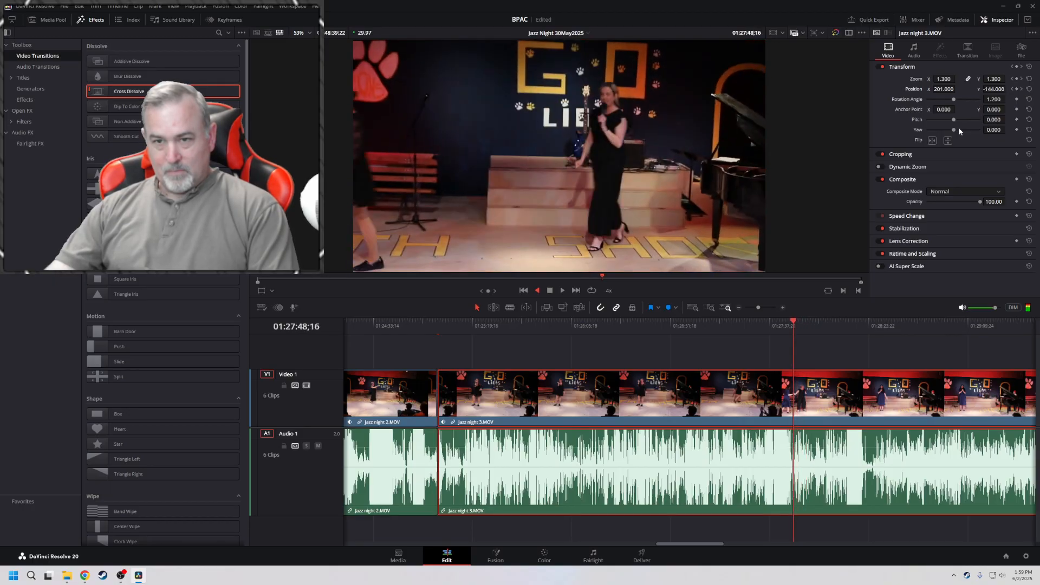
key("l")
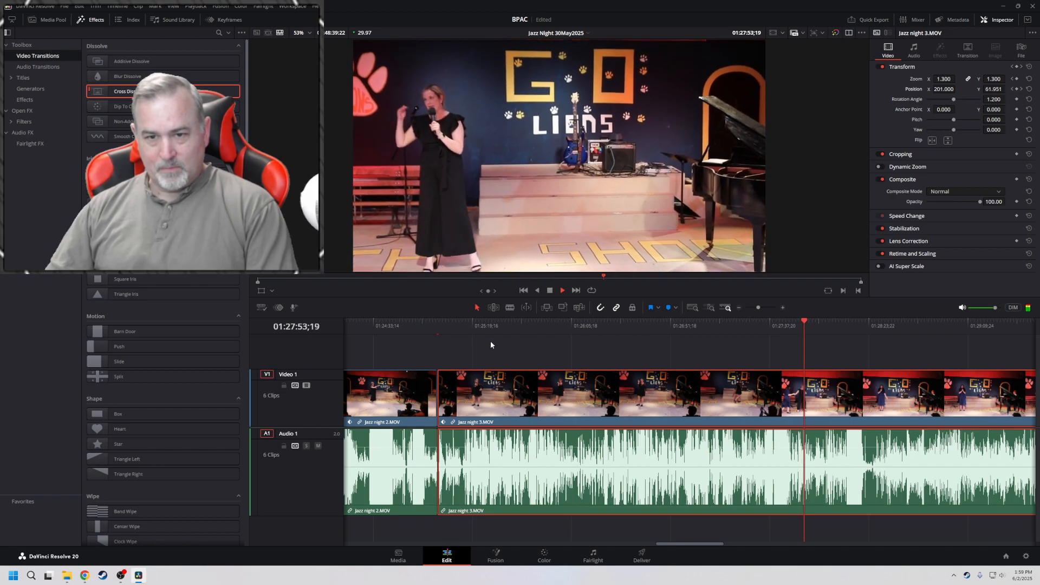
left_click(279, 309)
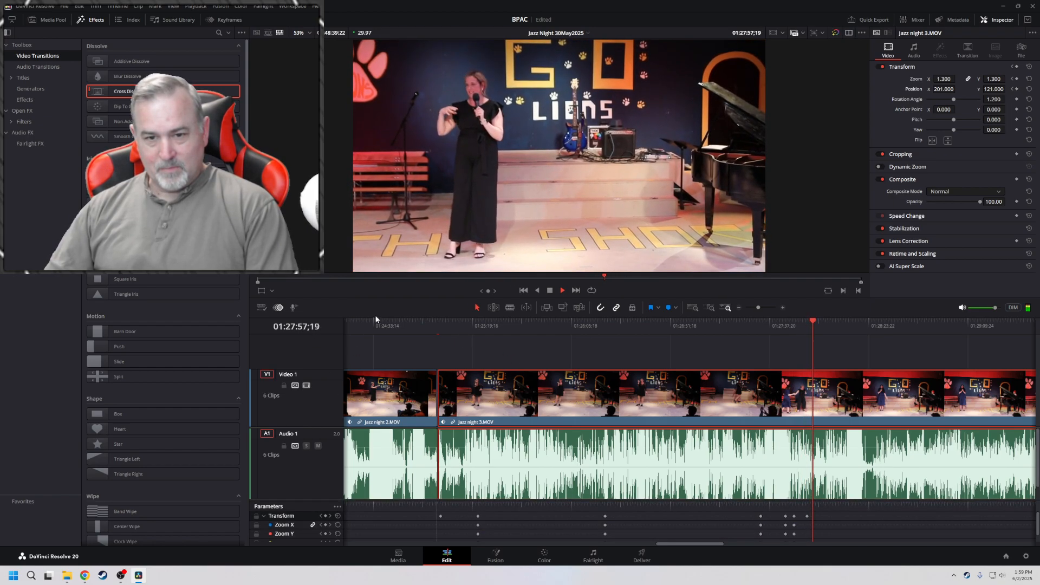
Expand the parameters area to show all Zoom and Position keyframe tracks, and enlarge the viewer during playback
left_click_drag(379, 299, 382, 256)
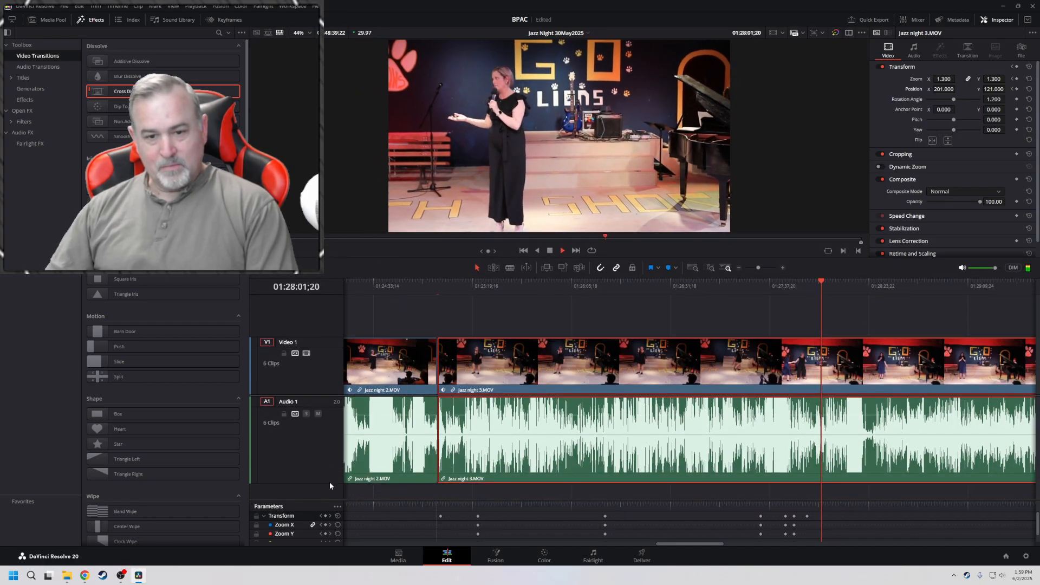
left_click_drag(327, 499, 330, 442)
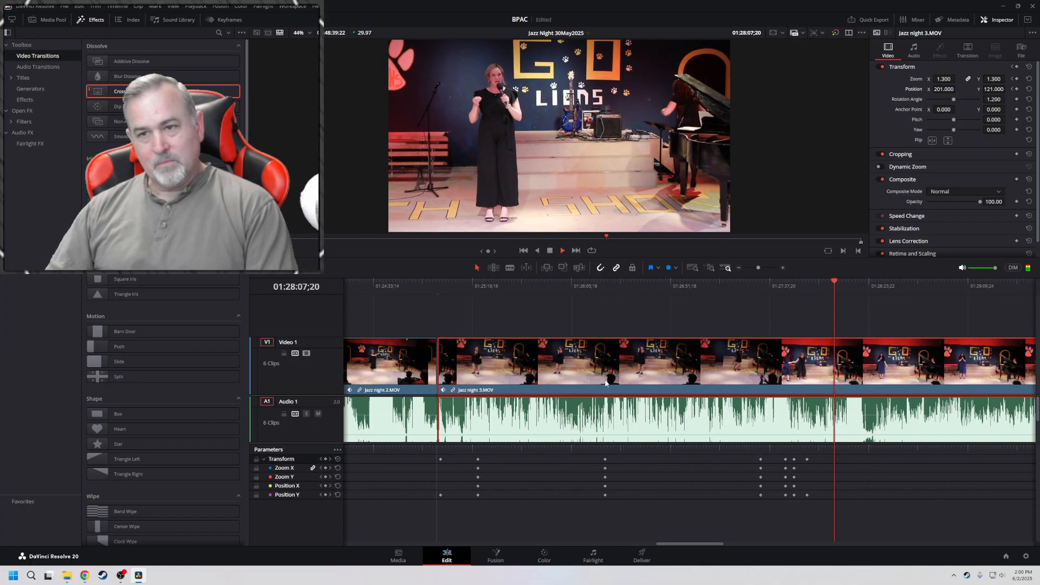
left_click_drag(639, 257, 639, 310)
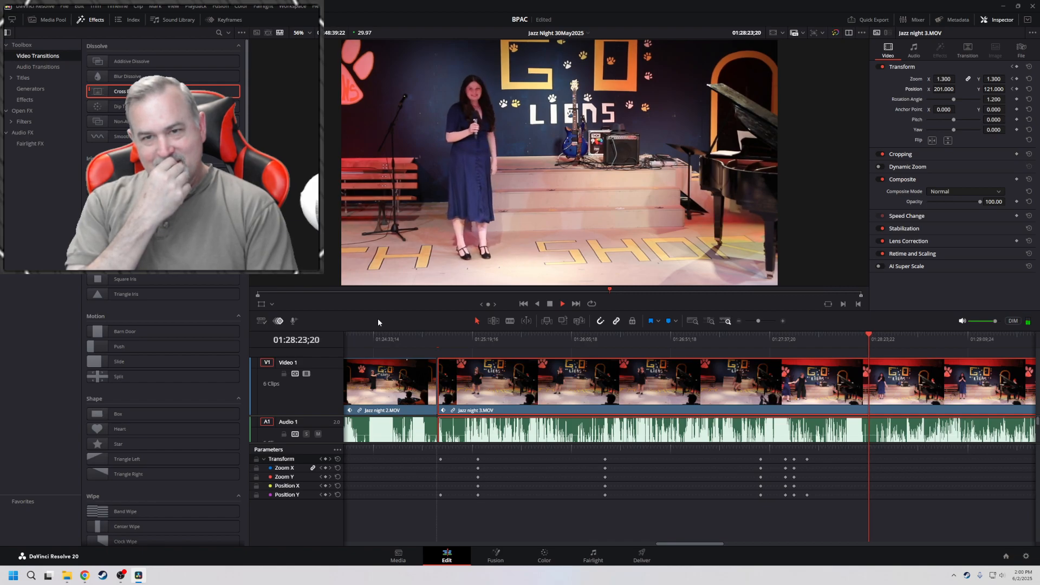
Hold the framing with Zoom and Position keyframes at 01:28:25;27, and add a clip marker at 01:30:08;17
key("space")
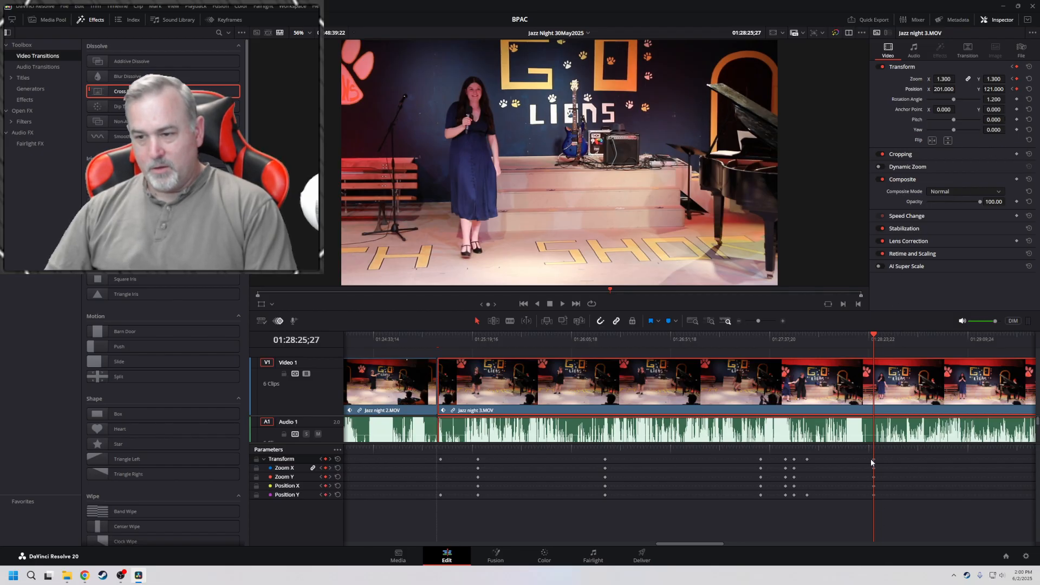
left_click(279, 321)
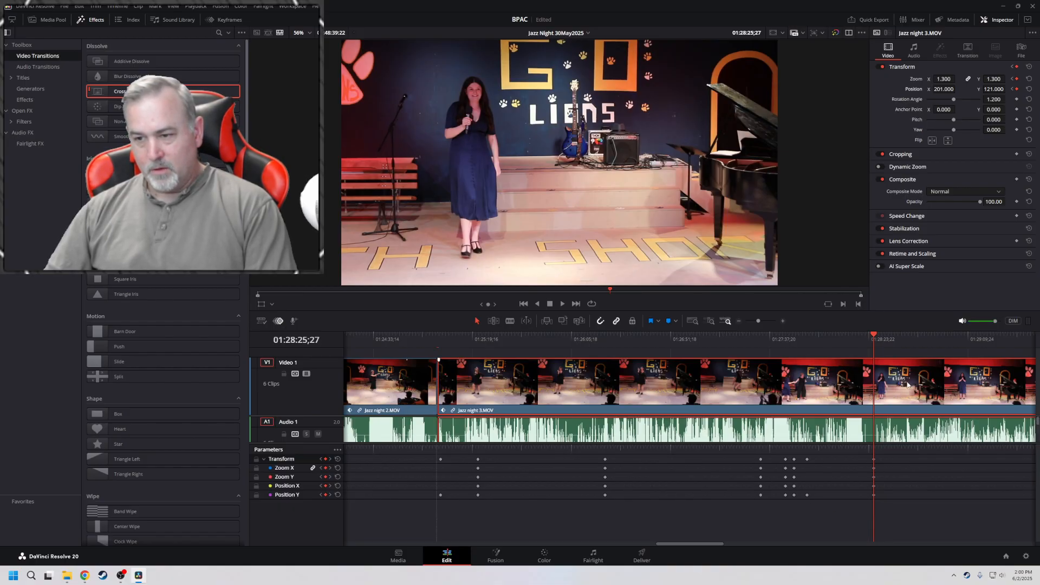
scroll(614, 400, "right", 5)
scroll(615, 400, "right", 4)
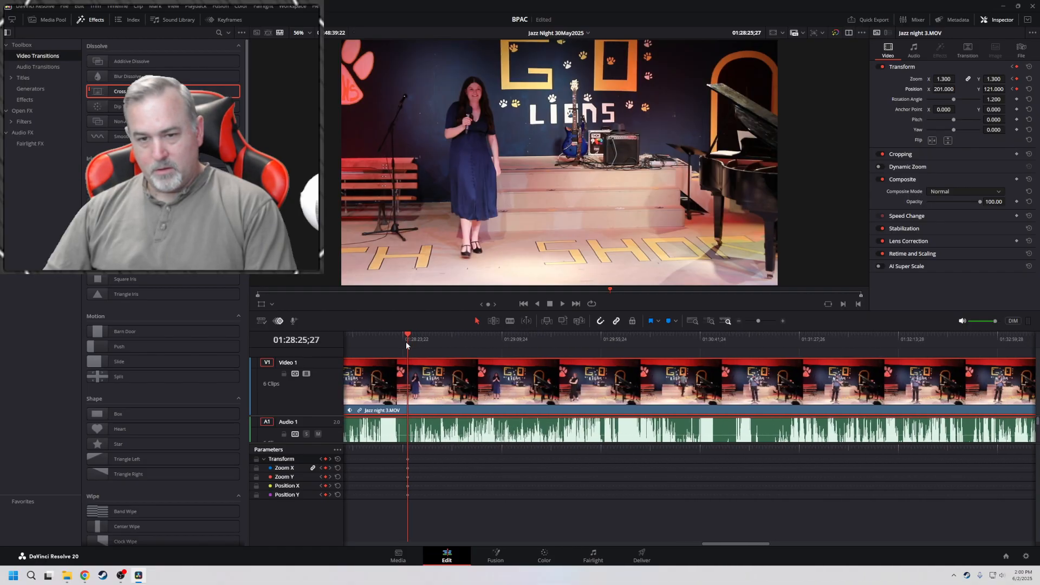
left_click_drag(408, 335, 629, 334)
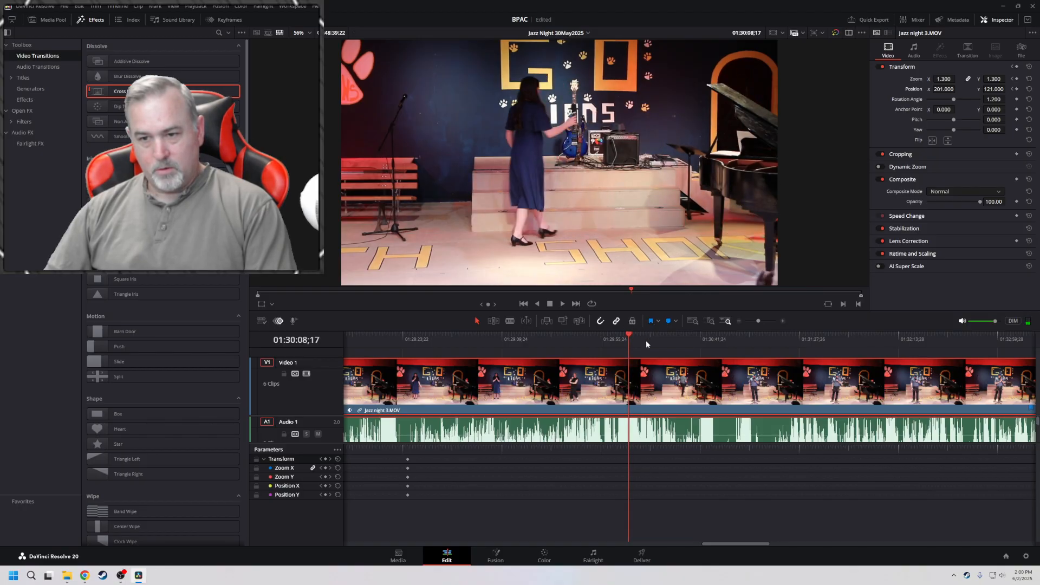
left_click(670, 321)
At 01:28:29;13, keyframe a close framing of the singer with Zoom 2.480 and Position X 1075, Y -138
mouse_move(627, 337)
left_mouse_down()
mouse_move(434, 336)
mouse_move(410, 364)
left_mouse_up()
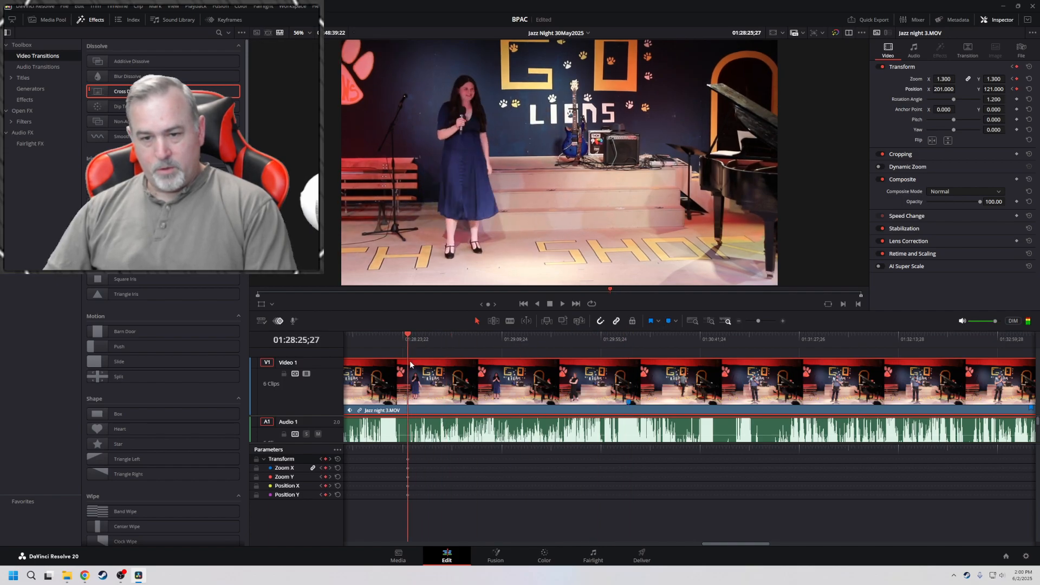
key("space")
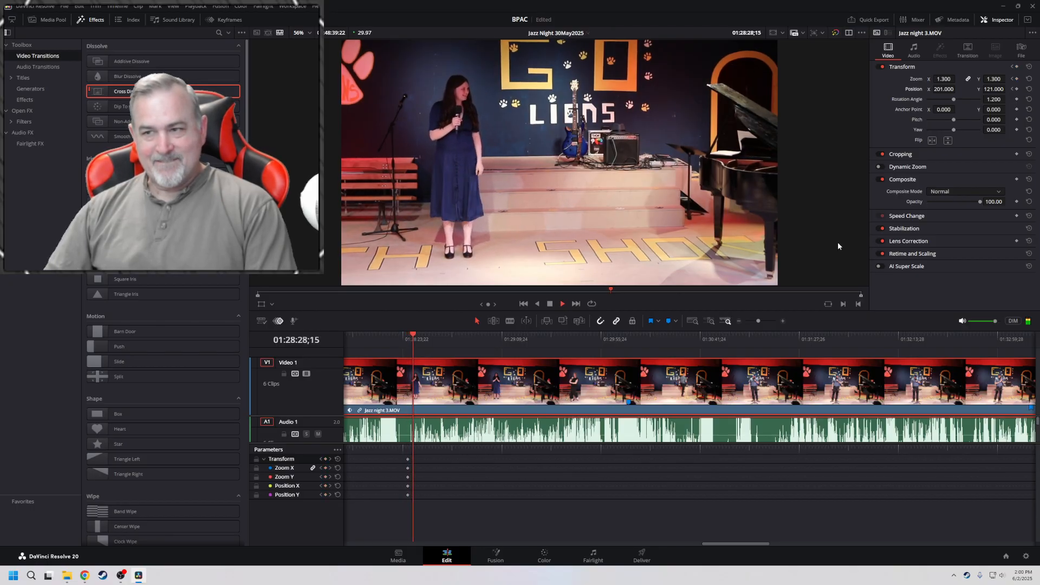
key("space")
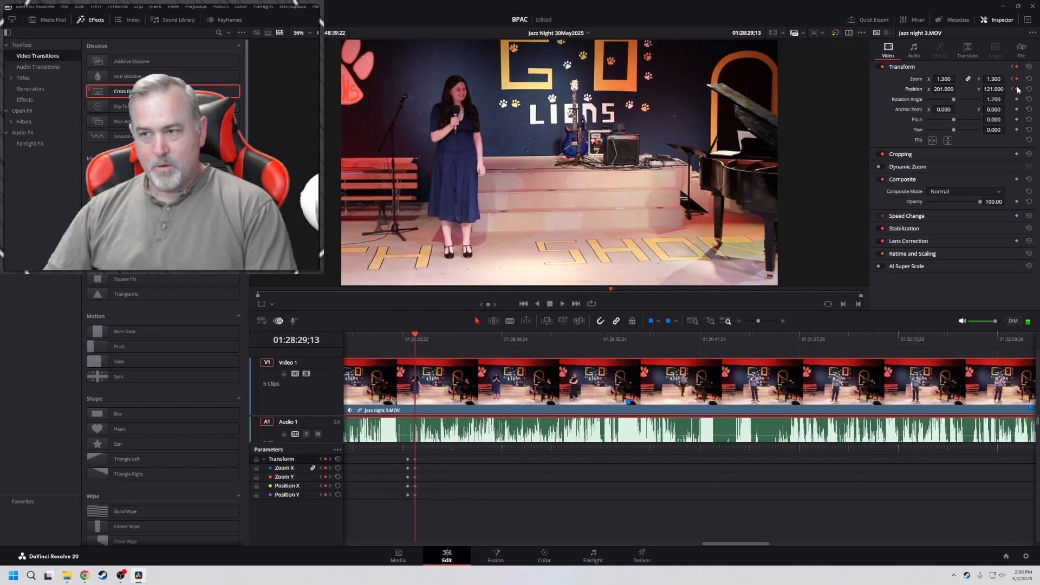
mouse_move(1003, 82)
left_mouse_down()
mouse_move(942, 98)
mouse_move(1008, 89)
left_mouse_up()
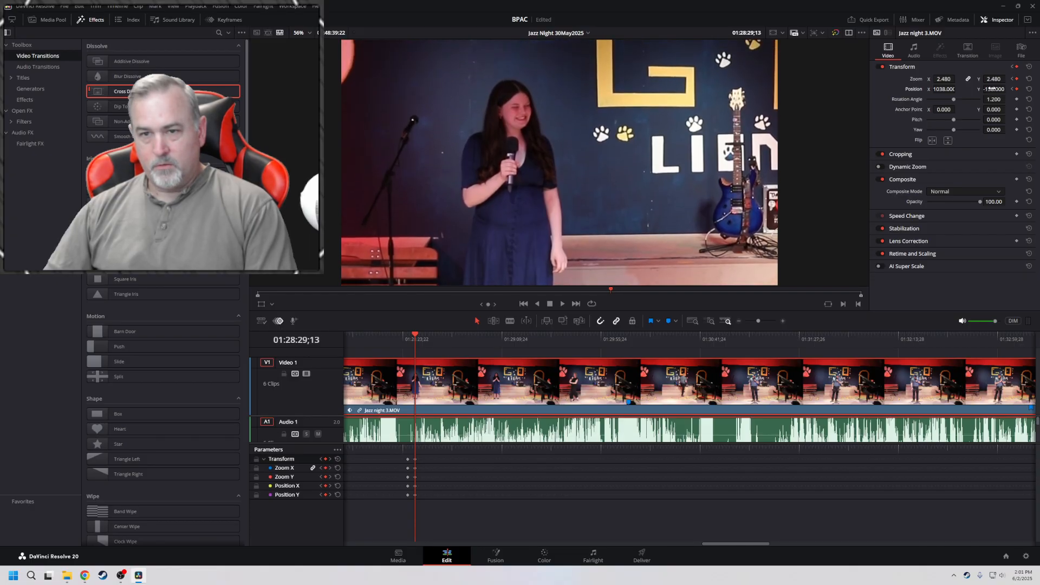
left_click_drag(942, 89, 958, 88)
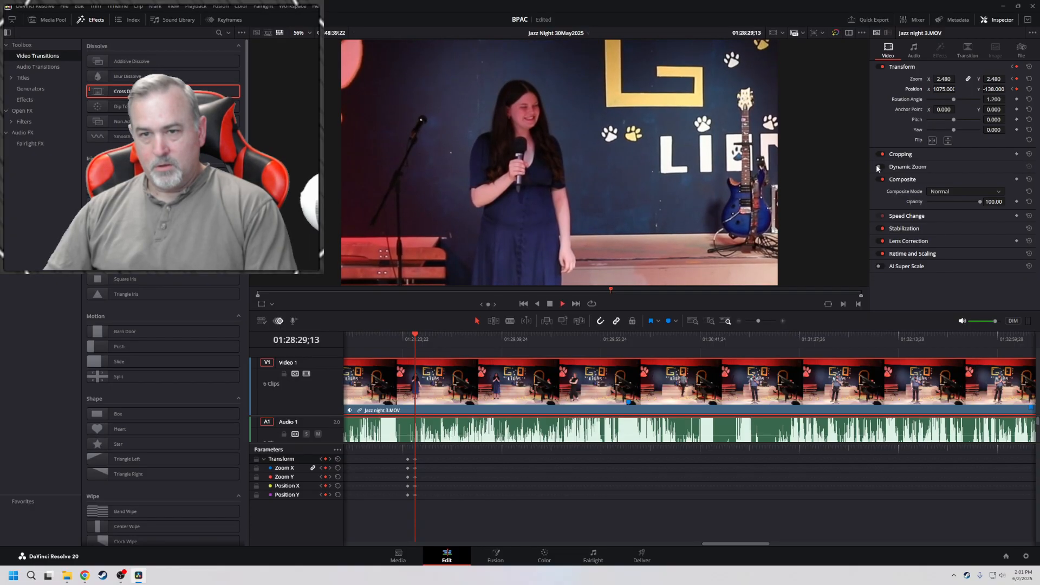
Play back the zoom-in and refine the 01:28:29;13 keyframe to Zoom 2.630 and Position X 1373
key("space")
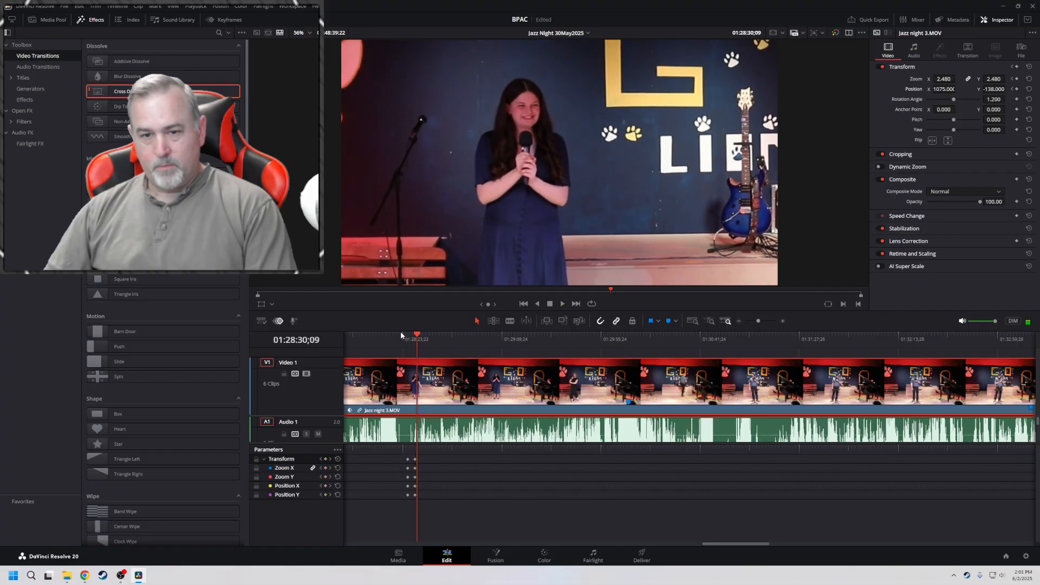
left_click(401, 334)
key("space")
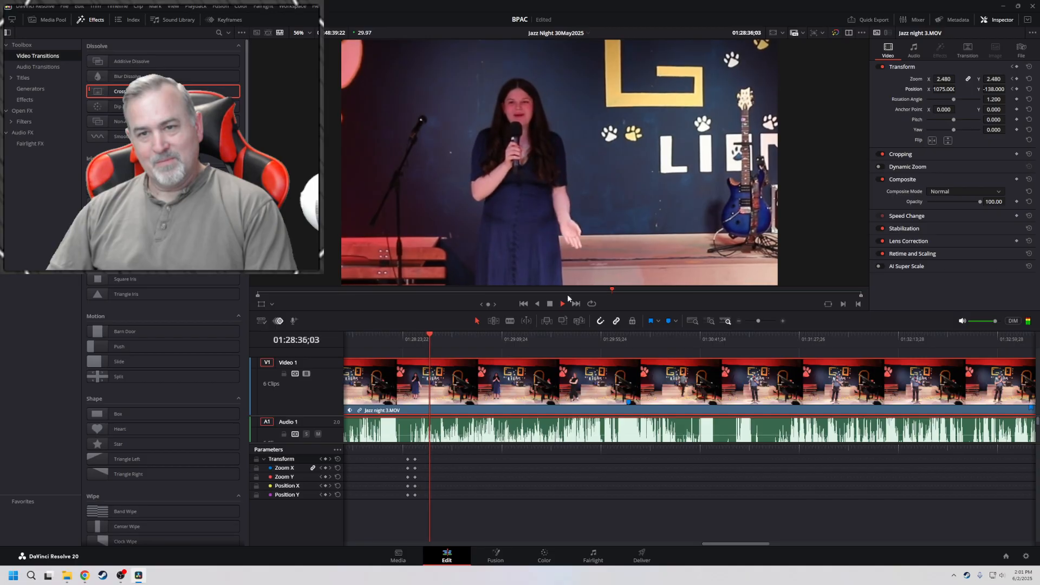
left_click(1012, 89)
left_click_drag(949, 80, 947, 90)
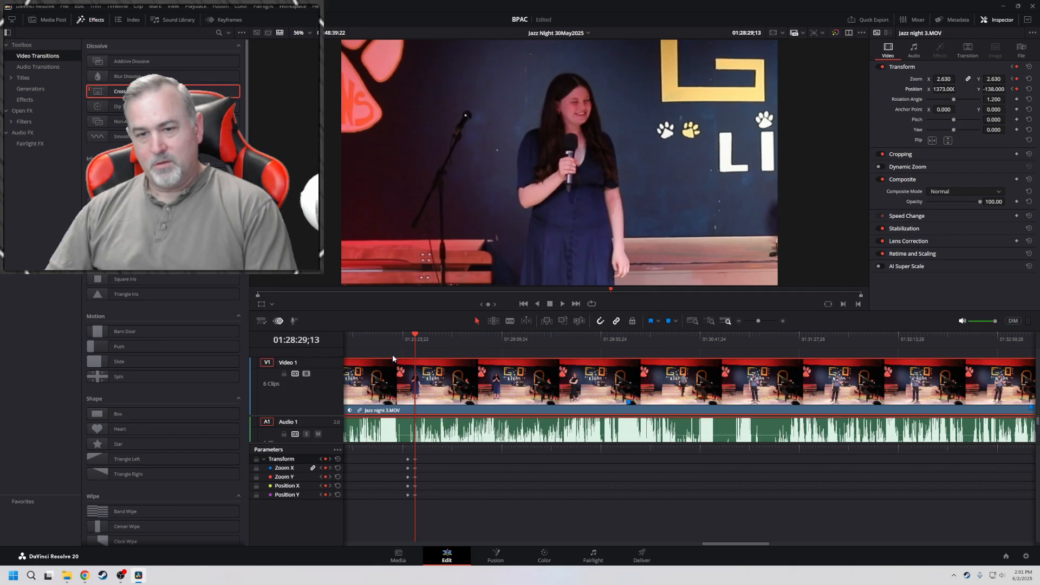
Play back the refined zoom-in on the singer and show the Effects category of the effects library
left_click(398, 337)
key("l")
key("l")
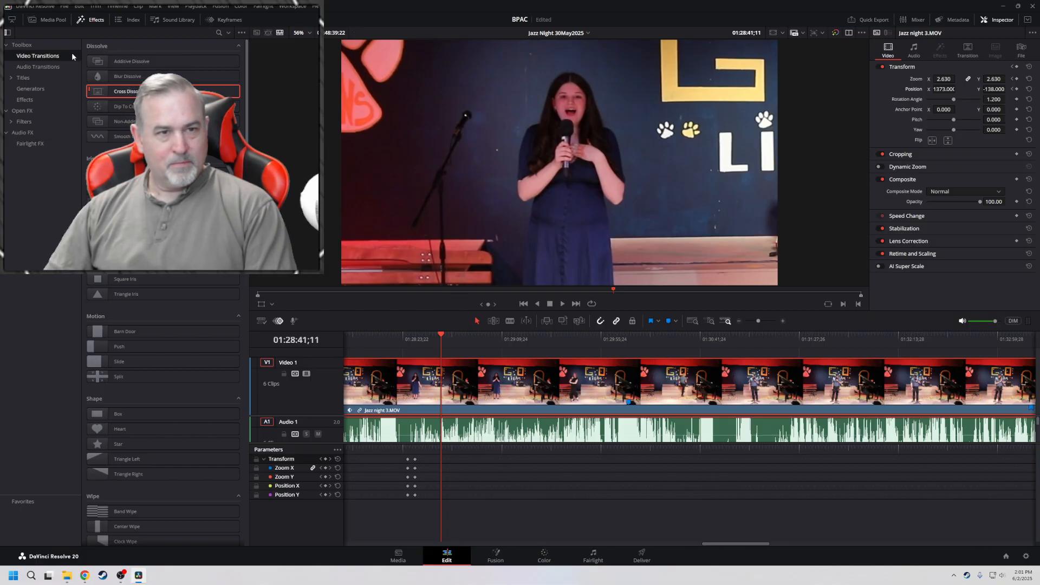
left_click(25, 99)
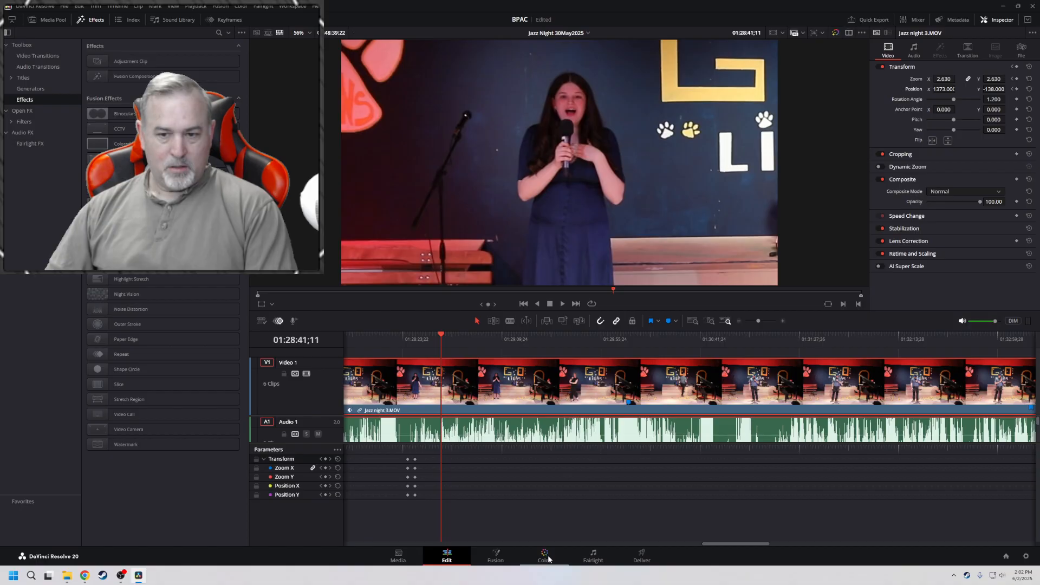
Continue through the performance in fast playback while shrinking the video track and enlarging the audio track
left_click(440, 334)
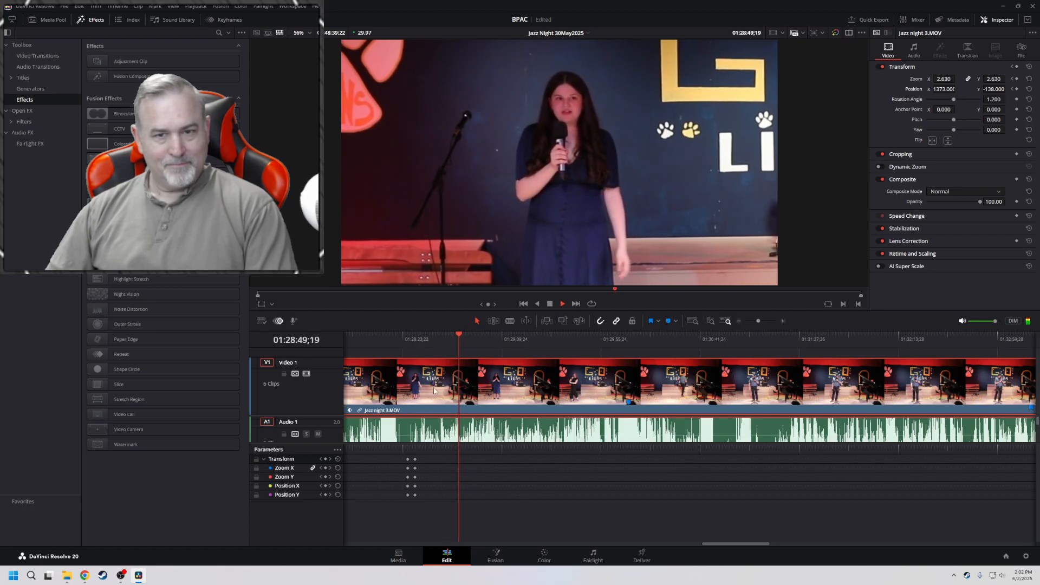
key("l")
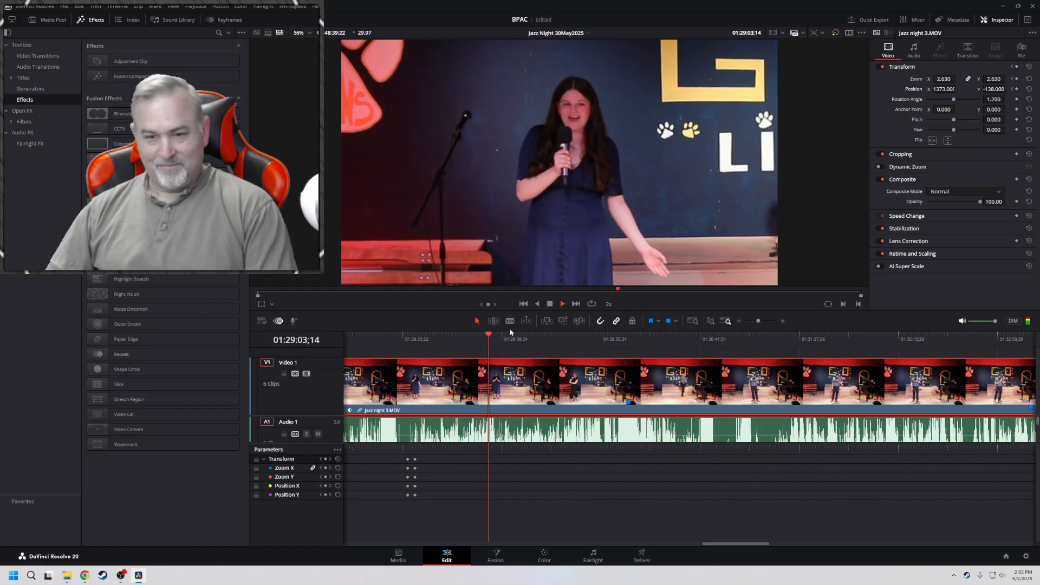
left_click_drag(325, 358, 327, 379)
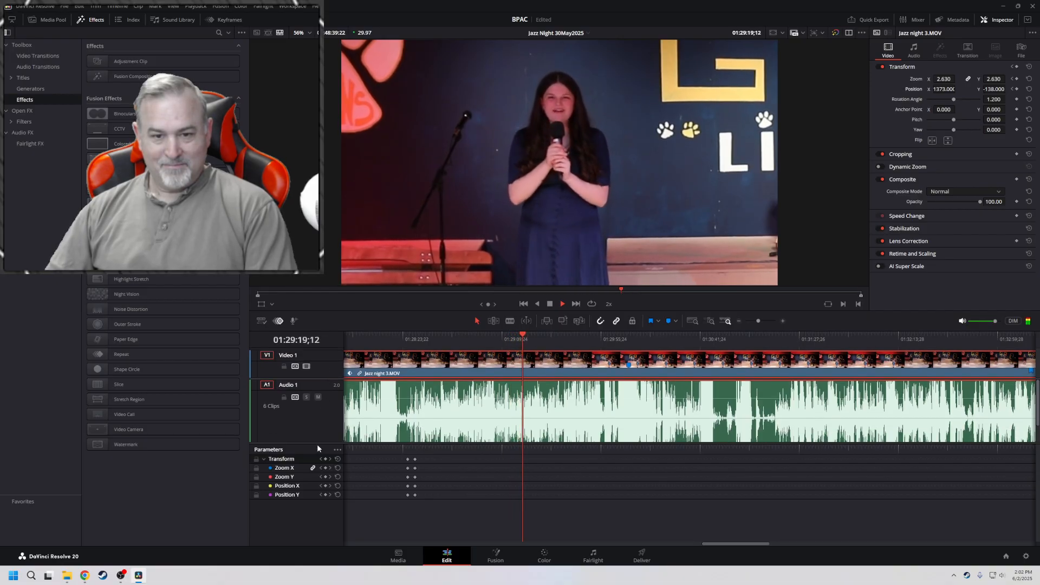
left_click_drag(318, 447, 321, 479)
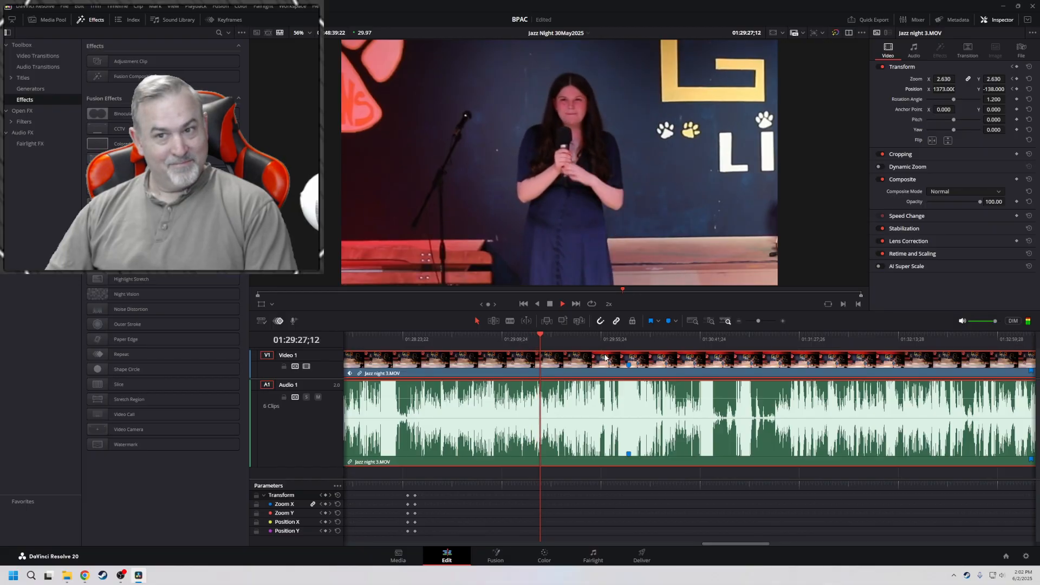
Hold the close framing with keyframes at 01:30:02;16, and at 01:30:05;10 keyframe Zoom 1.590 with Position X 521, Y 137
key("l")
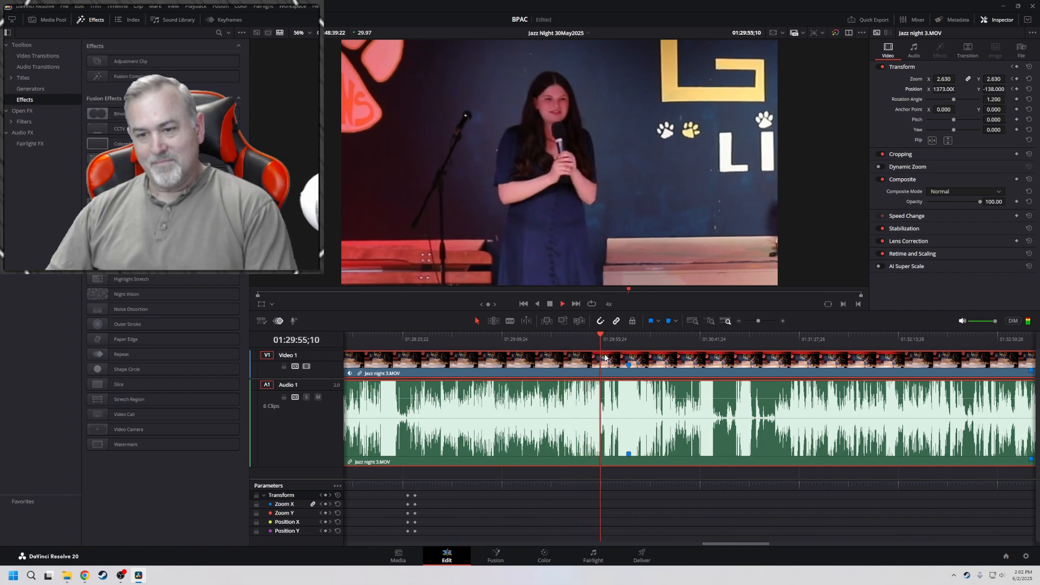
key("k")
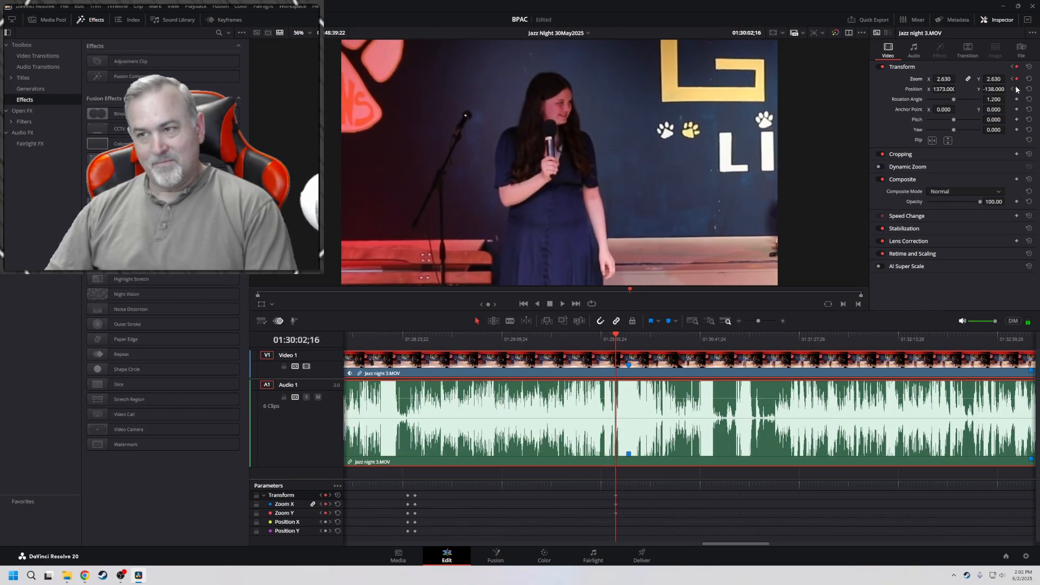
key("space")
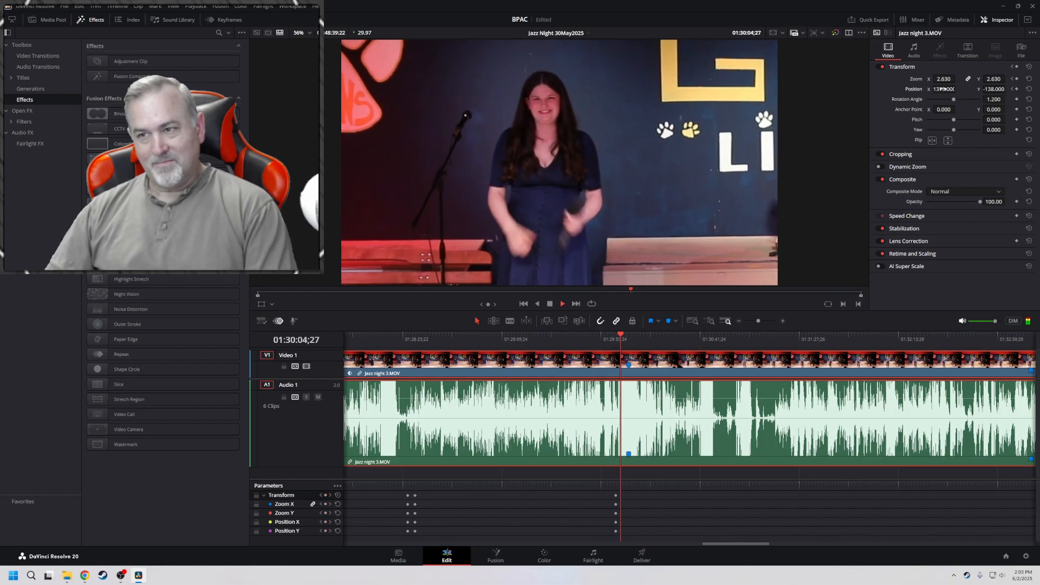
key("space")
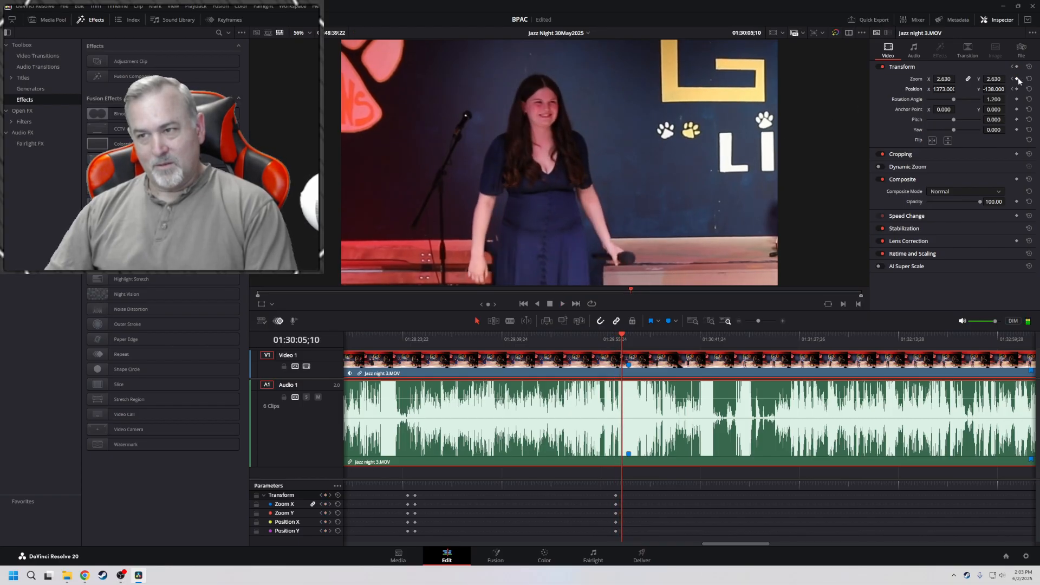
left_click_drag(953, 79, 921, 89)
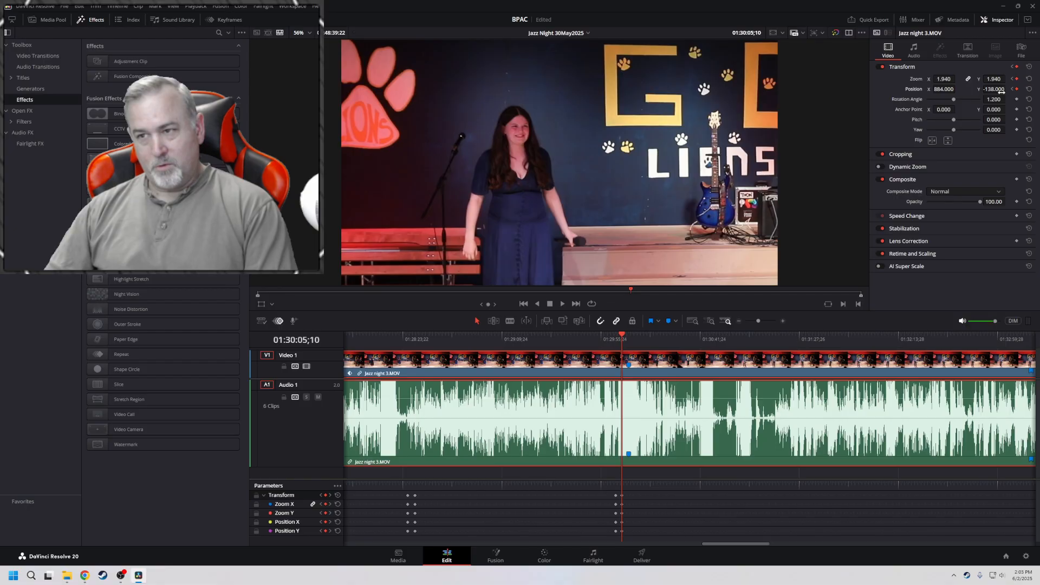
left_click_drag(997, 89, 1035, 89)
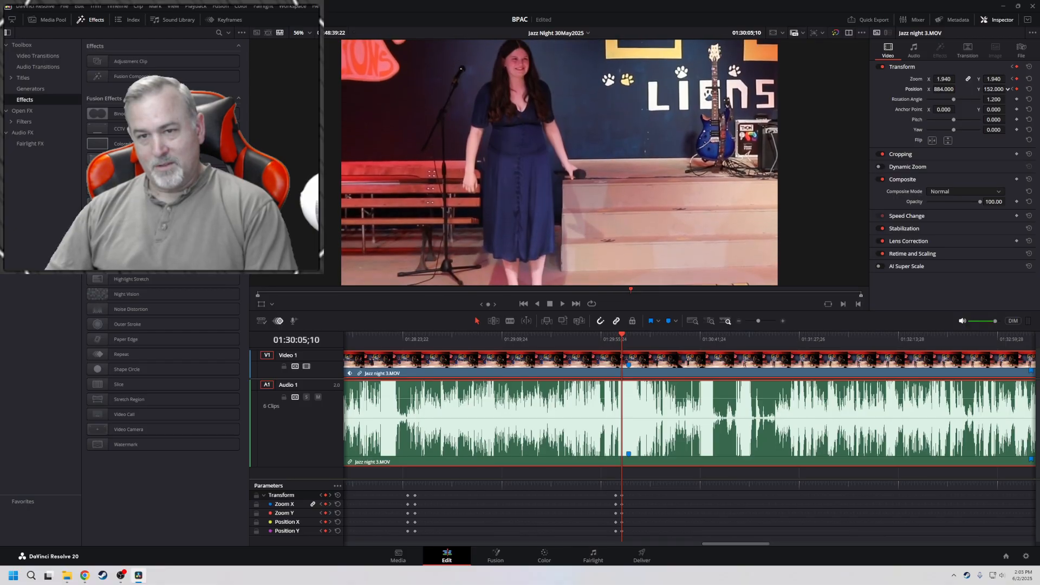
mouse_move(941, 79)
left_mouse_down()
mouse_move(932, 79)
mouse_move(947, 86)
mouse_move(929, 88)
mouse_move(947, 88)
left_mouse_up()
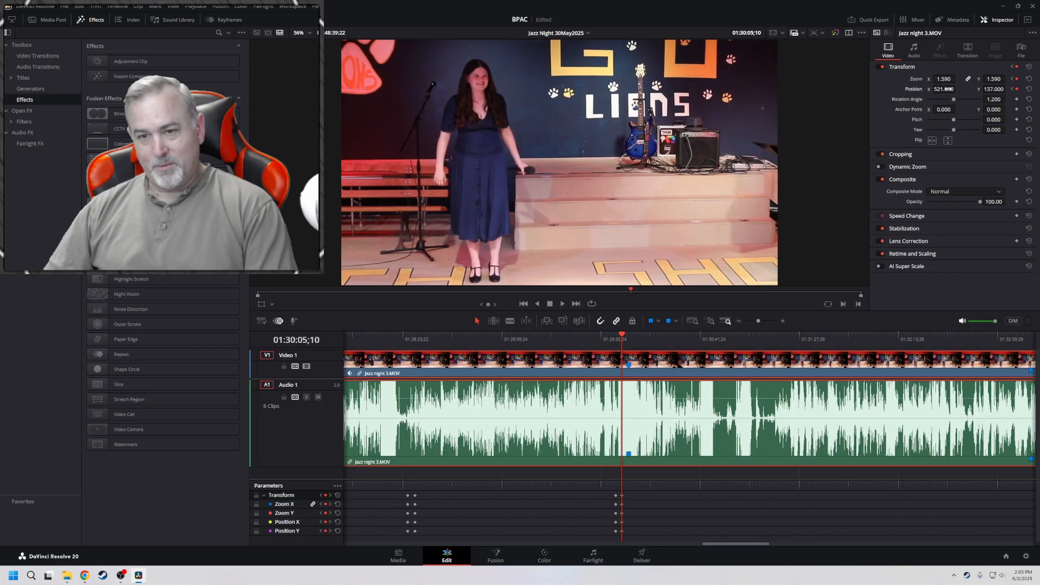
Play back the zoom-out at the end of the singer's performance and review the stage change that follows
key("space")
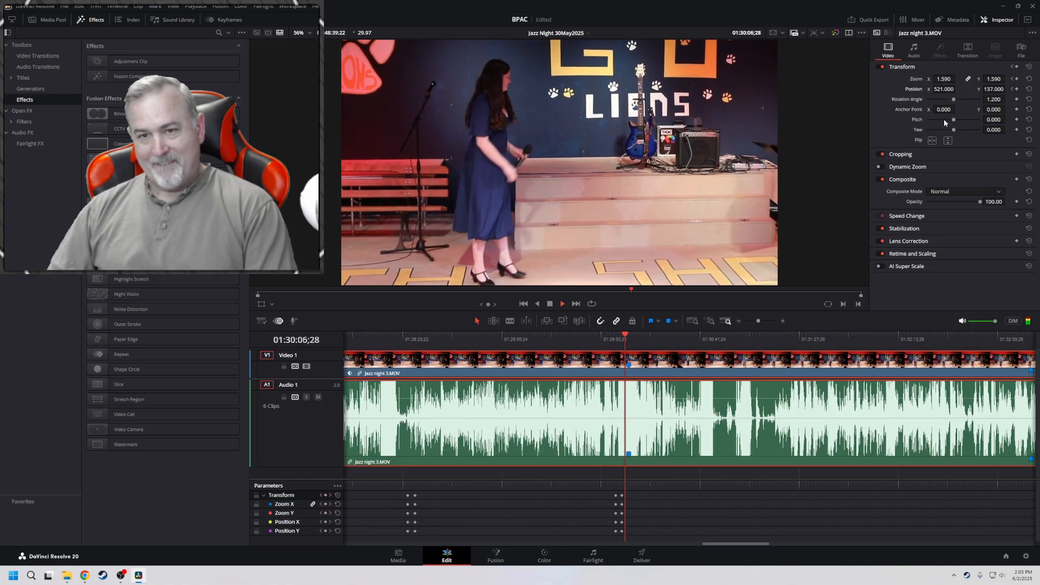
left_click(603, 338)
key("space")
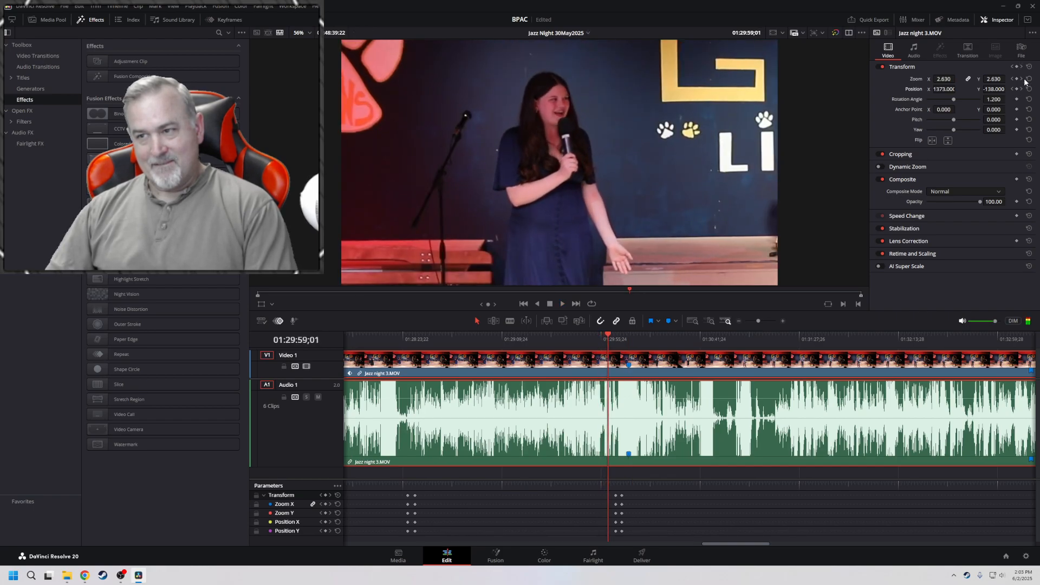
key("space")
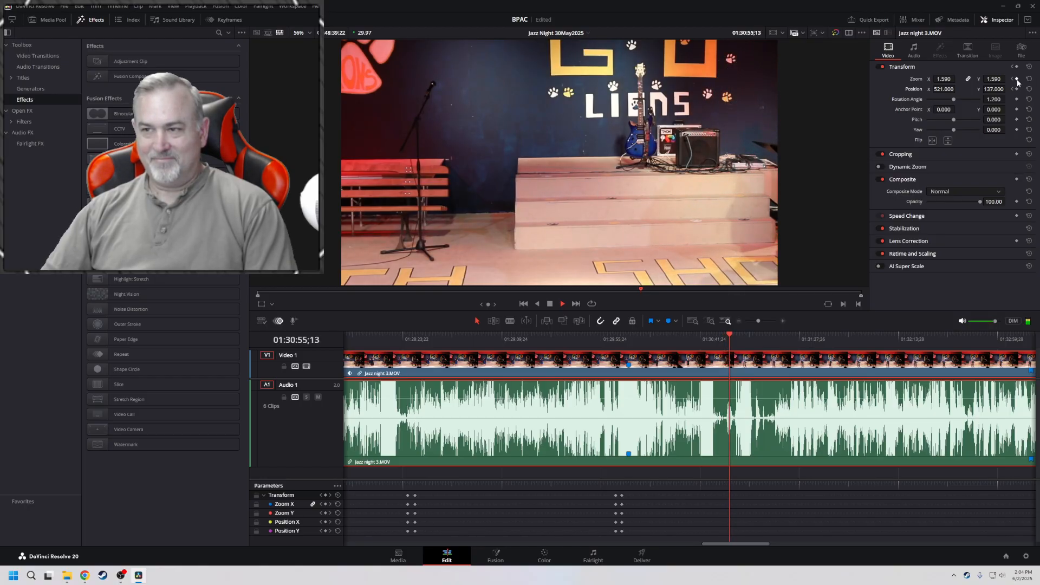
Hold the framing with Zoom and Position keyframes at 01:30:51;06, and keyframe Position X -465 at 01:30:57;12 to pan to the piano
key("space")
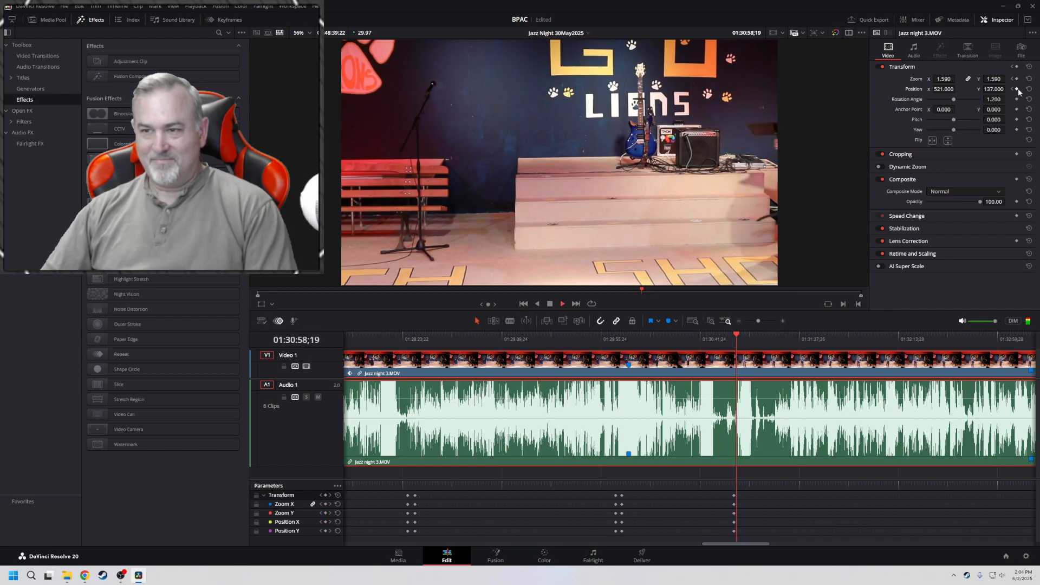
key("space")
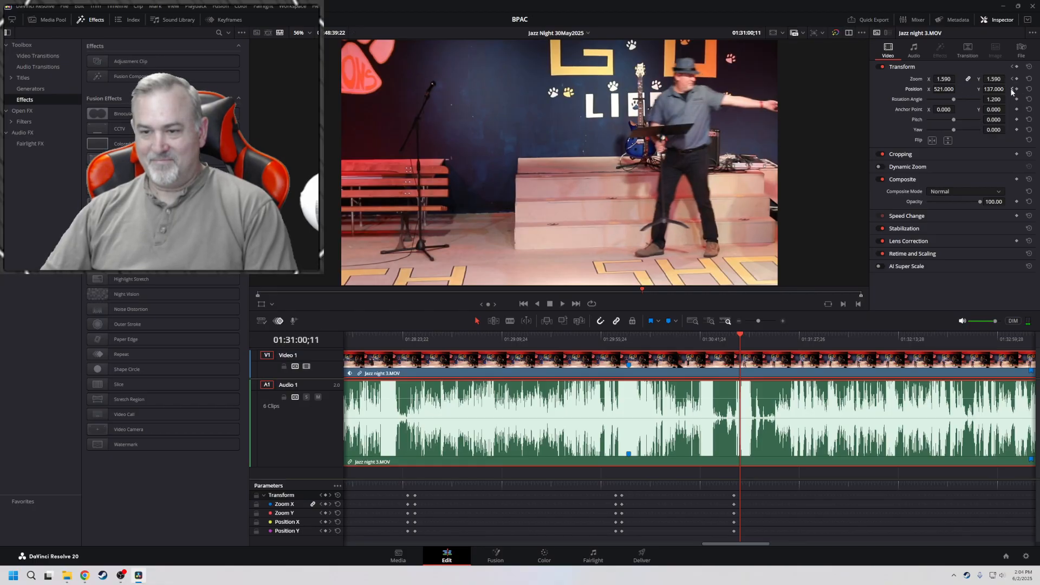
left_click(1011, 90)
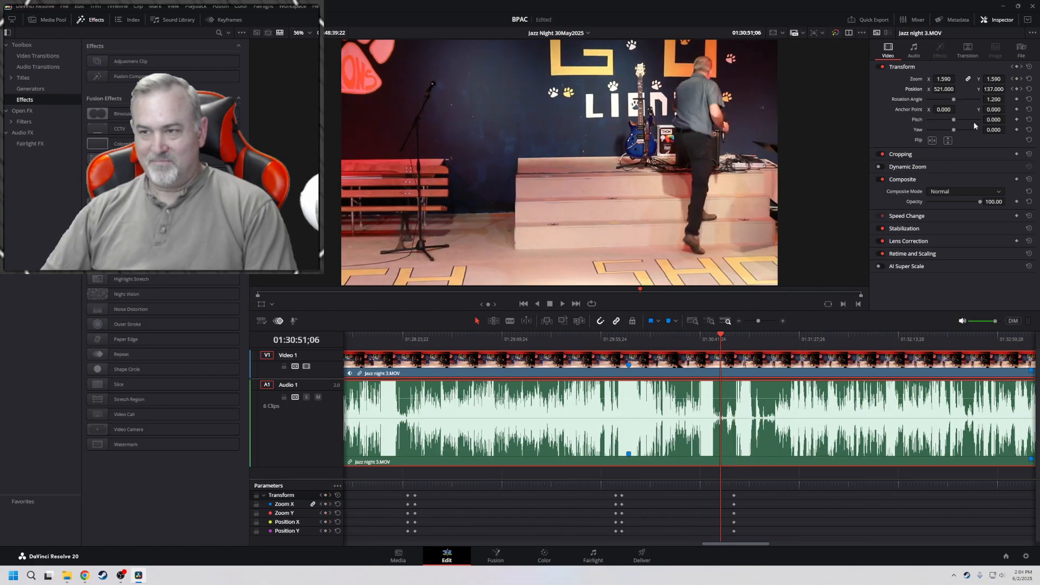
left_click(1020, 90)
left_click_drag(949, 90, 959, 89)
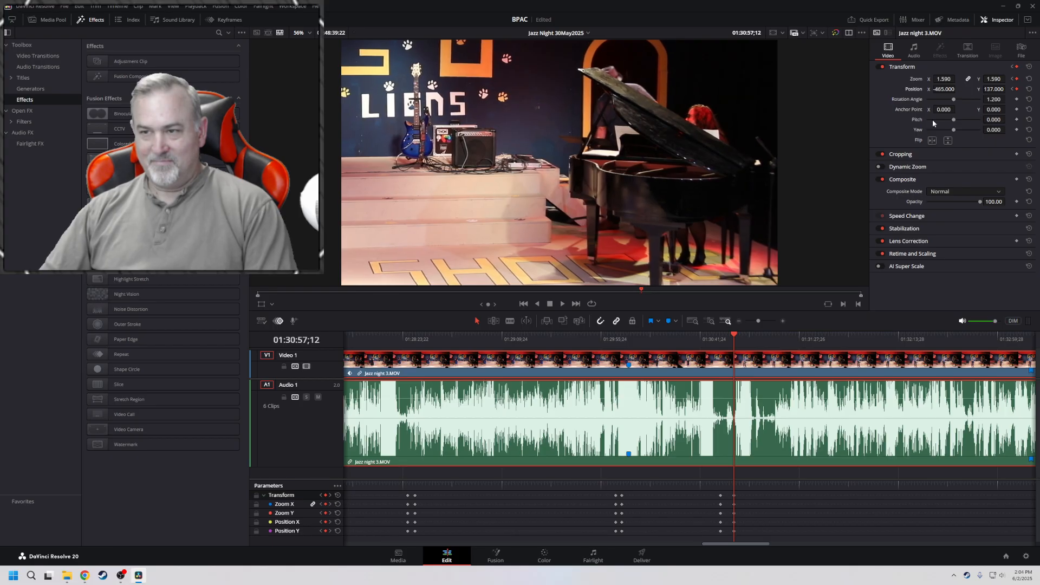
Review the framing as the performer reaches the stand, and widen the 01:30:57;12 keyframe to Zoom 1.390 with Position X -398
key("space")
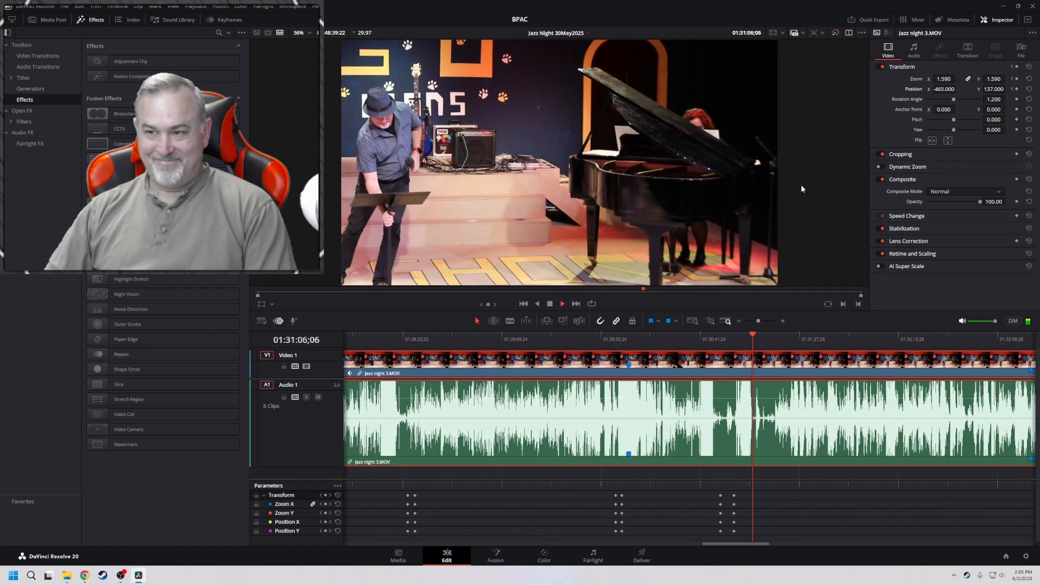
key("space")
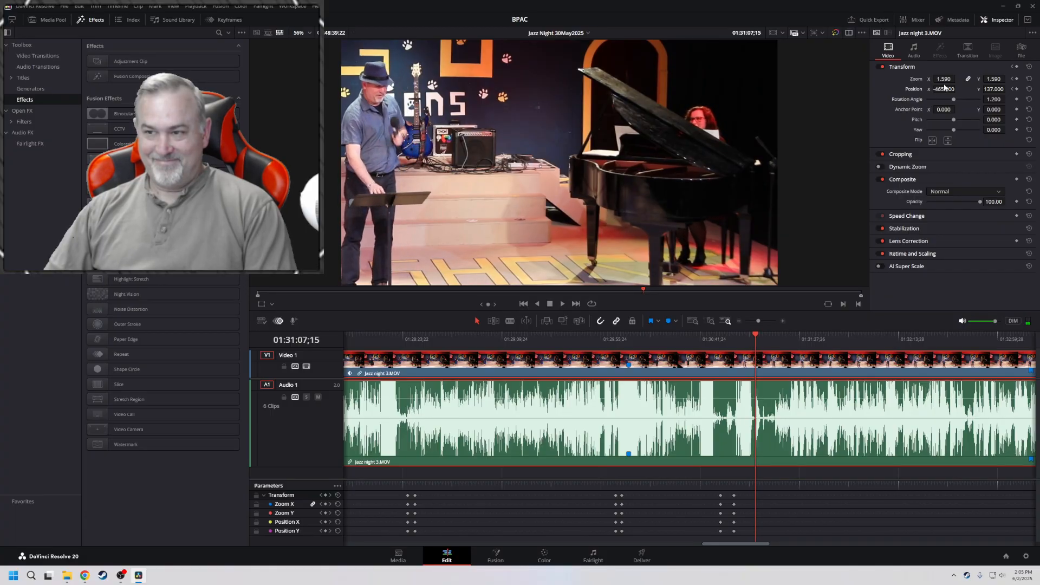
left_click(1012, 79)
left_click_drag(954, 79, 938, 100)
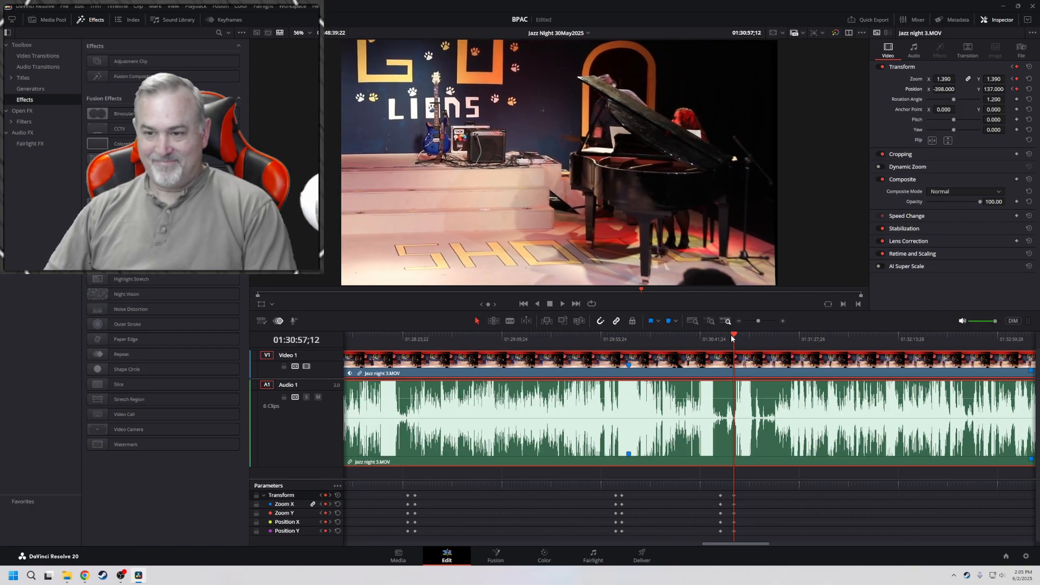
Play back the pan toward the piano from its first keyframe and continue into the man's performance
key("space")
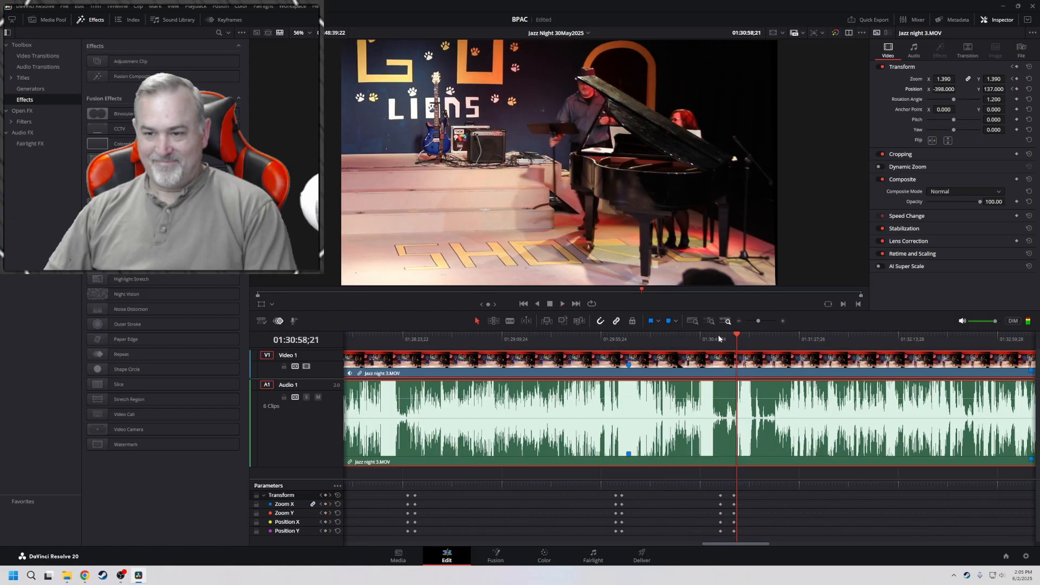
left_click(719, 337)
key("space")
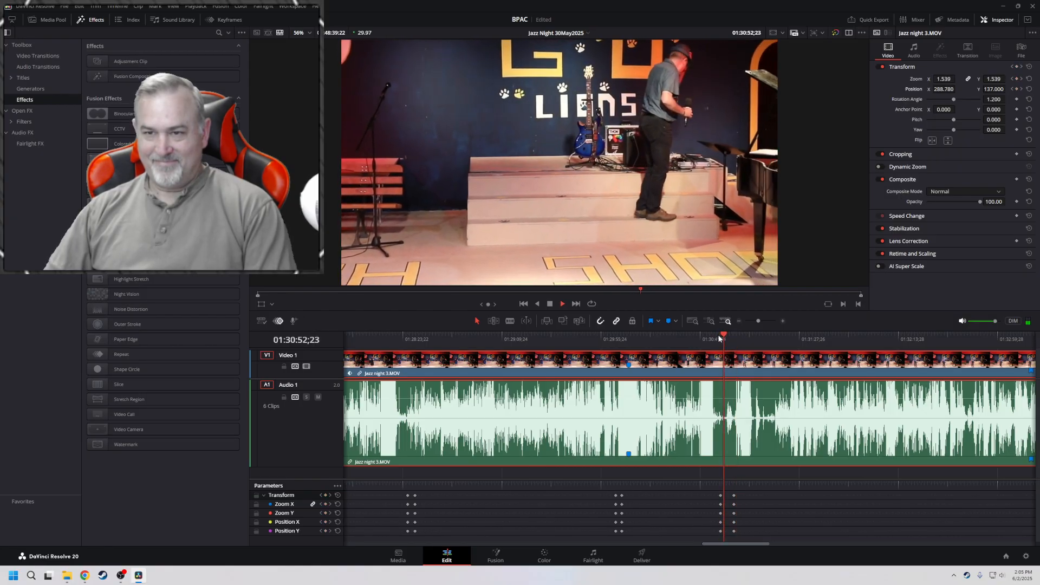
key("l")
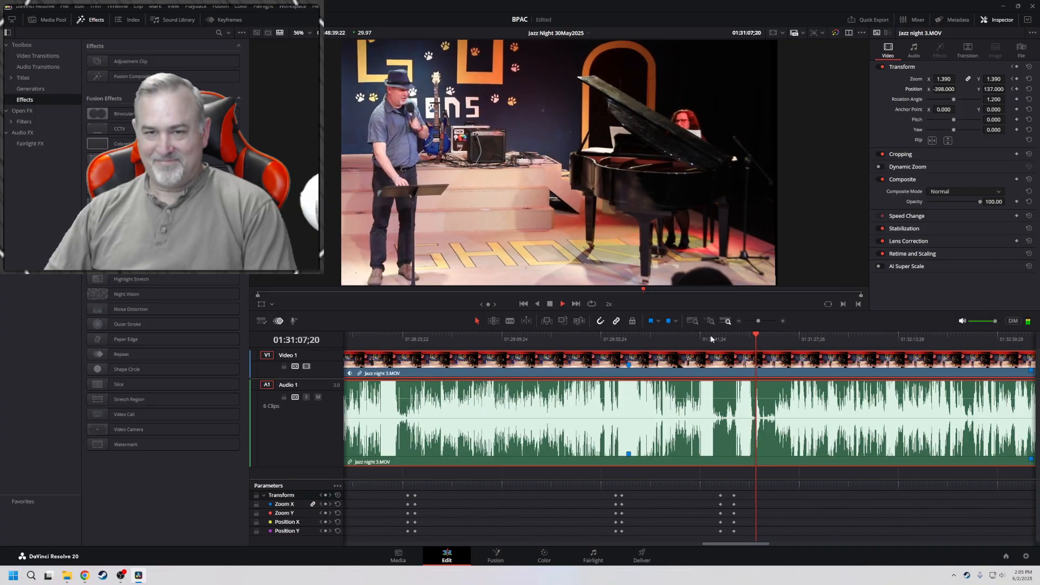
key("space")
key("space")
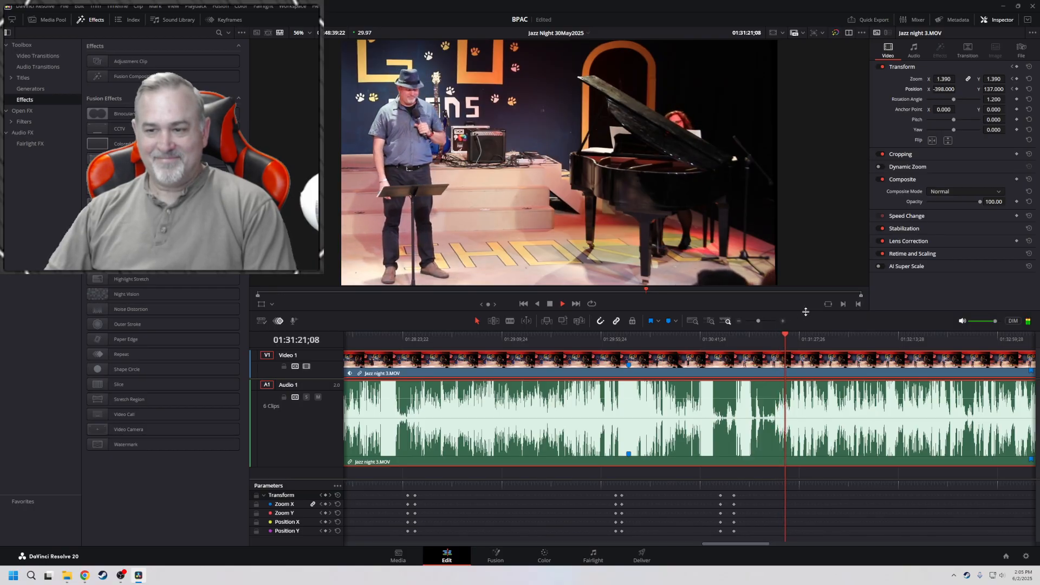
Split the Jazz night 3 video and audio at about 01:31:22;26, as the man performs at the microphone
key("space")
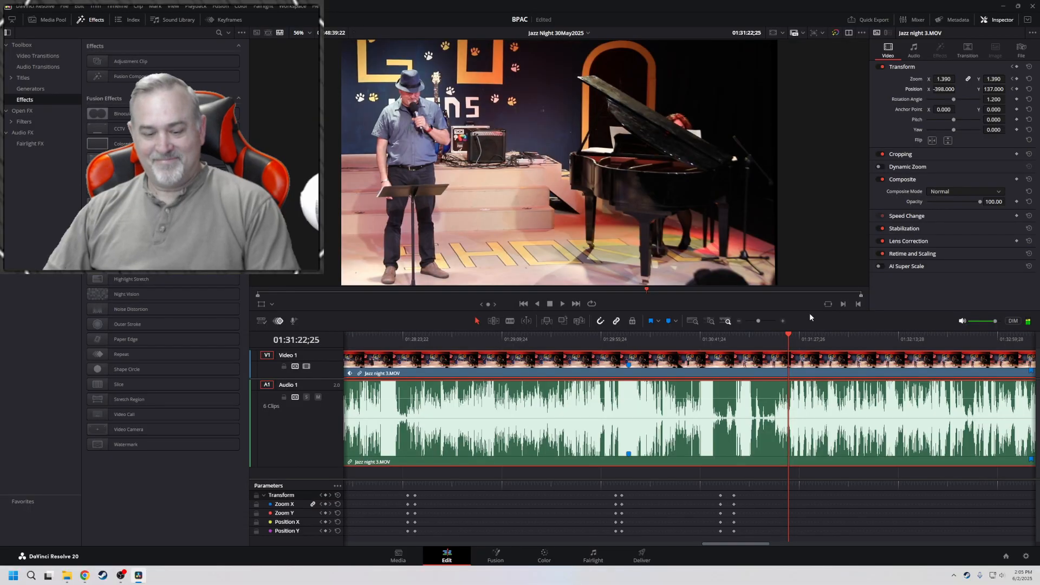
key("b")
left_click(790, 389)
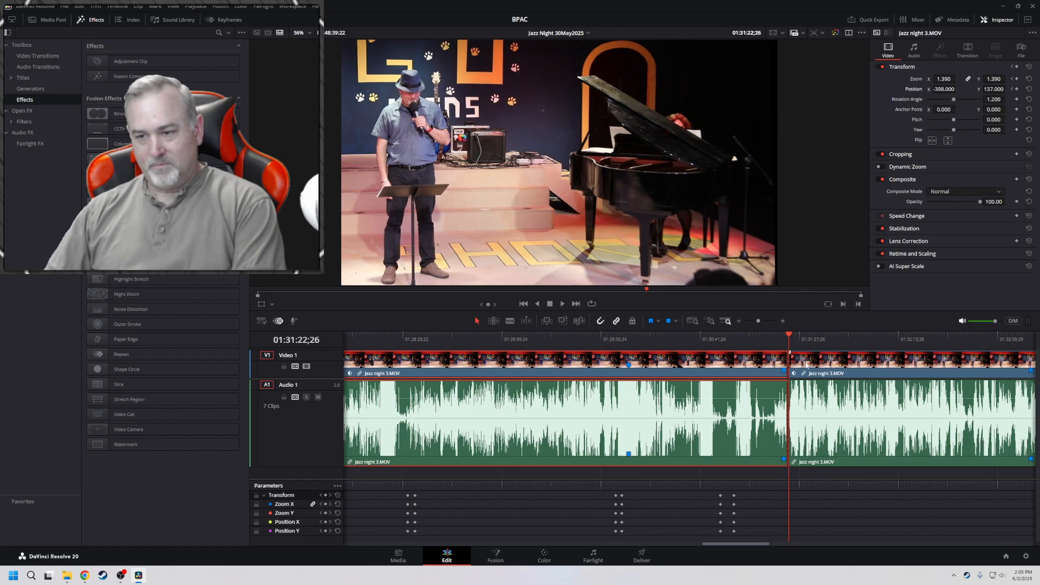
At the start of the second clip piece, keyframe Zoom 2.750 and Position X 451, Y -52 for a close-up of the man
left_click(805, 366)
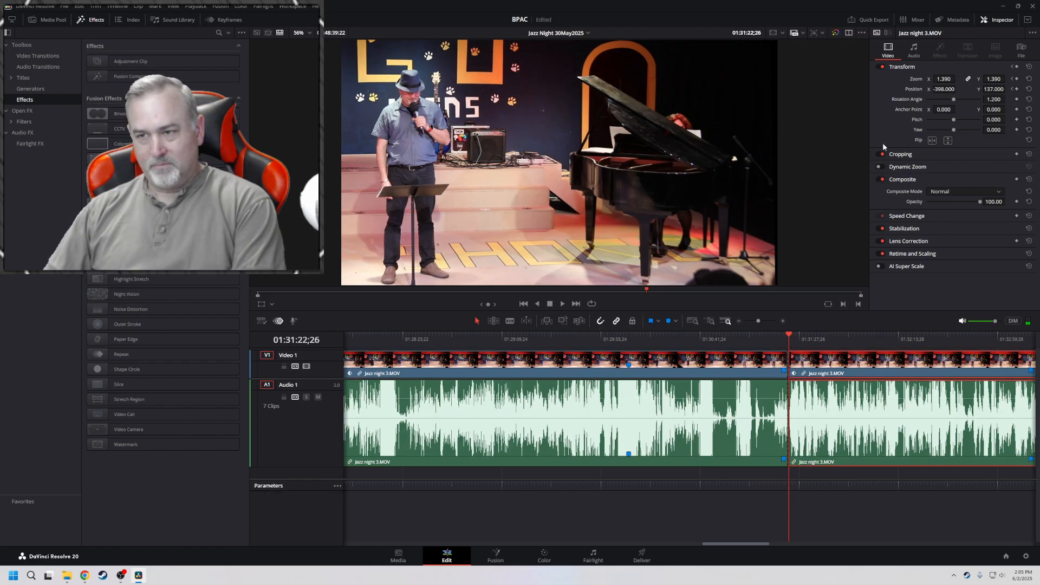
left_click(1017, 79)
left_click(1017, 89)
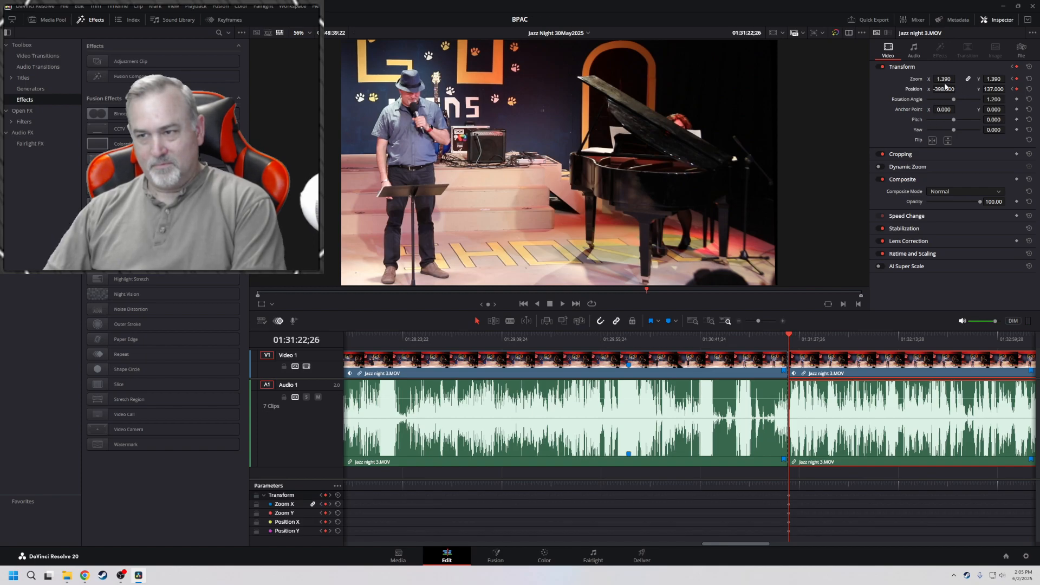
mouse_move(946, 79)
left_mouse_down()
mouse_move(987, 90)
mouse_move(957, 88)
left_mouse_up()
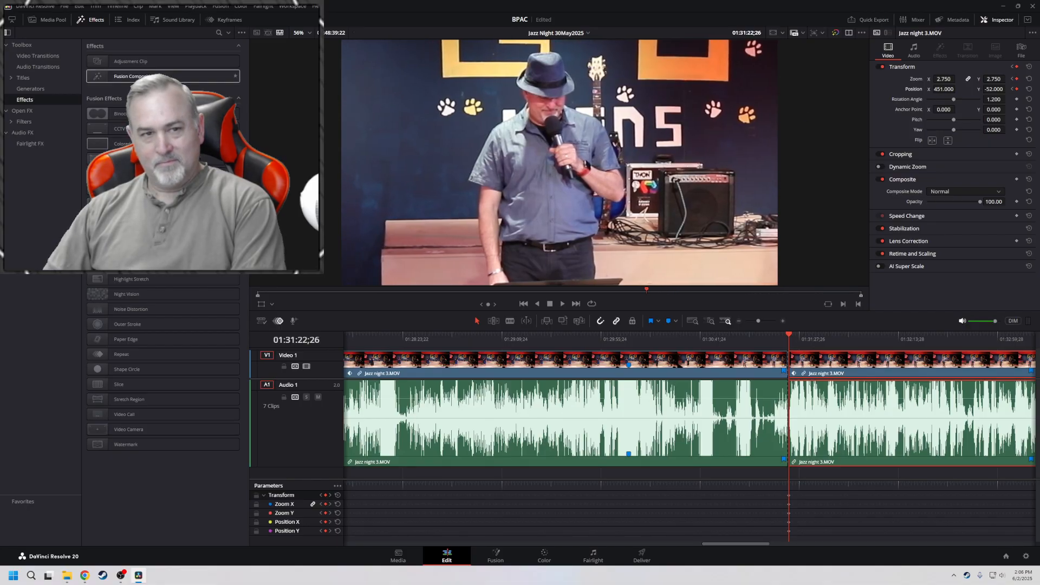
Add a Cross Dissolve at the cut at 01:31:22;26 and play back across it with the timeline magnified
left_click(36, 57)
left_click_drag(125, 91, 791, 363)
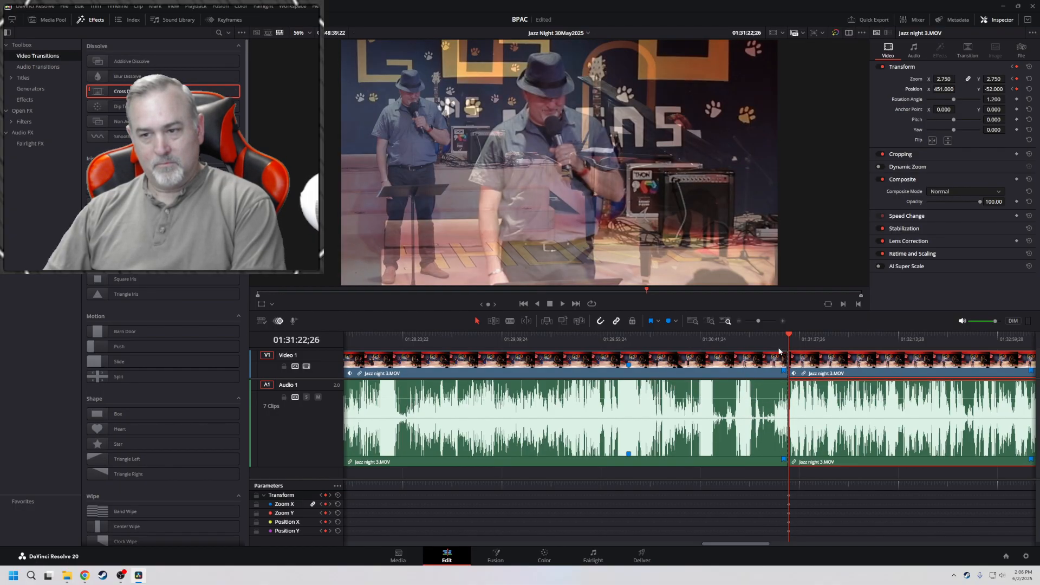
left_click(765, 336)
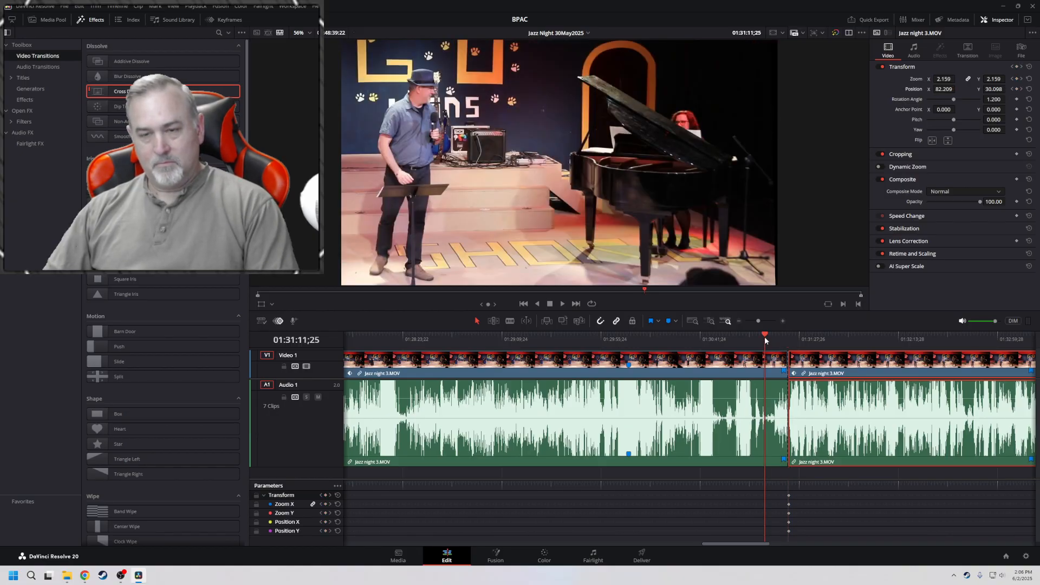
key("space")
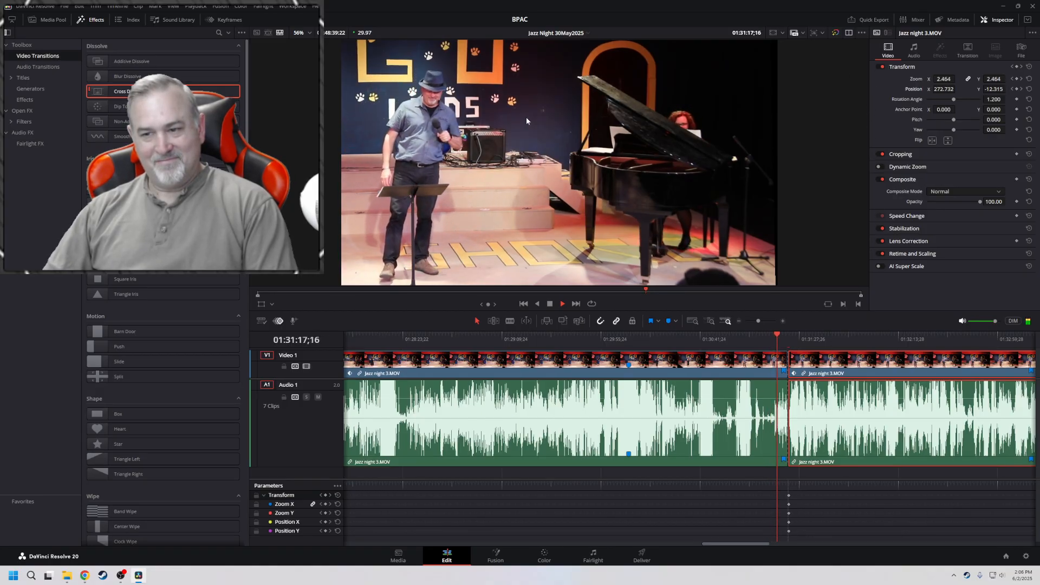
left_click(783, 321)
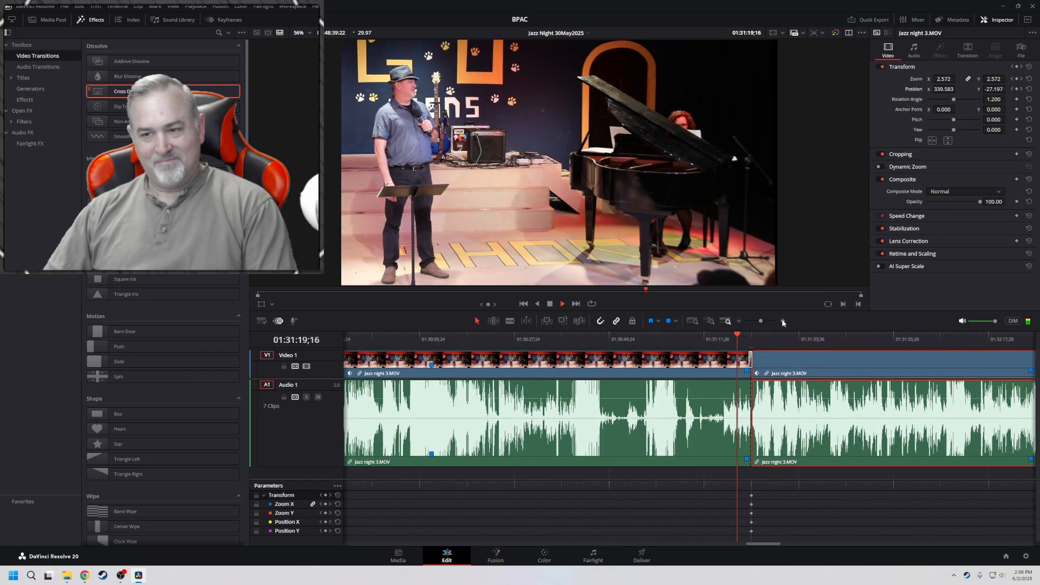
left_click(783, 321)
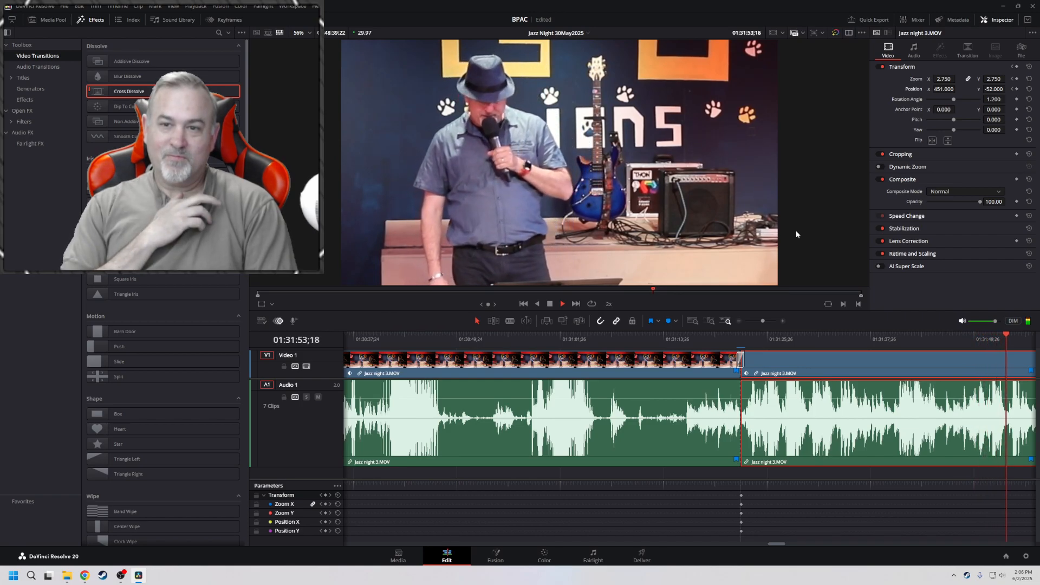
Hold the close-up with keyframes at 01:32:15;14, and at 01:32:29;00 keyframe Zoom 1.440 with Position X -298, Y 177
key("l")
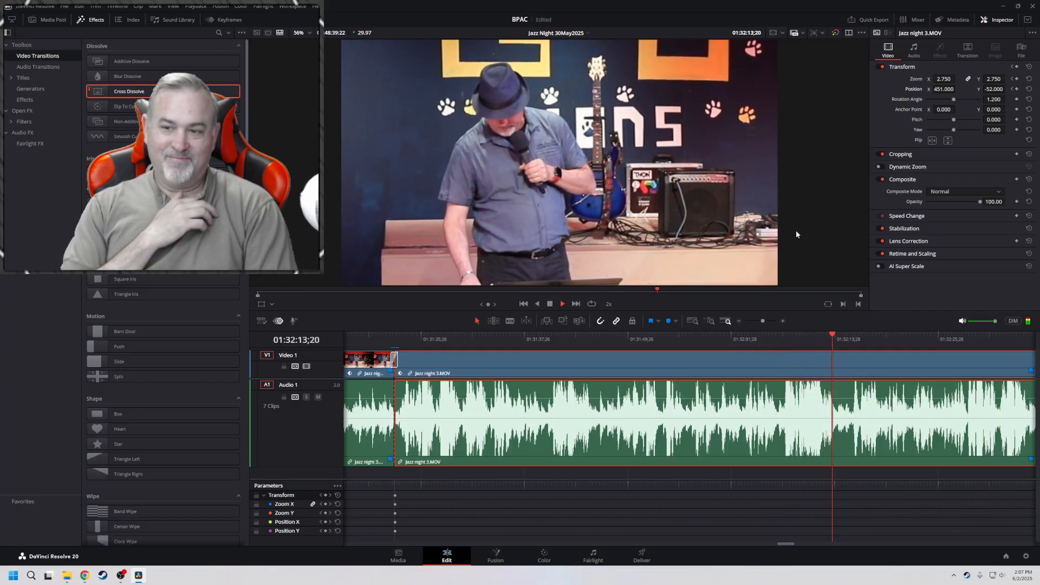
key("space")
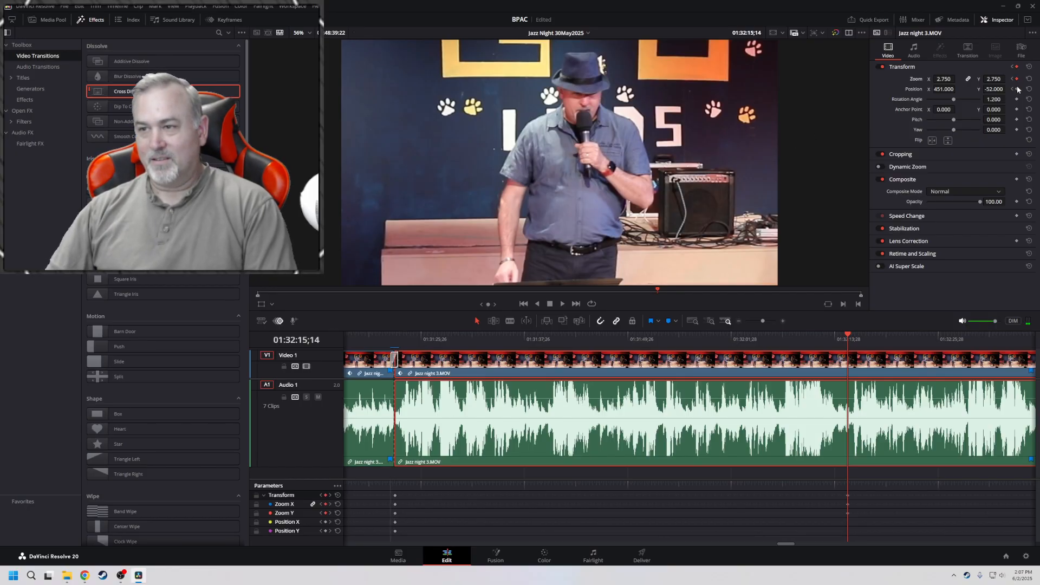
key("l")
key("l")
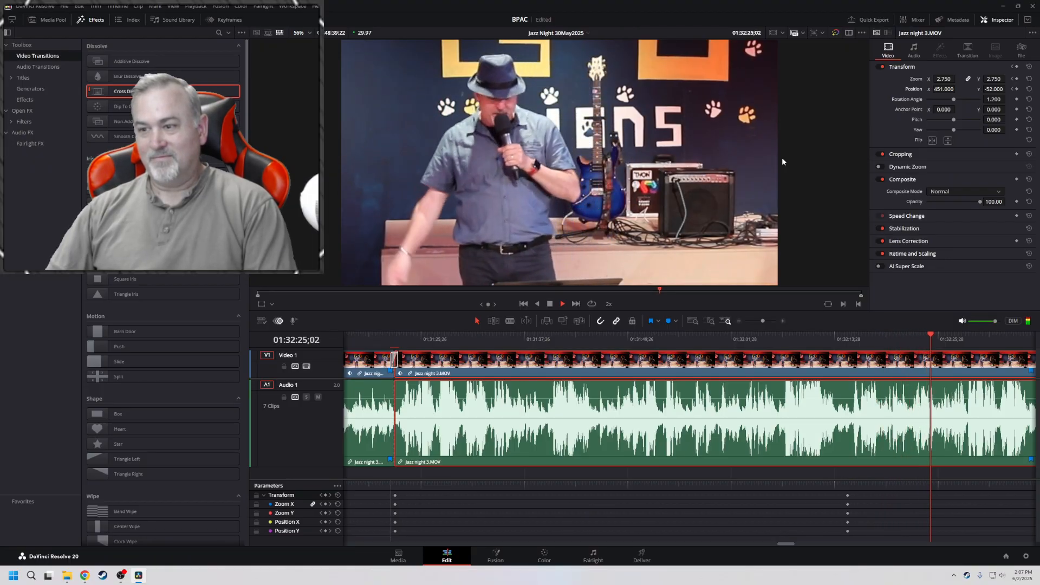
key("k")
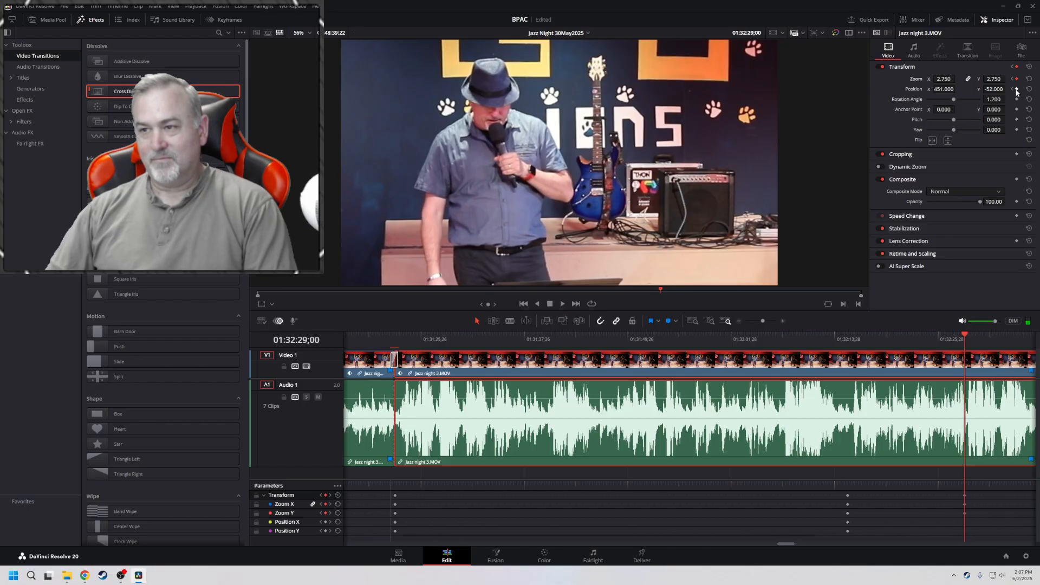
left_click_drag(946, 79, 1009, 89)
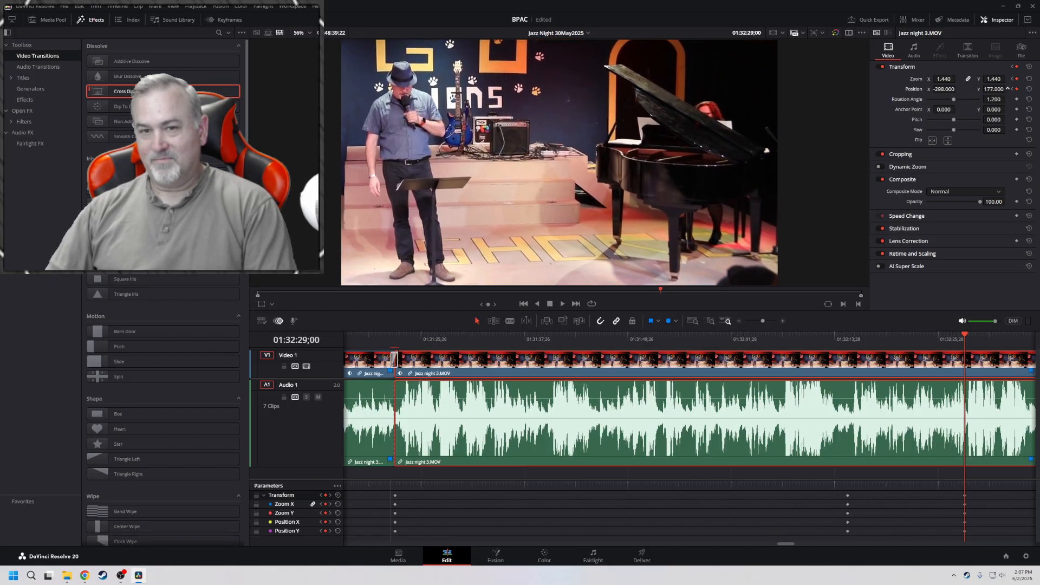
Play back the zoom-out from 01:32:15 and continue in fast playback until the man leaves the piano area
left_click(849, 339)
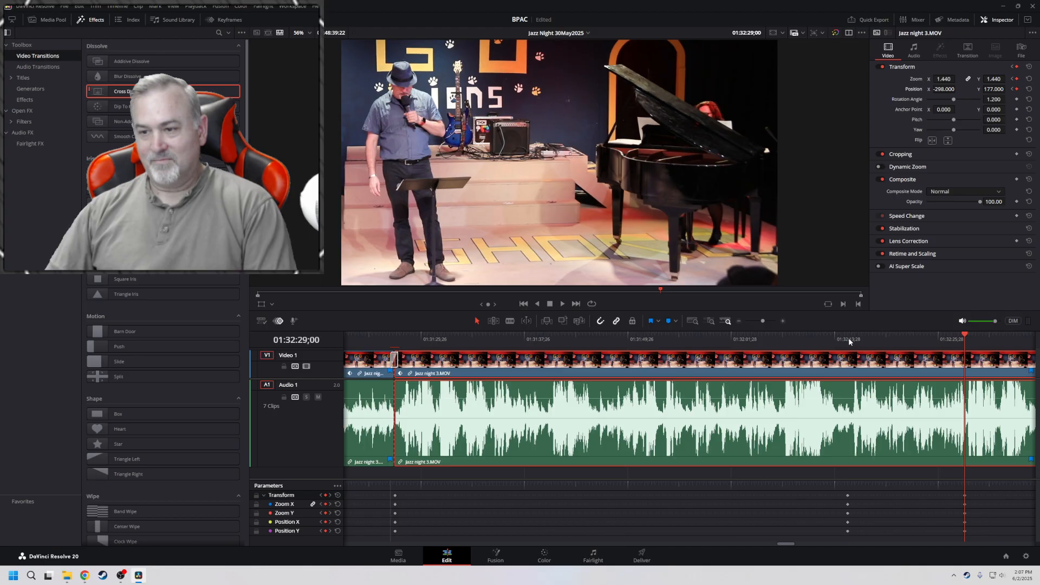
key("space")
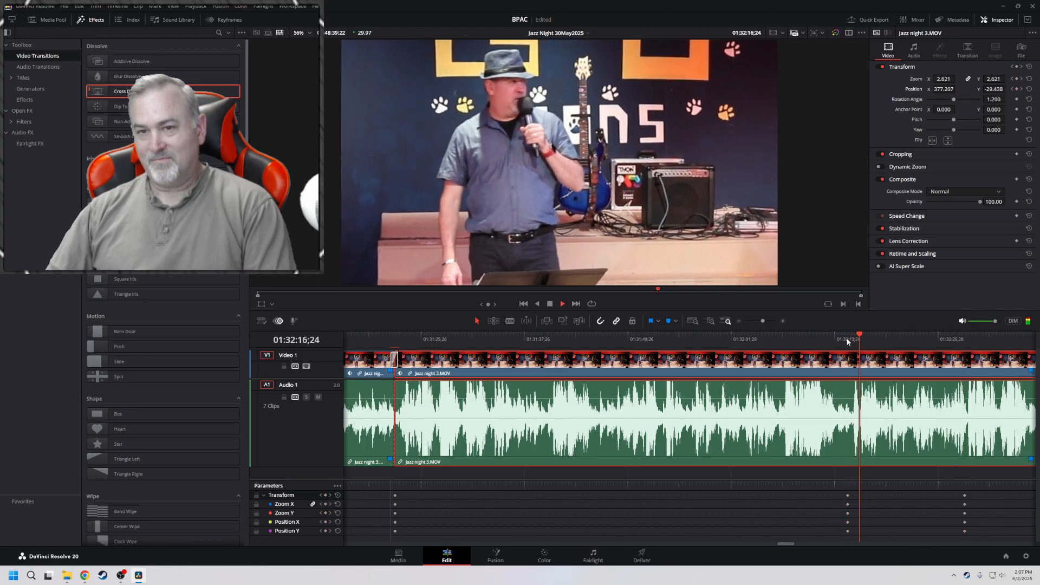
key("l")
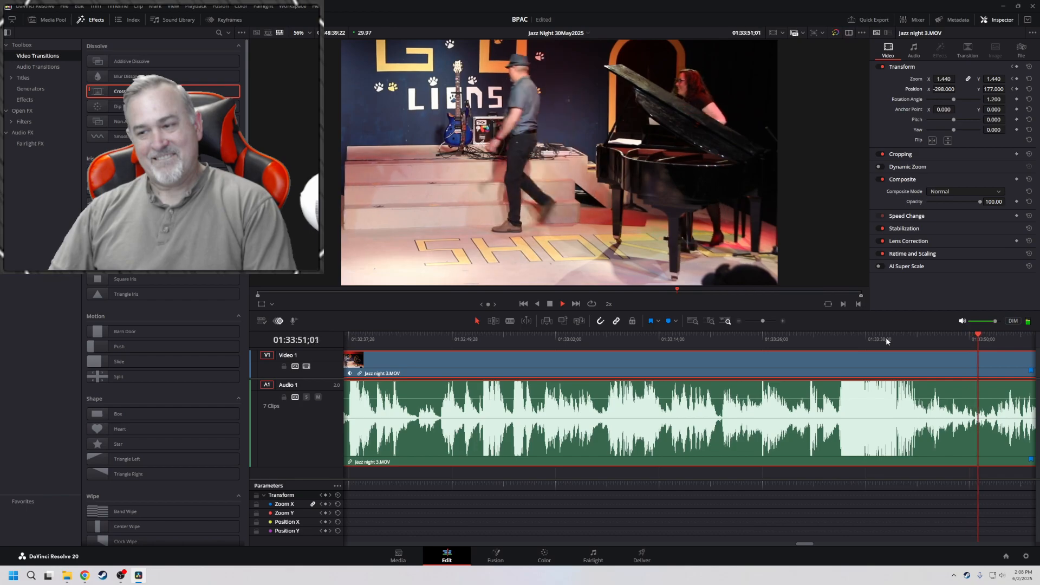
key("space")
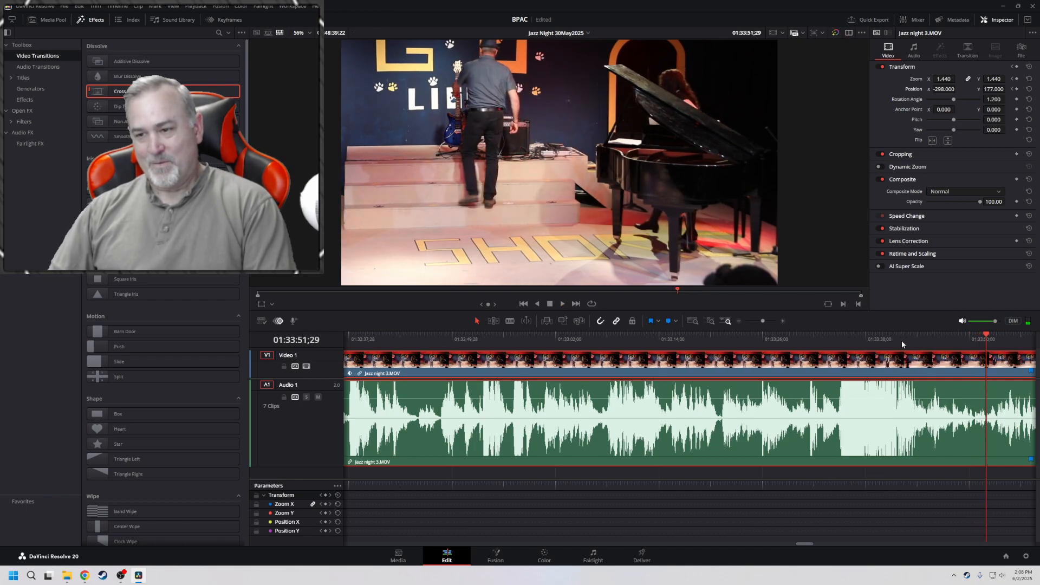
Hold the framing with Zoom and Position keyframes at 01:33:34;14, and at 01:33:43;29 keyframe Zoom 1.400 with Position X 317
left_click_drag(855, 338, 836, 339)
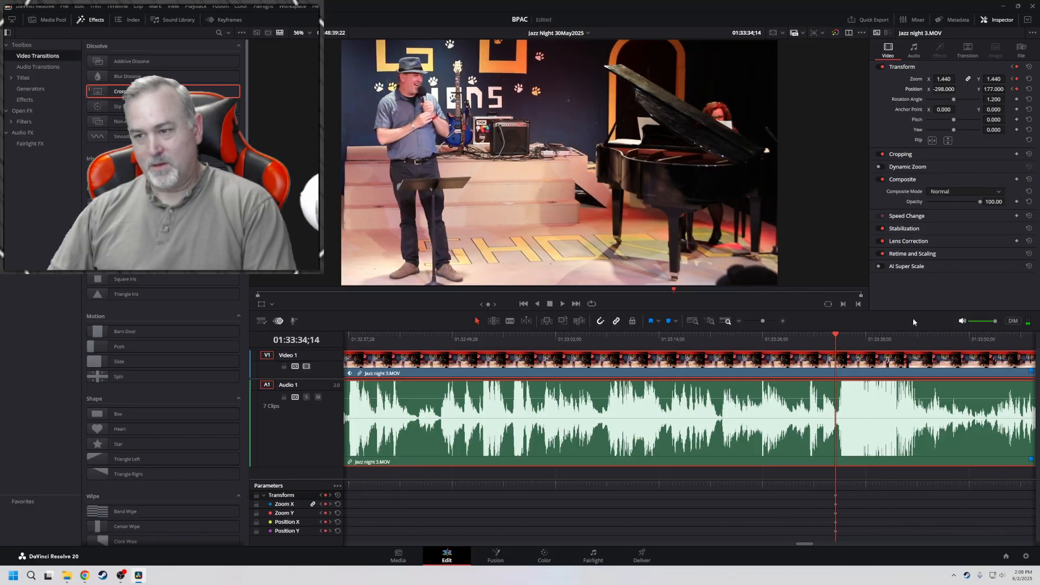
left_click(918, 340)
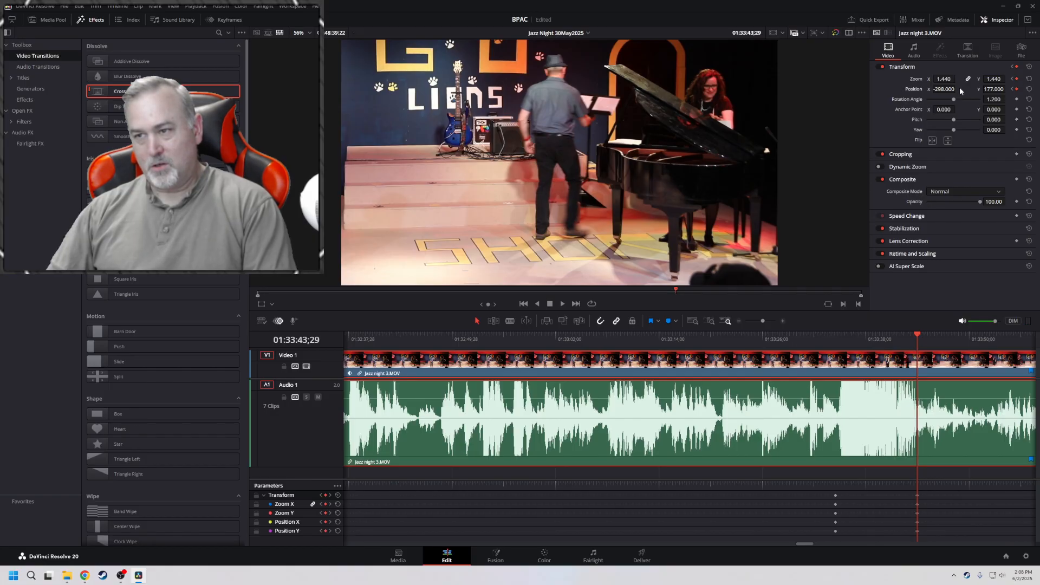
mouse_move(958, 88)
left_mouse_down()
mouse_move(925, 79)
mouse_move(943, 80)
left_mouse_up()
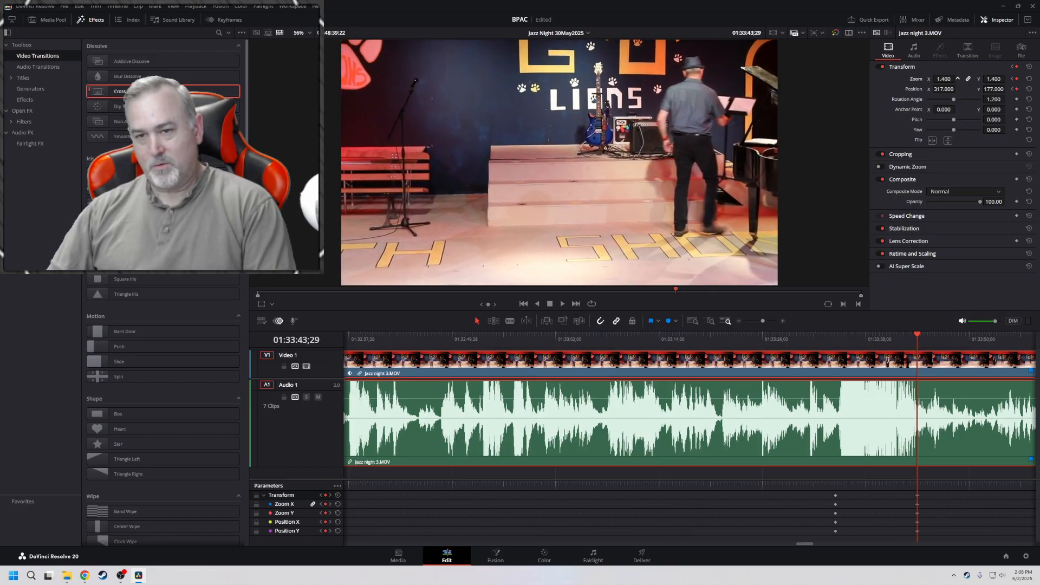
Hold the guitarist and singer framing with keyframes at 01:34:15;00, and at 01:34:18;13 keyframe Zoom 1.640 with Position X 579
left_click(811, 339)
key("space")
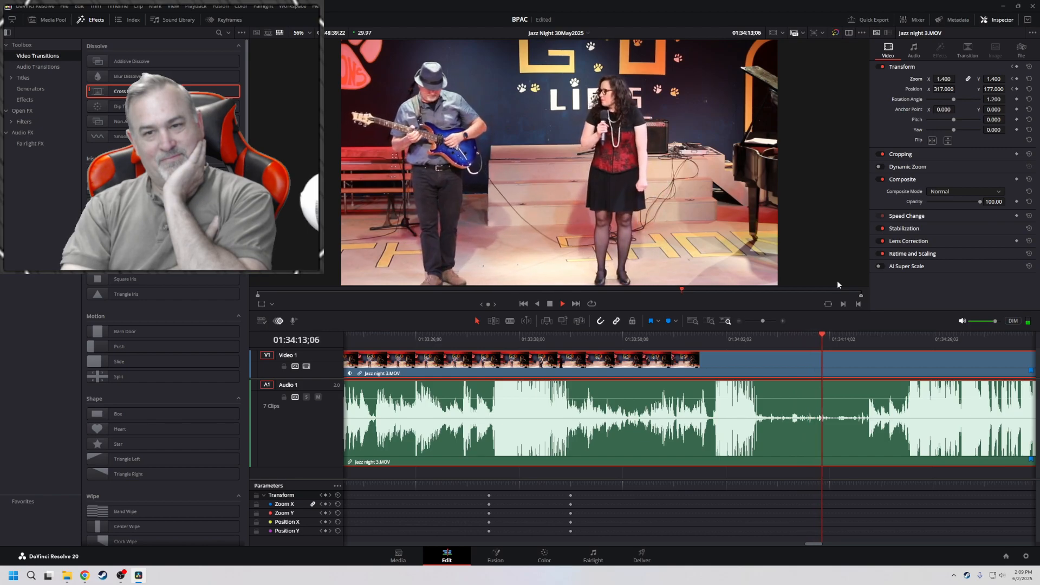
key("space")
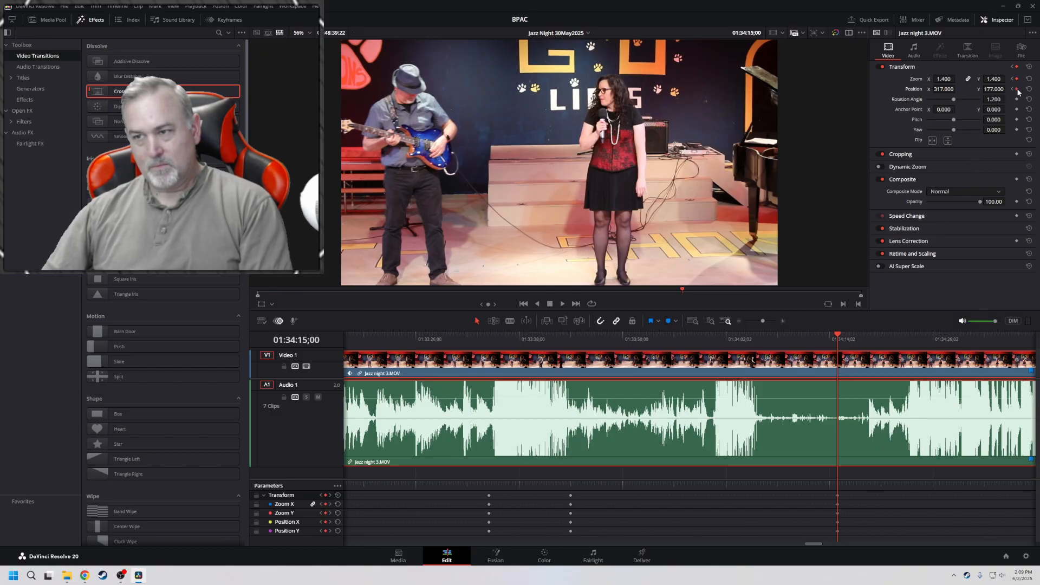
key("space")
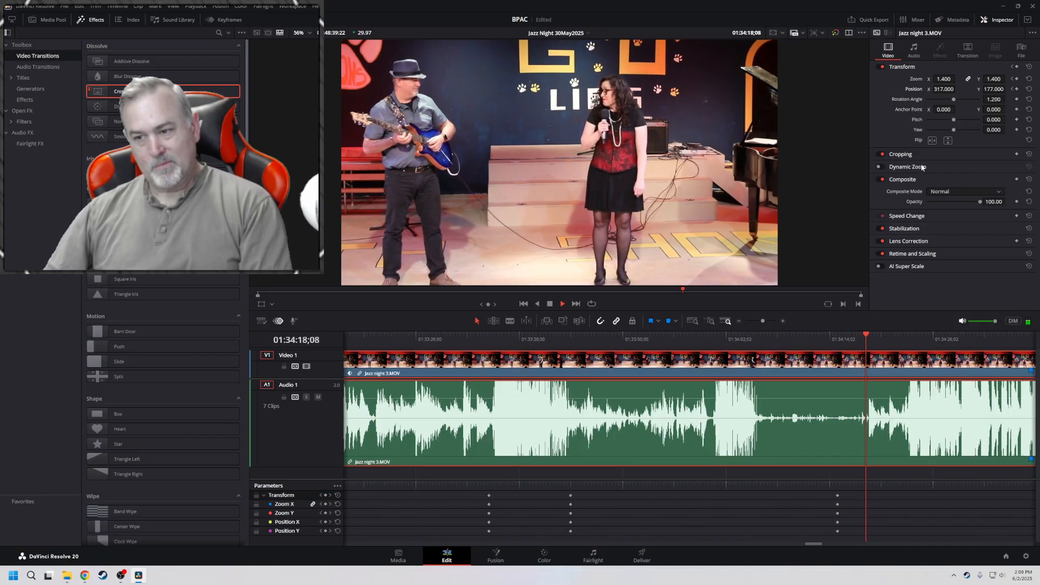
key("space")
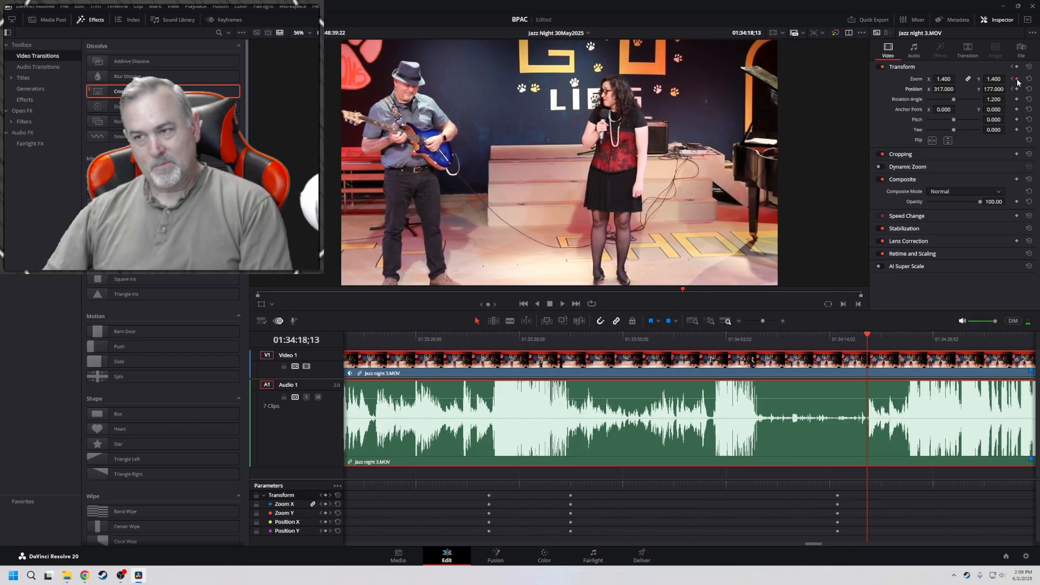
mouse_move(945, 88)
left_mouse_down()
mouse_move(958, 89)
mouse_move(944, 81)
mouse_move(958, 89)
mouse_move(941, 90)
left_mouse_up()
Review the push-in on the duo and keyframe Position X 608 at 01:34:56;12
left_click(778, 338)
key("space")
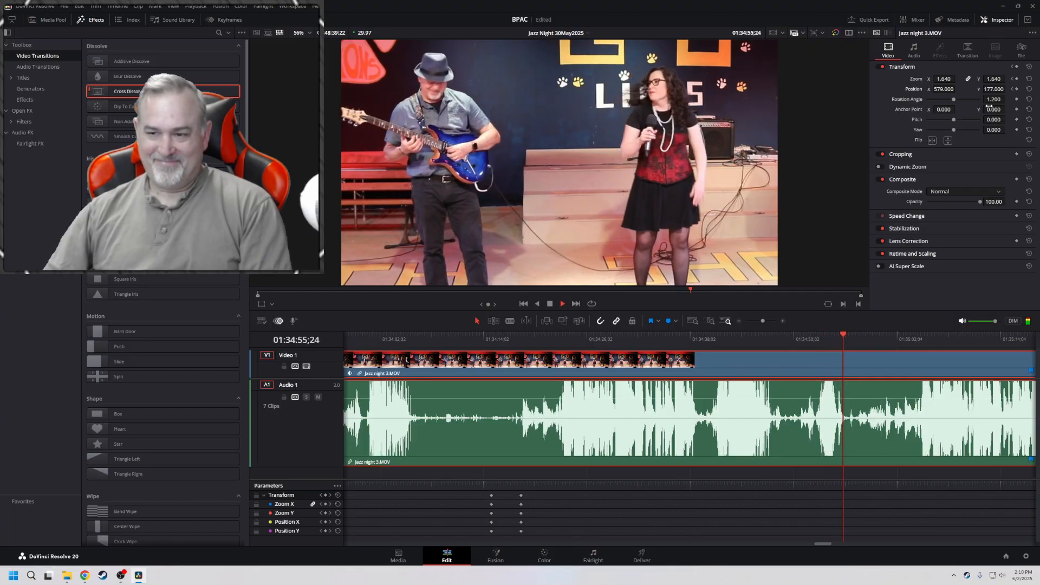
key("space")
mouse_move(944, 88)
left_mouse_down()
mouse_move(975, 89)
mouse_move(962, 89)
left_mouse_up()
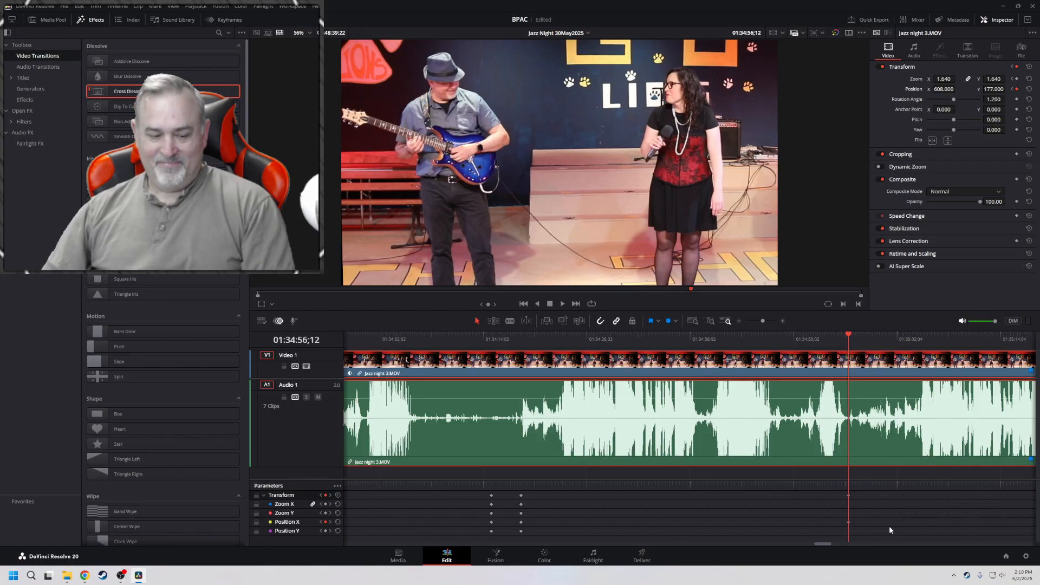
Undo the Position X keyframe at 01:34:56;12, then play ahead and move the playhead to 01:36:37;03
key("ctrl+z")
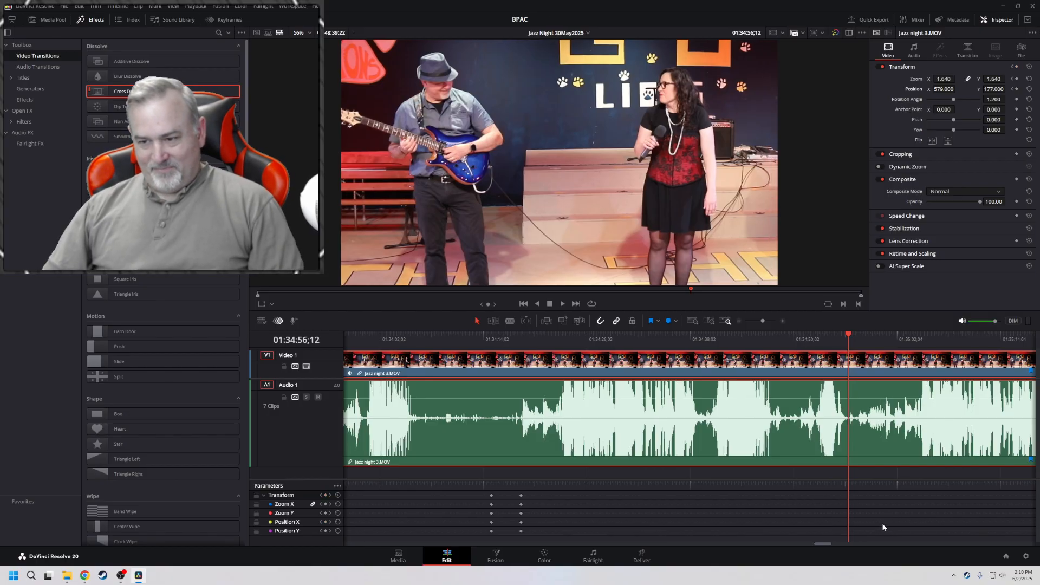
key("space")
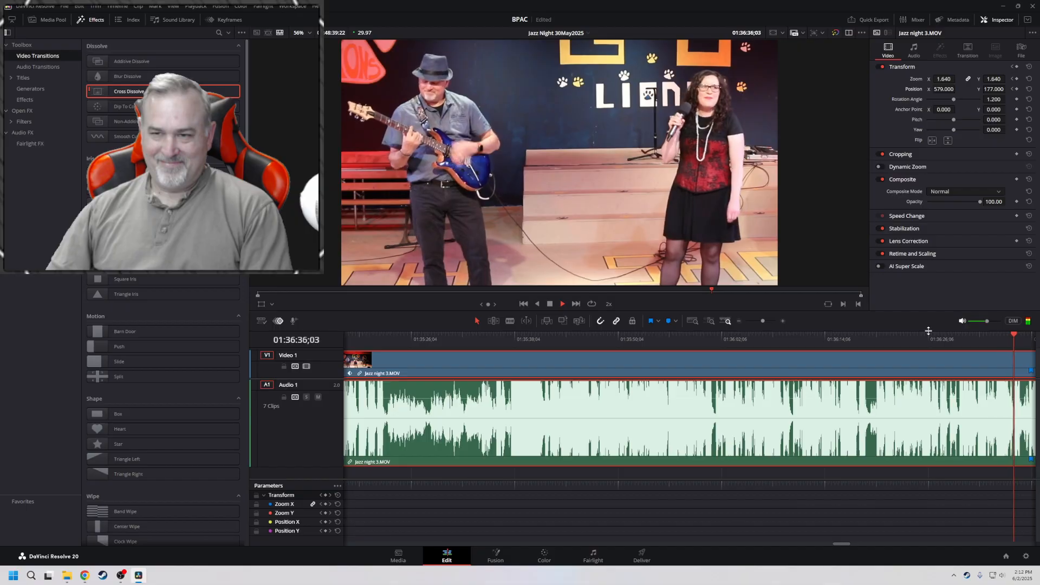
key("k")
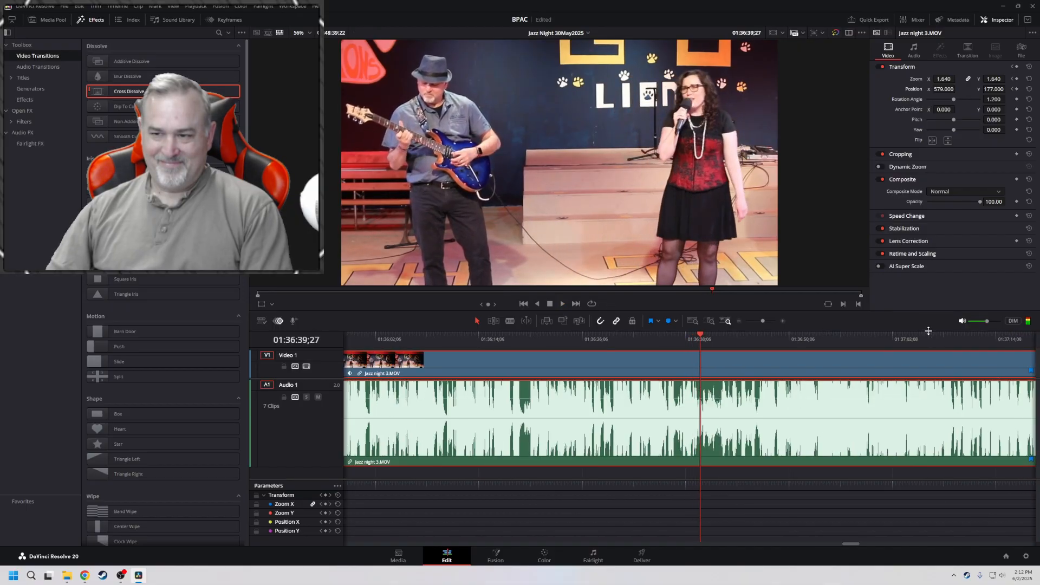
key("j")
key("j")
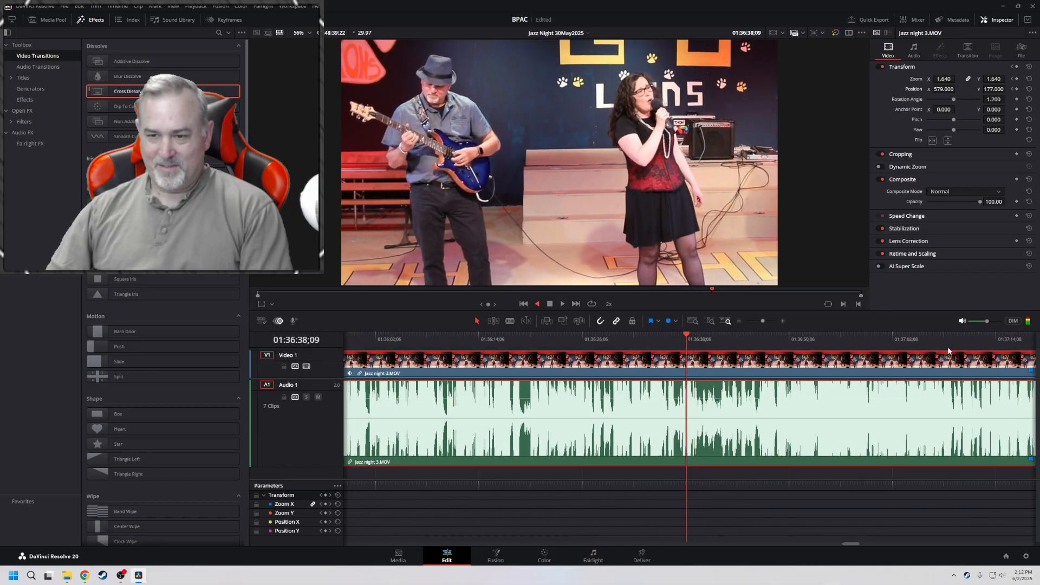
key("k")
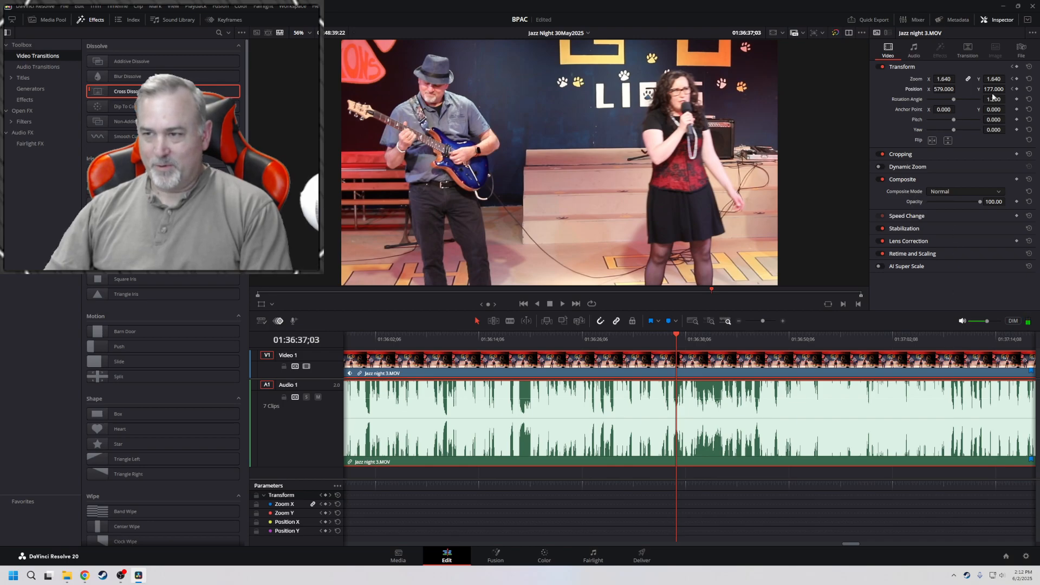
Hold the duo framing with Zoom and Position keyframes at 01:36:37;03 and split the clip there
left_click(1017, 88)
key("b")
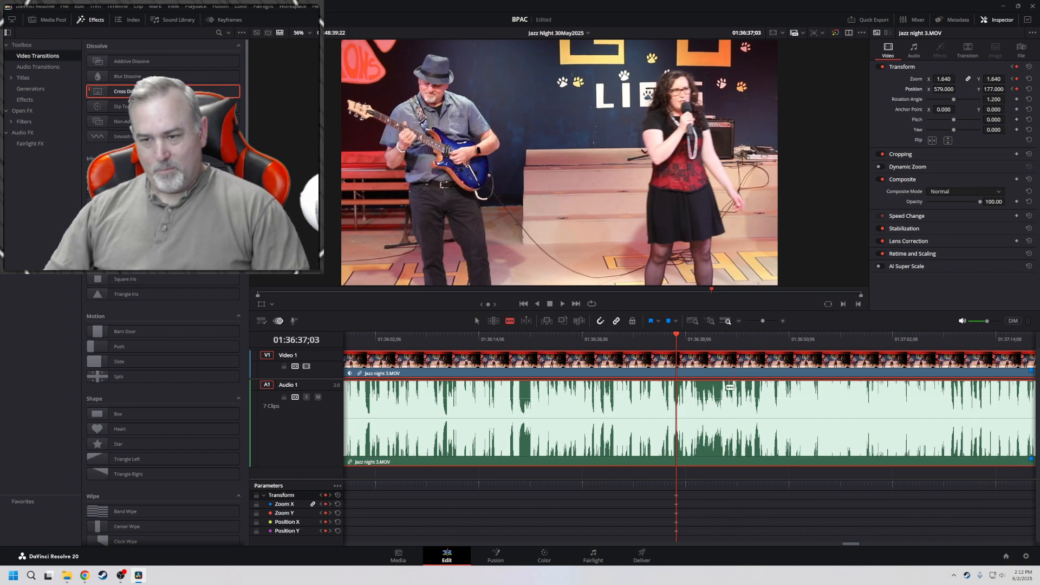
left_click(678, 397)
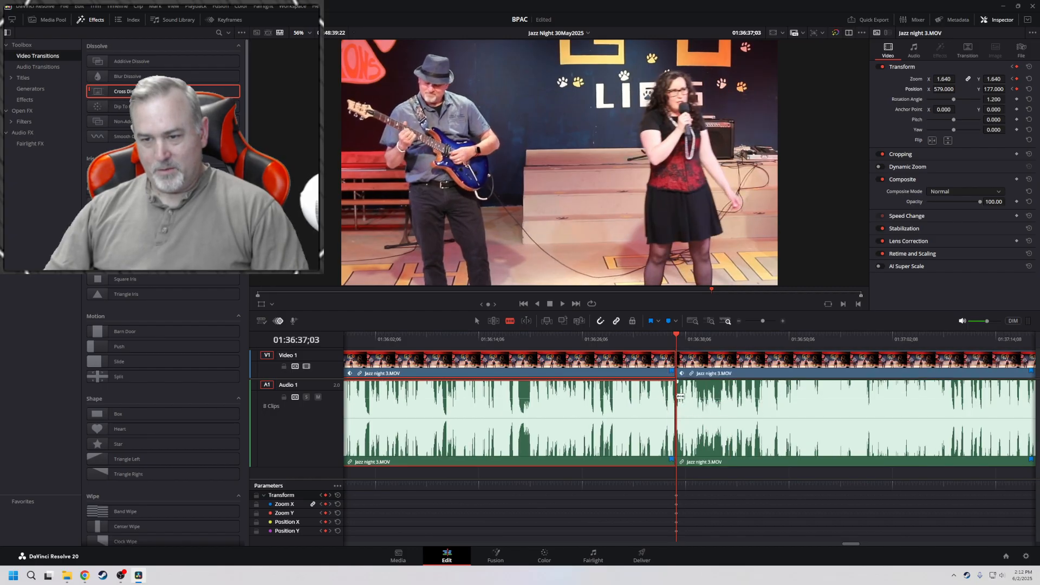
Keyframe the following clip at 01:36:37;04 with Zoom 3.300, Position X -22 and Y -1, and add a Cross Dissolve at the cut
left_click(711, 368)
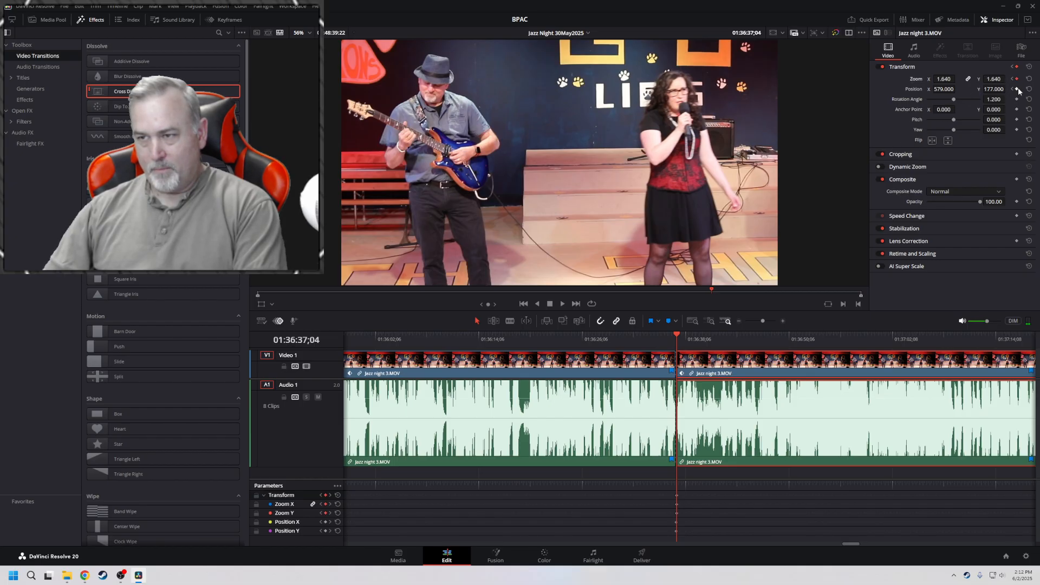
left_click_drag(945, 79, 821, 90)
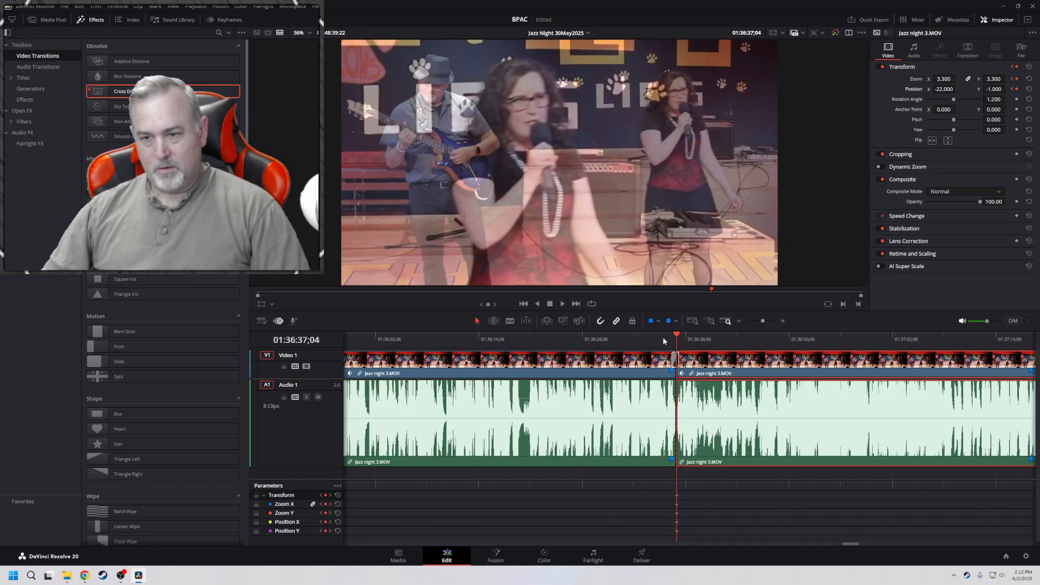
Play back the dissolve into the singer's close-up and continue watching to about 01:37:26
left_click(661, 334)
key("space")
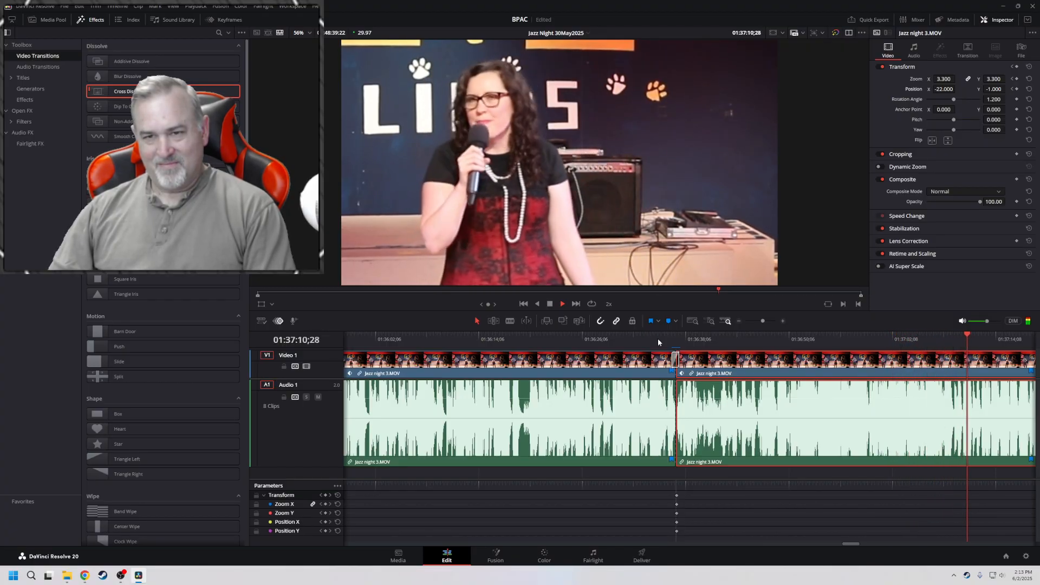
key("space")
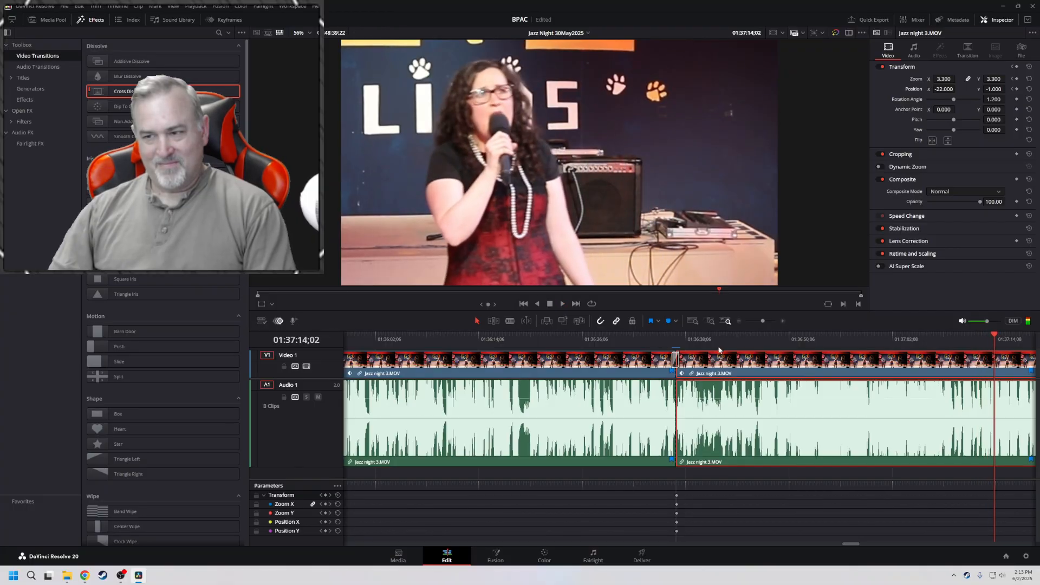
scroll(915, 386, "right", 5)
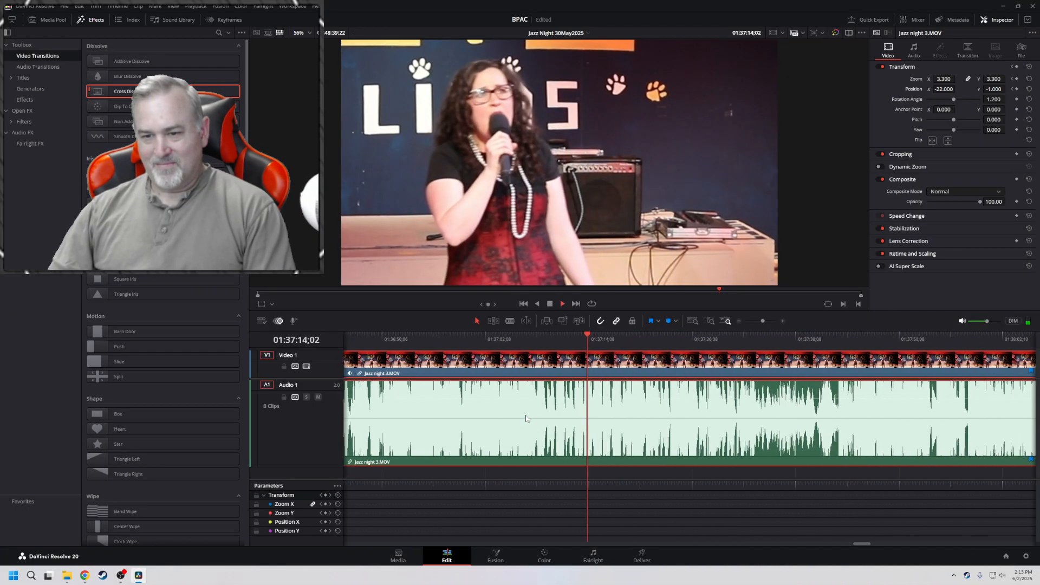
key("space")
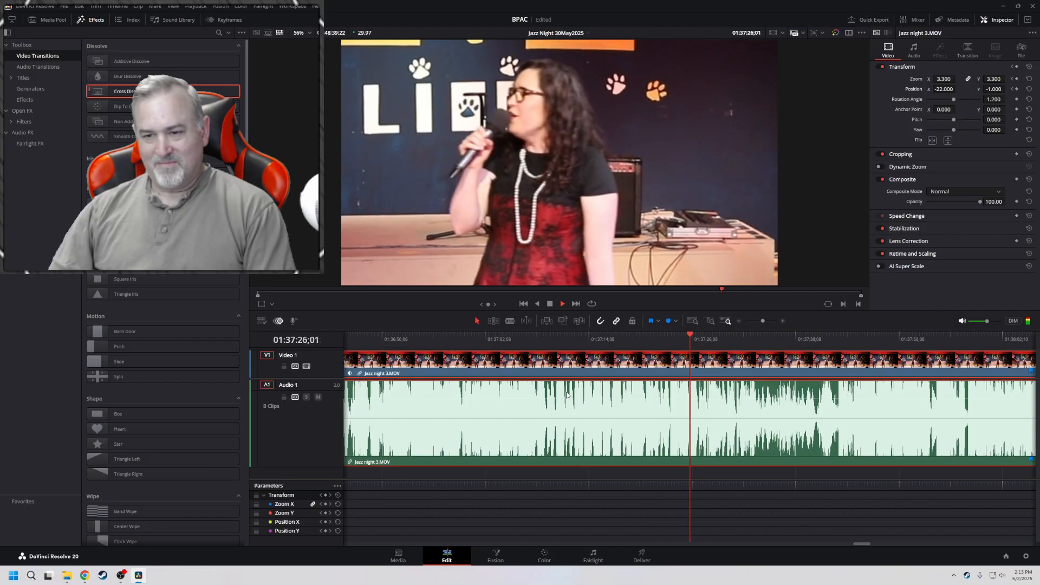
Hold the close-up with Zoom and Position keyframes at 01:37:27;19 and split the clip there
key("space")
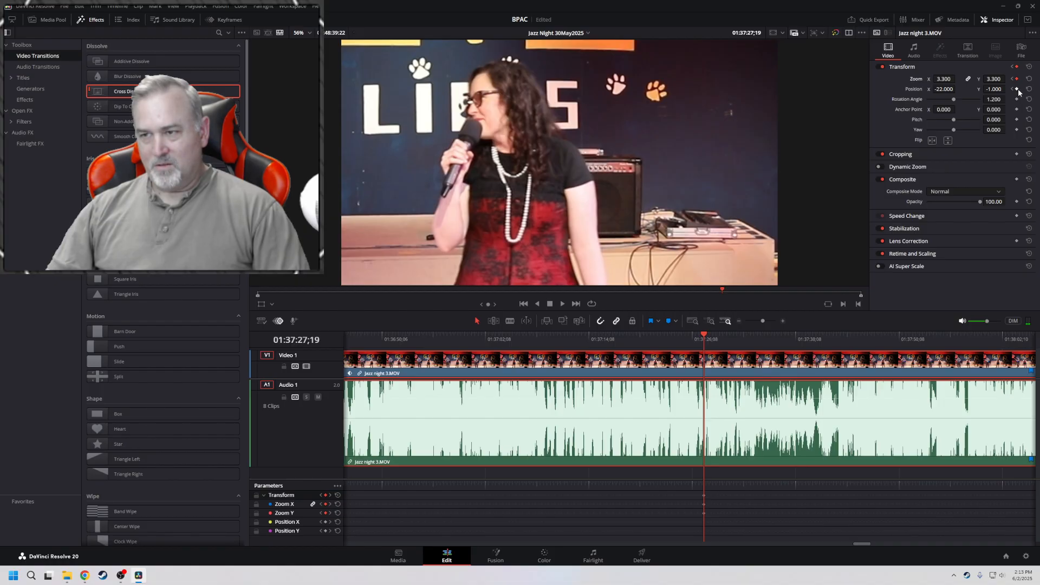
key("b")
left_click(705, 402)
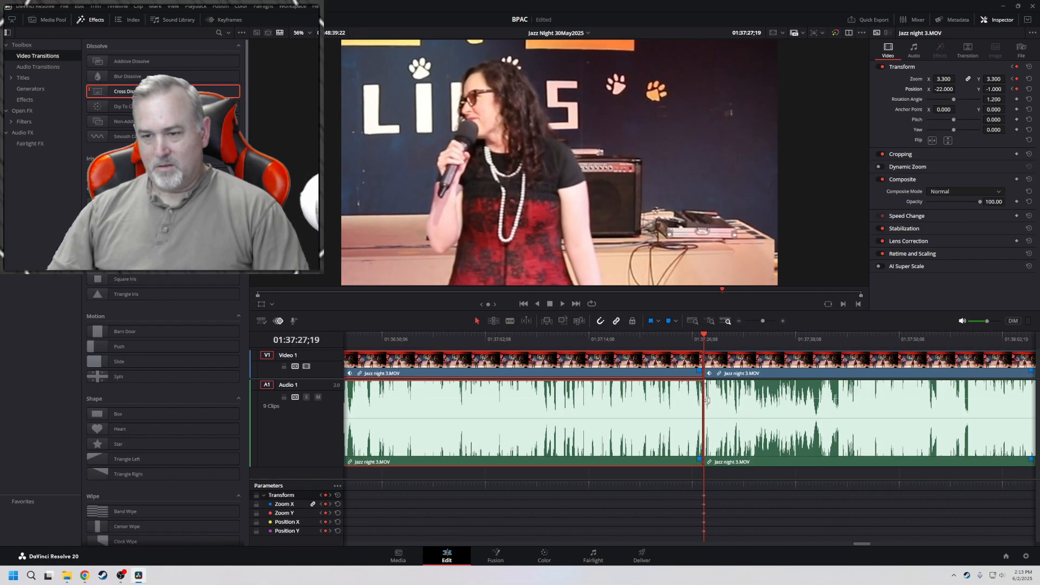
Add a Cross Dissolve at the 01:37:27 cut and keyframe the following clip with Zoom 1.610 and Position X 567 at 01:37:27;20
key("Right")
left_click(721, 367)
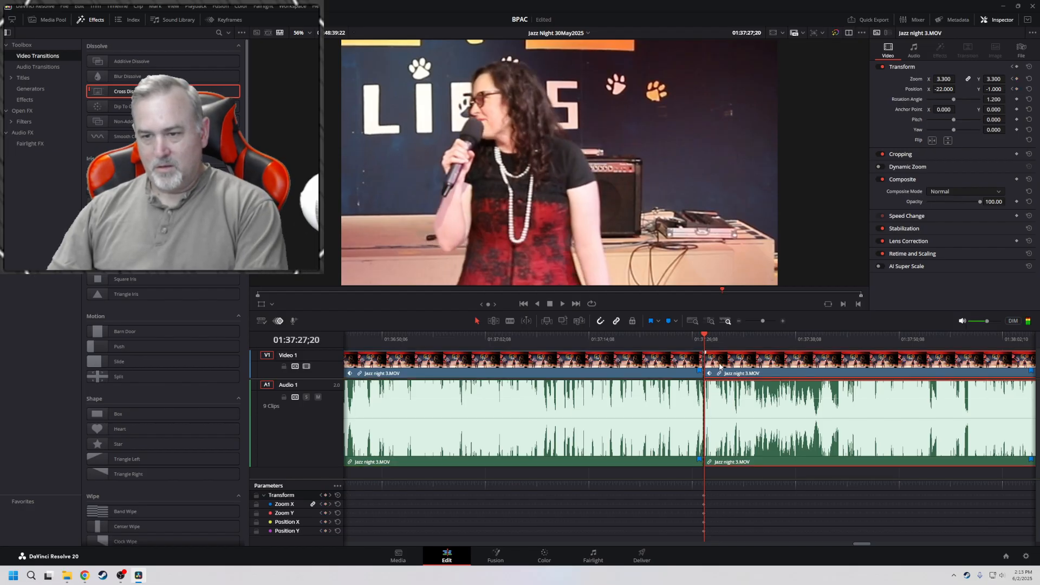
left_click_drag(152, 91, 704, 360)
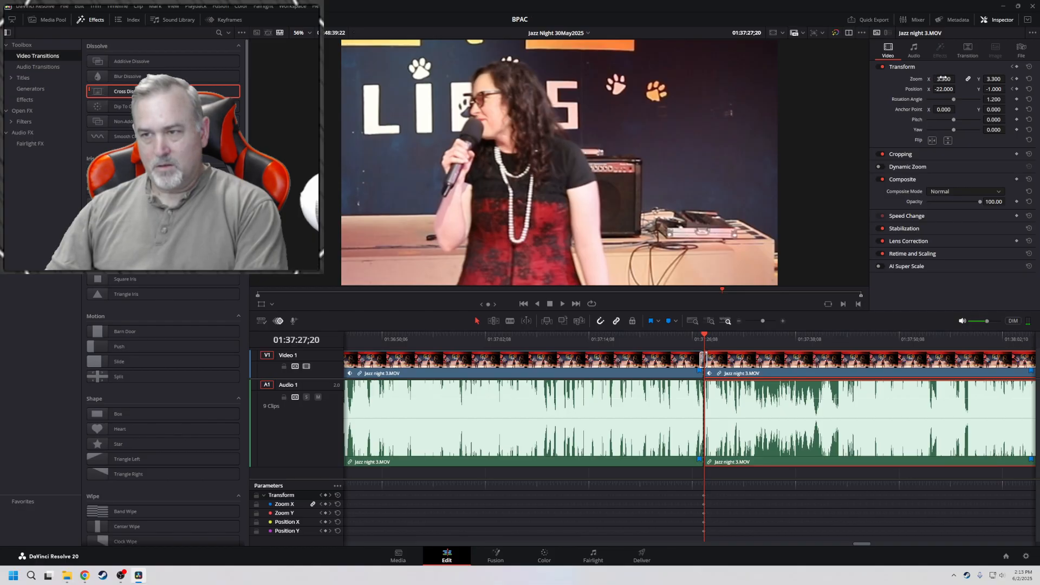
mouse_move(943, 79)
left_mouse_down()
mouse_move(852, 79)
mouse_move(1039, 89)
mouse_move(943, 88)
left_mouse_up()
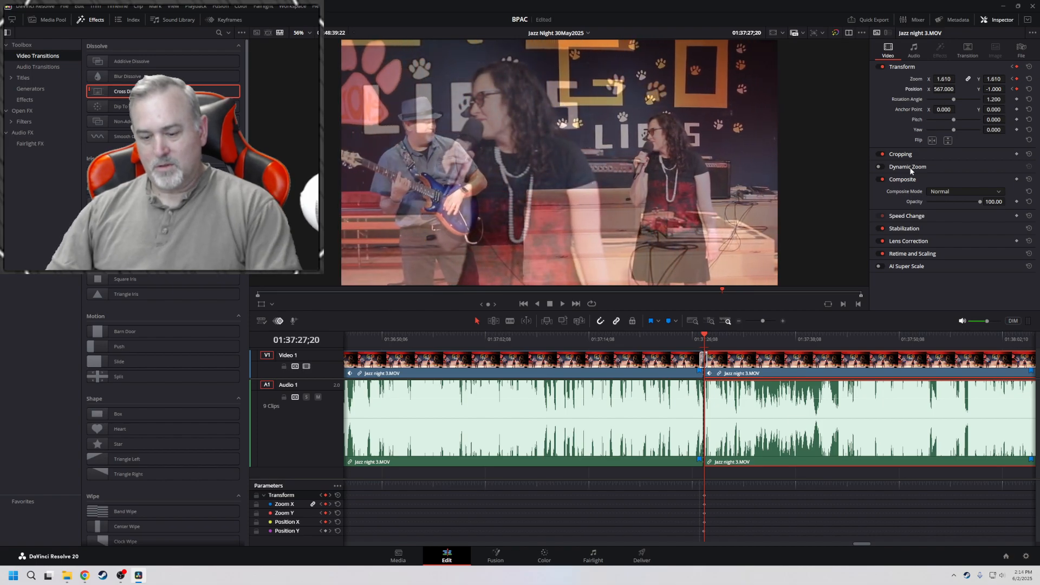
Play back the dissolve from the singer's close-up to the duo framing and watch to 01:37:46;16
key("space")
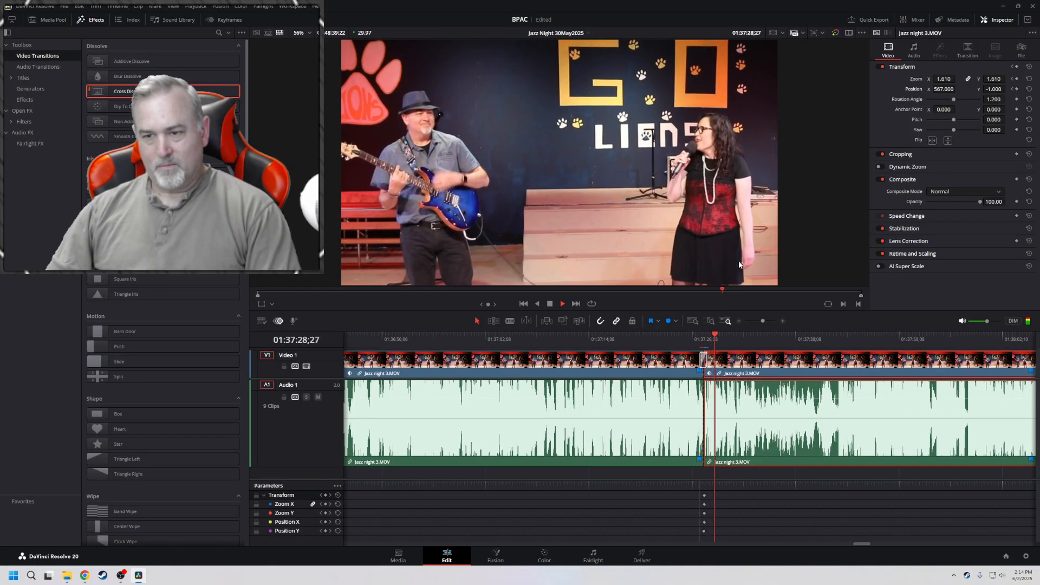
left_click(690, 337)
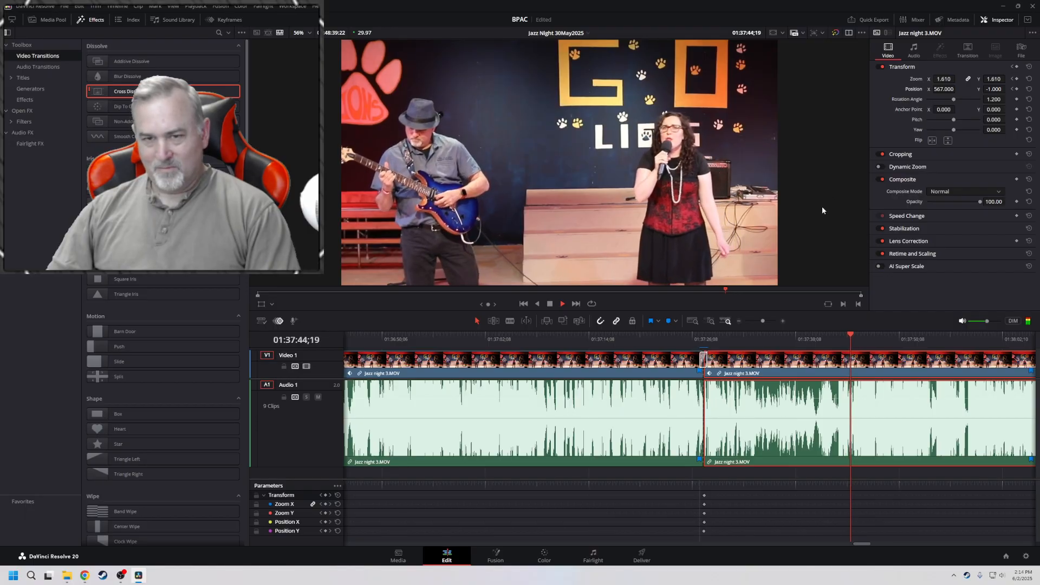
key("space")
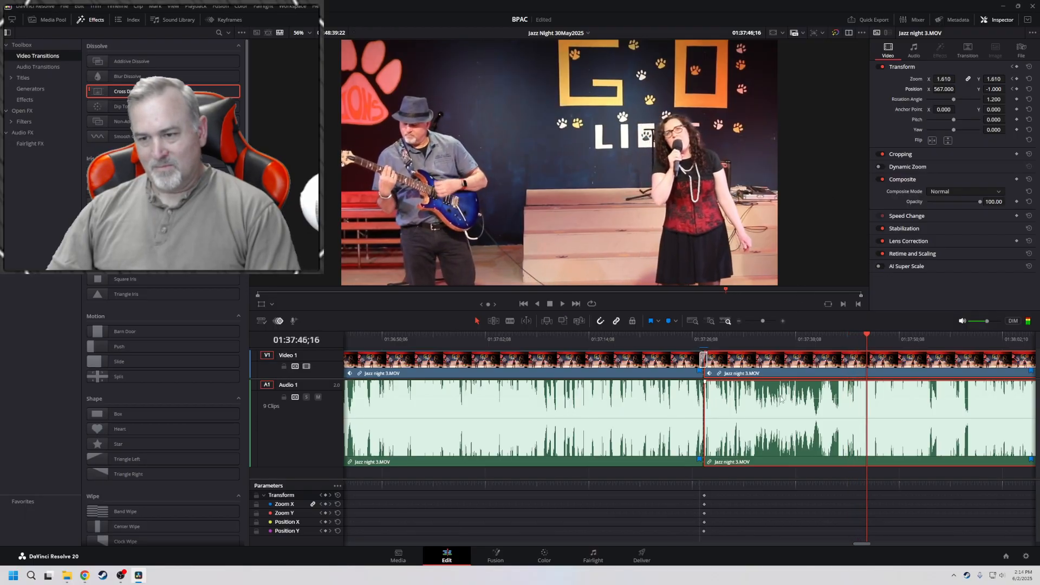
Return to the keyframe at 01:37:27;20, undo a trial zoom to 1.780, and set Position Y to 192
left_click(1012, 89)
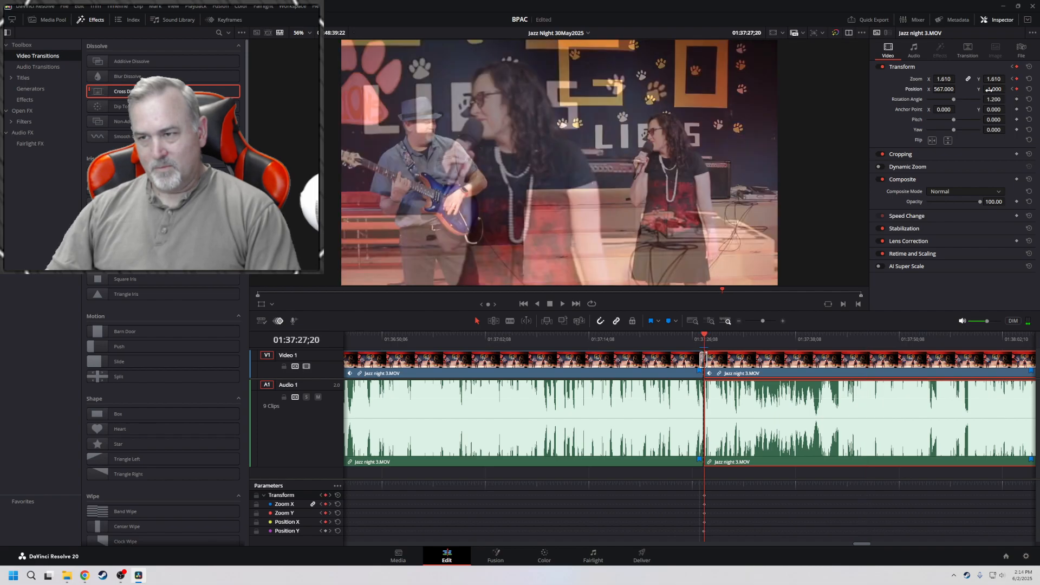
left_click_drag(996, 79, 1007, 79)
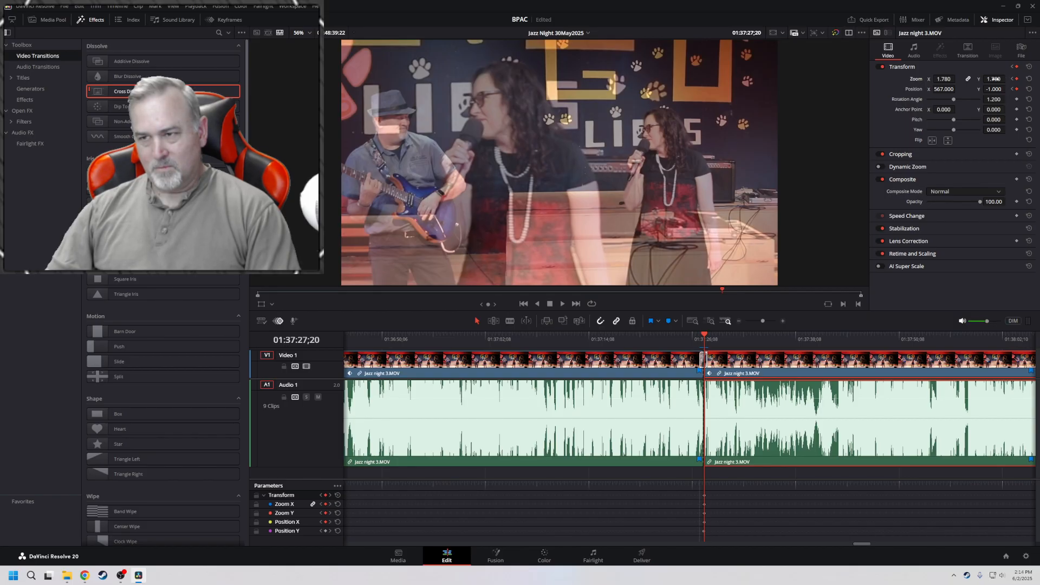
key("ctrl+z")
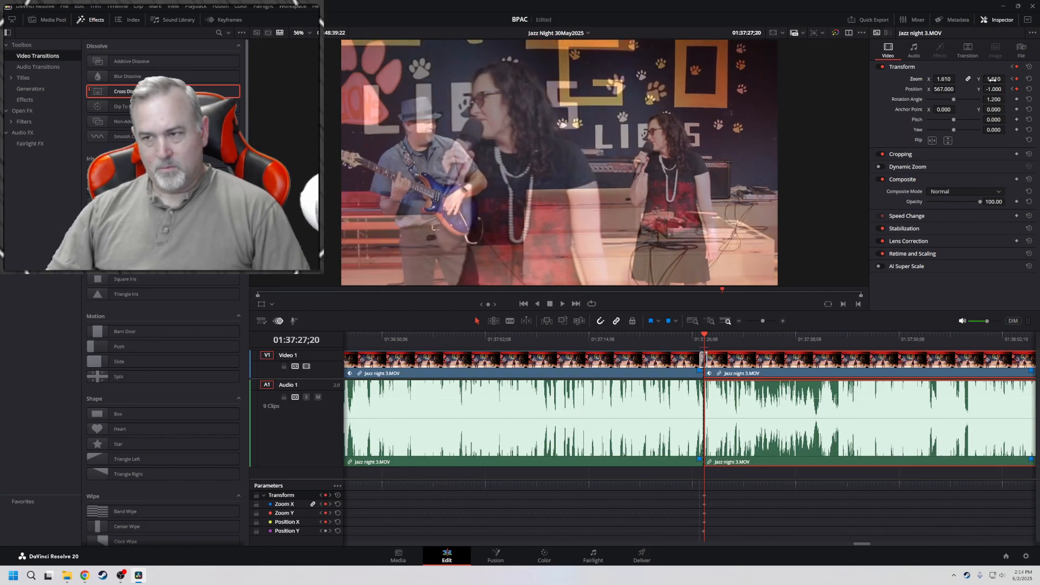
mouse_move(996, 89)
left_mouse_down()
mouse_move(1008, 89)
mouse_move(985, 88)
left_mouse_up()
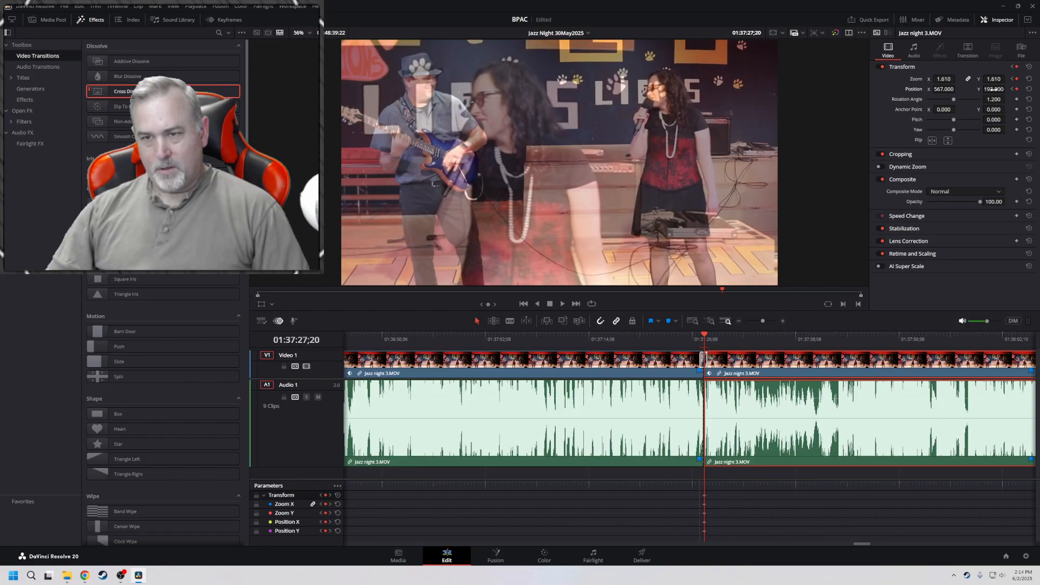
Hold the framing with keyframes at 01:38:31;26, and at 01:38:35;03 keyframe Zoom 1.270 with Position X 172 and Y 101
key("space")
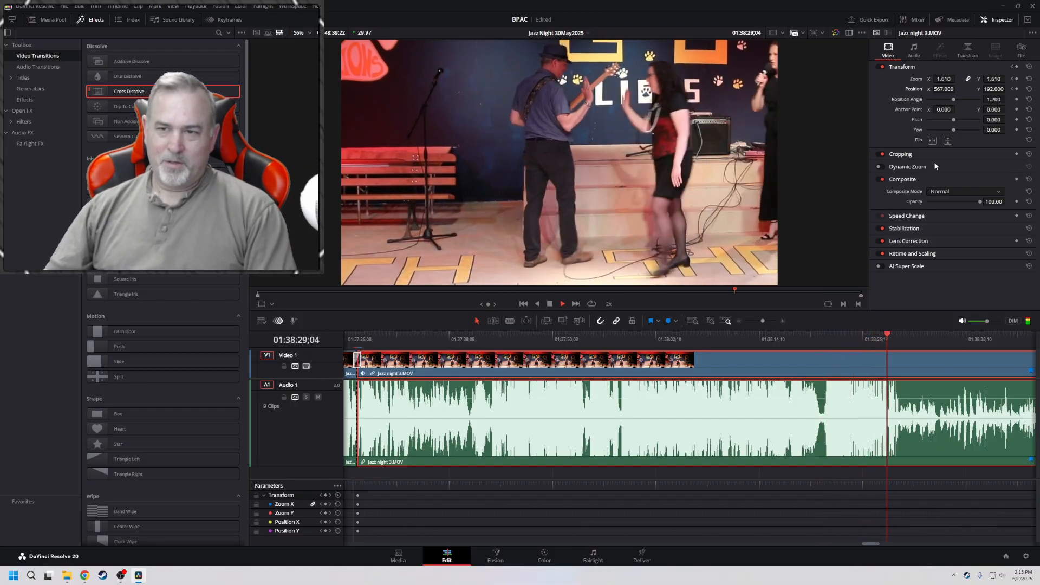
key("space")
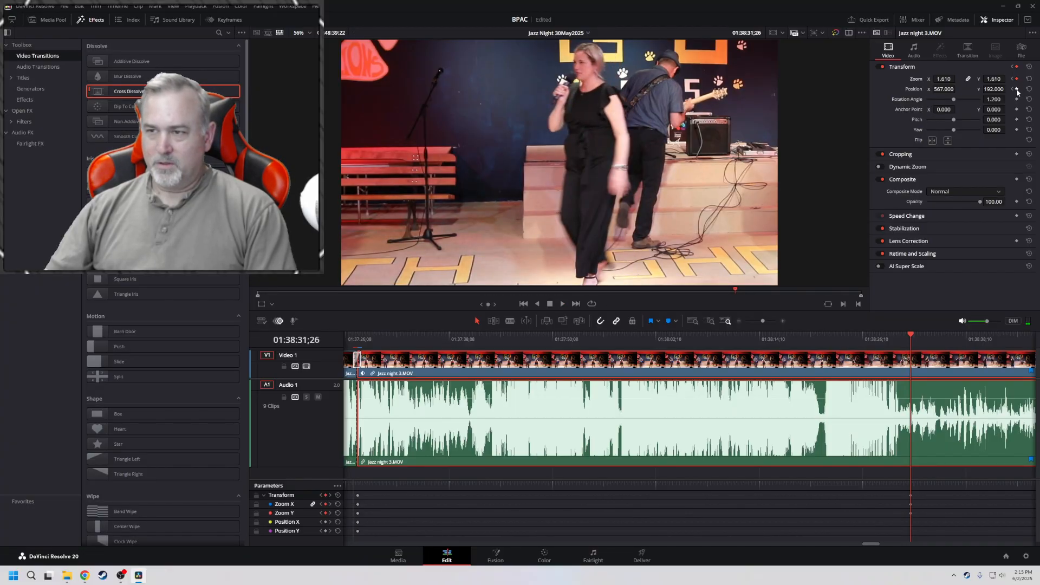
key("space")
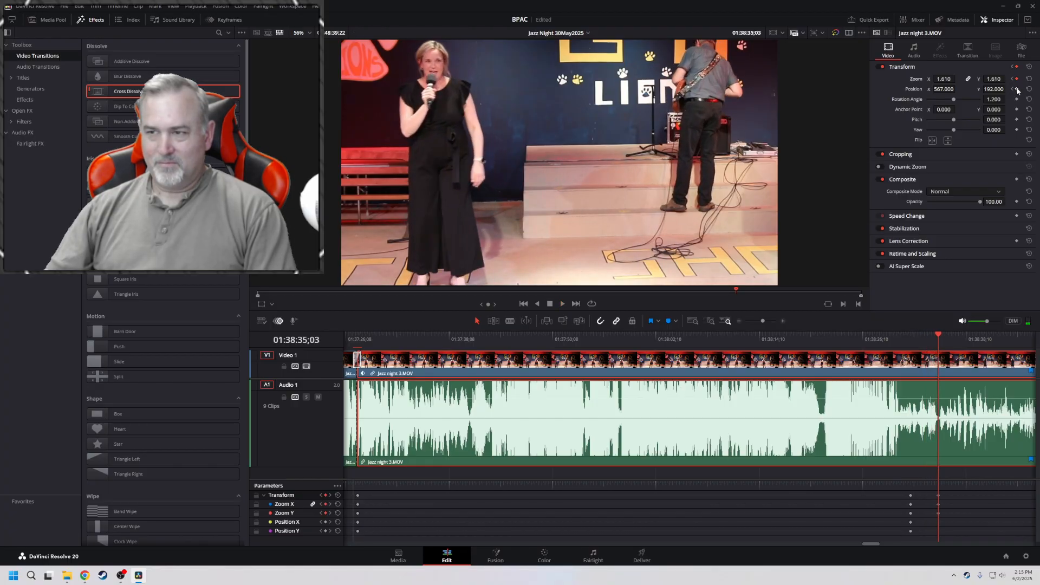
left_click_drag(948, 81, 986, 91)
Play back the zoom-out around 01:38:35 and continue in fast playback until the next singer walks on stage
key("space")
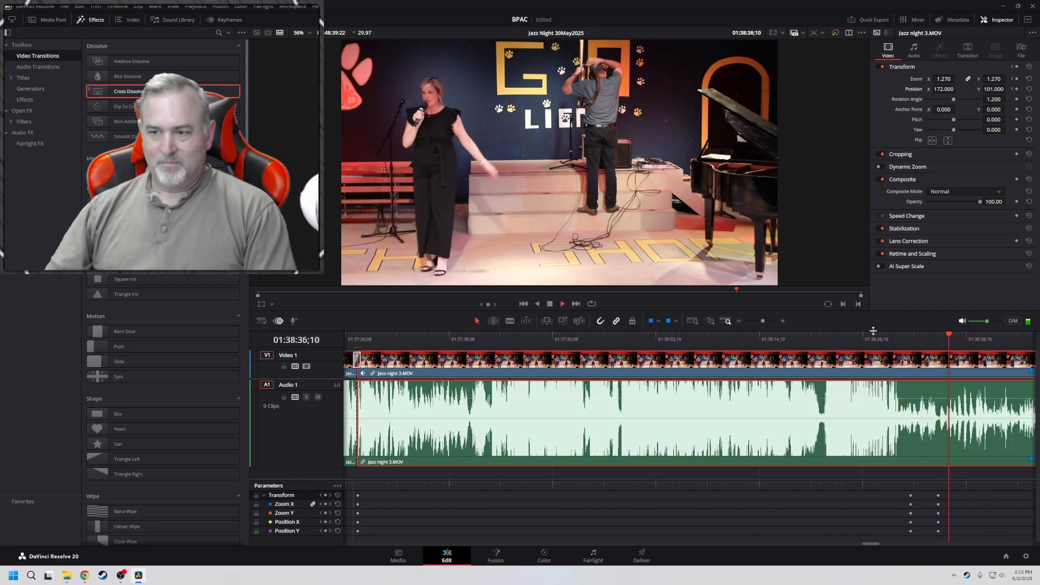
left_click(891, 338)
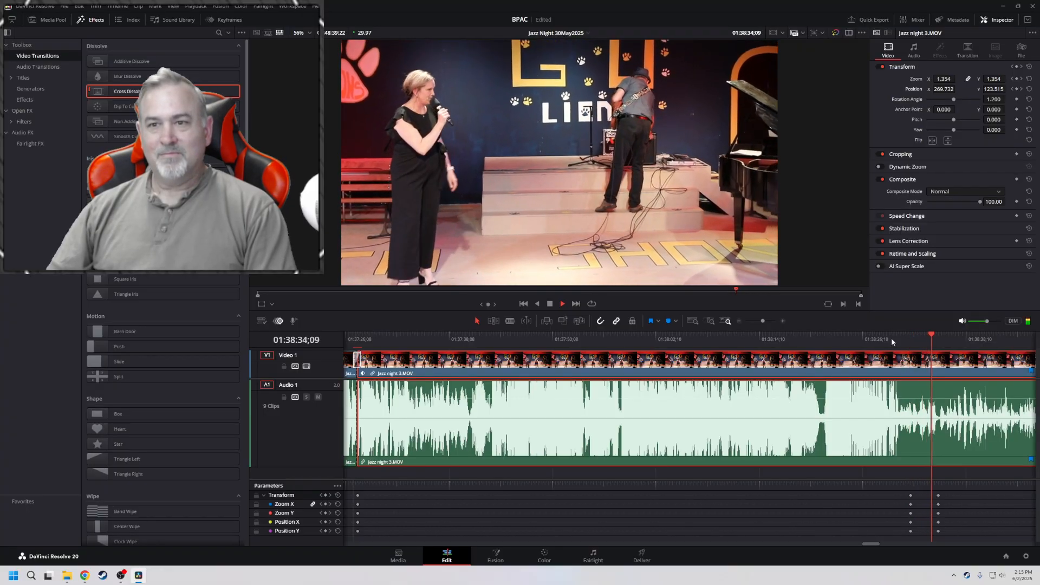
key("l")
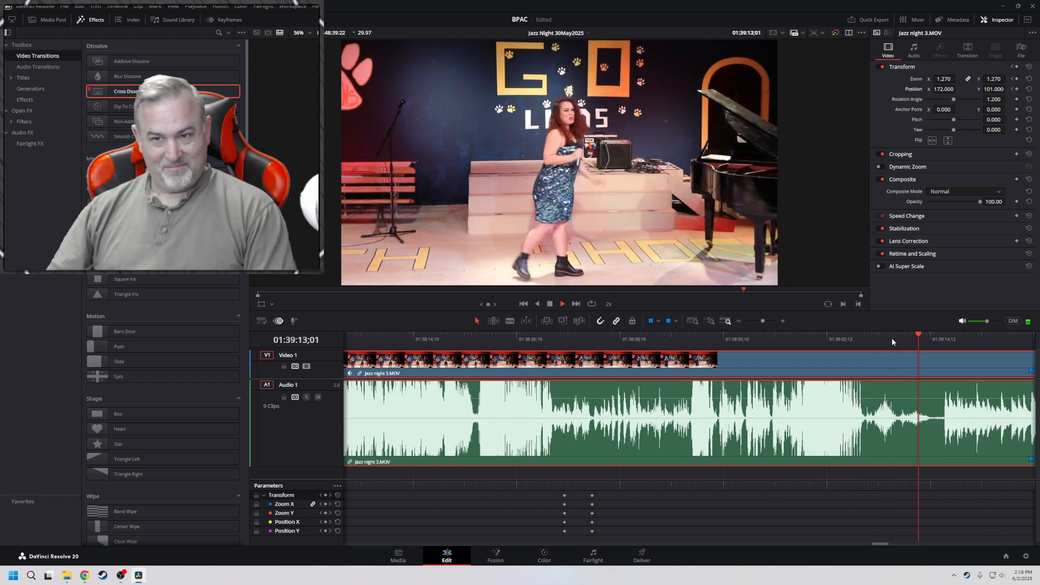
Hold the framing with keyframes at 01:39:15;13, keyframe Zoom 2.220 with Position Y 138 at about 01:39:21, and play back the push-in
key("space")
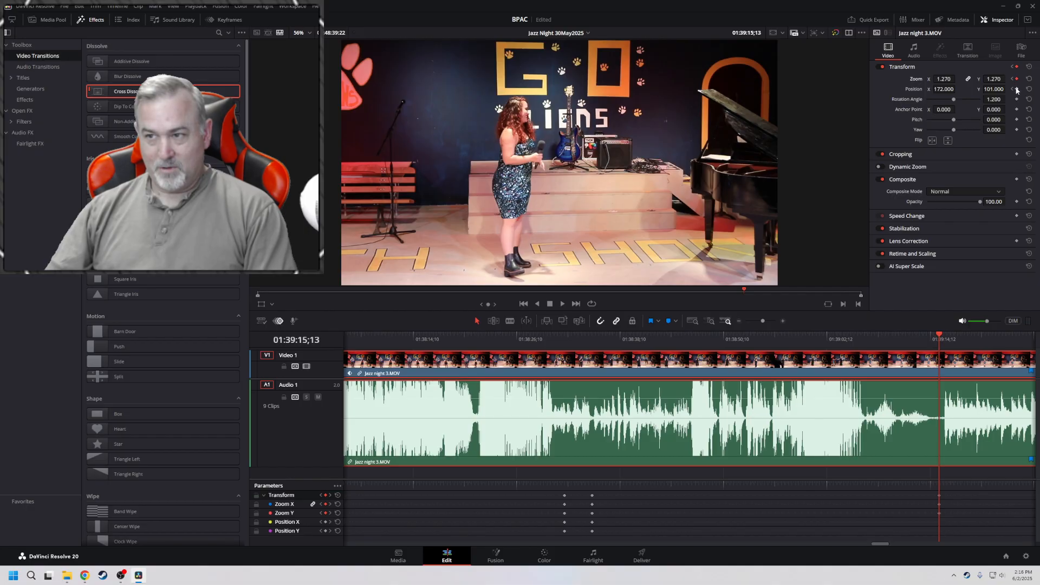
key("space")
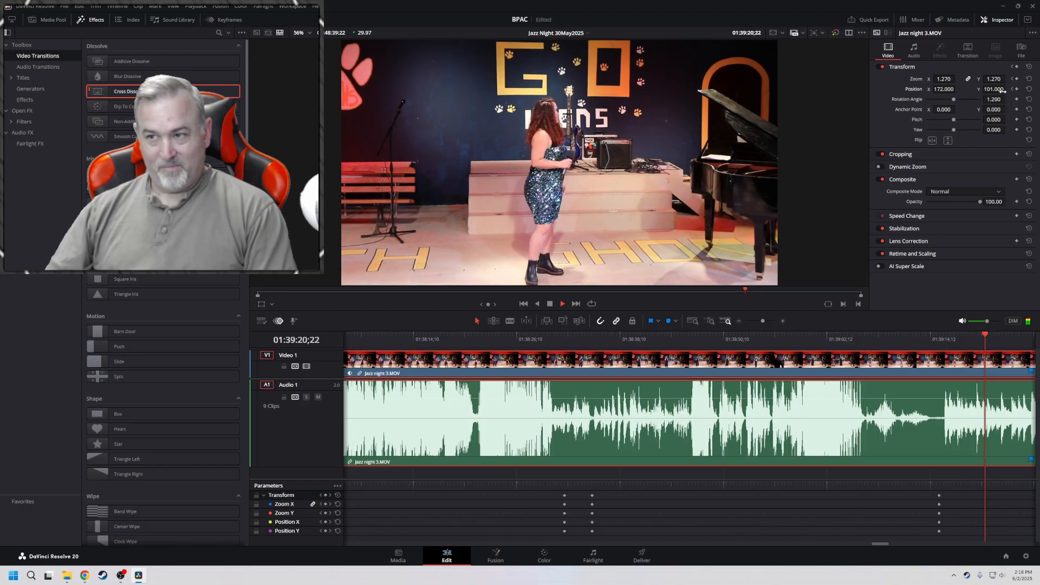
mouse_move(994, 80)
left_mouse_down()
mouse_move(1008, 79)
mouse_move(998, 89)
mouse_move(1008, 89)
left_mouse_up()
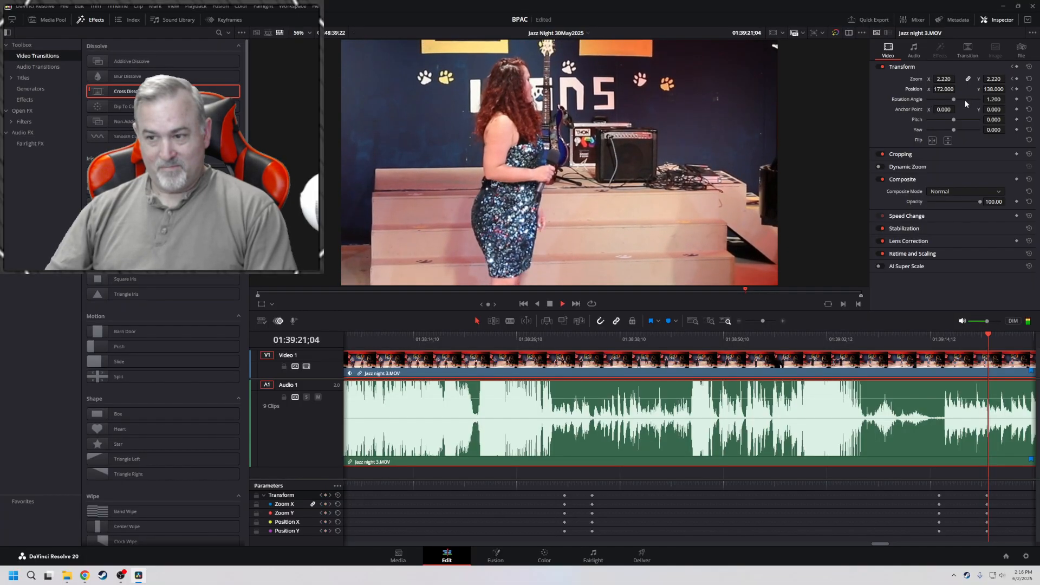
left_click(922, 337)
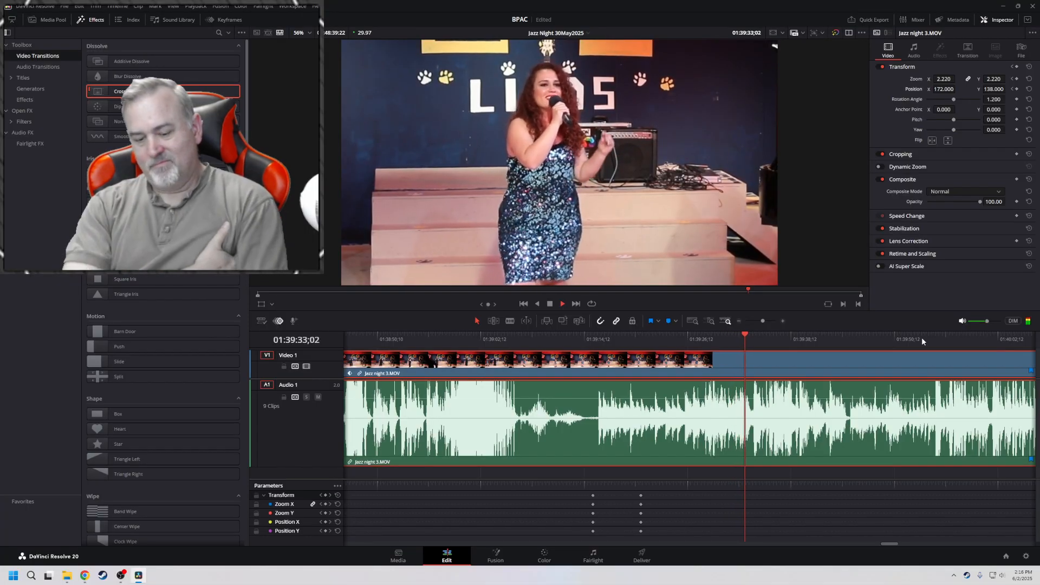
Continue in fast playback through the singer's performance and hold the framing with Zoom and Position keyframes at 01:41:09;00
key("l")
key("l")
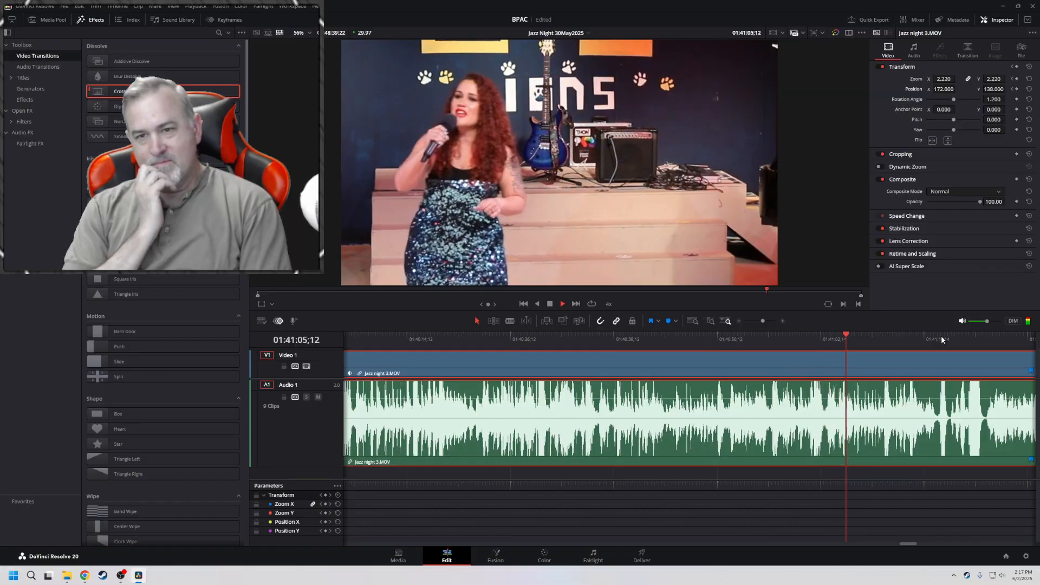
key("space")
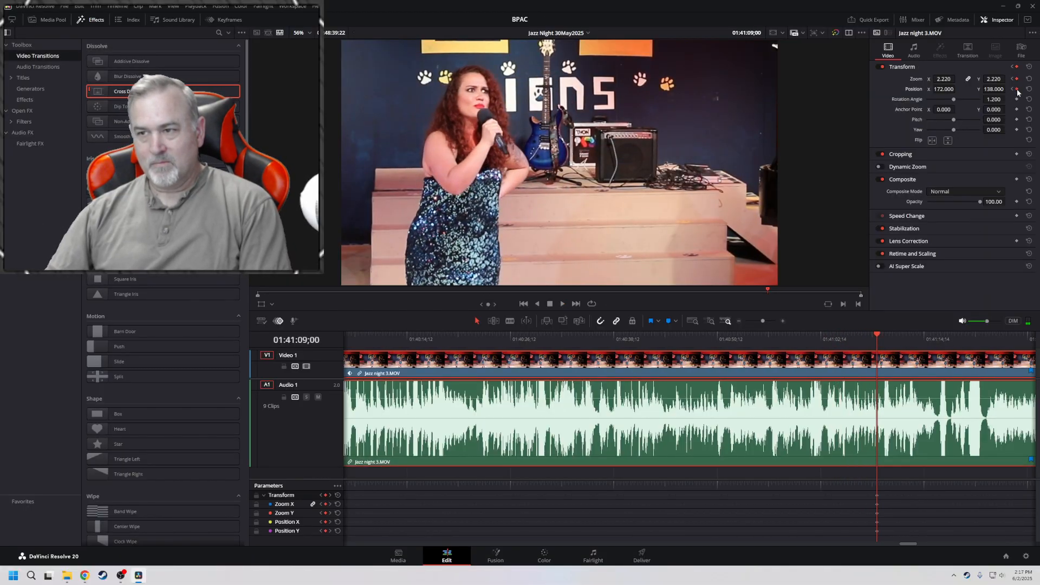
At 01:41:16;28, keyframe Zoom 1.450 with Position Y 219, and play back the zoom-out
key("l")
key("l")
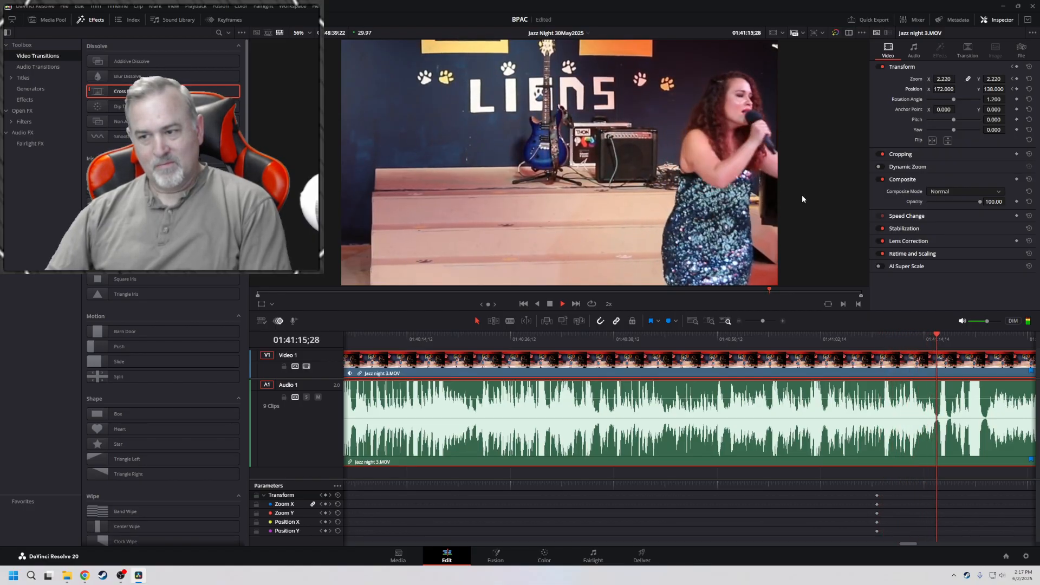
key("k")
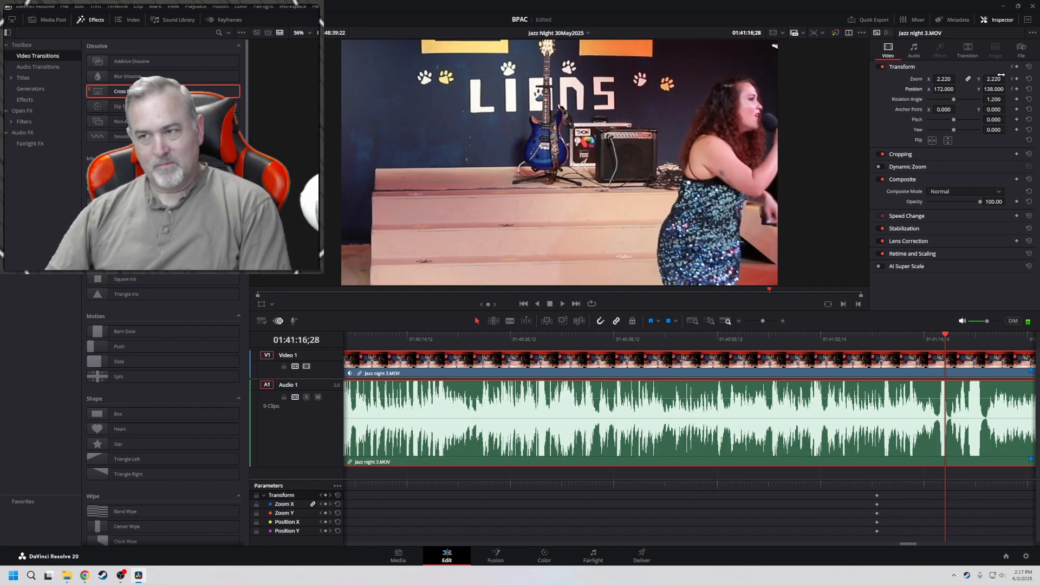
mouse_move(995, 79)
left_mouse_down()
mouse_move(973, 79)
mouse_move(1012, 89)
mouse_move(975, 82)
mouse_move(992, 82)
mouse_move(993, 92)
left_mouse_up()
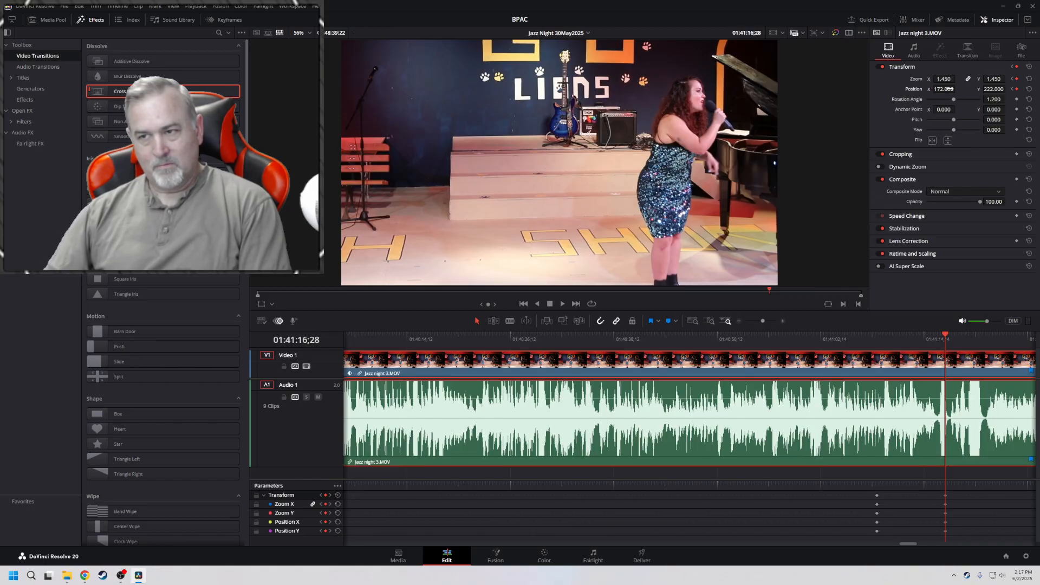
left_click_drag(992, 88, 1008, 89)
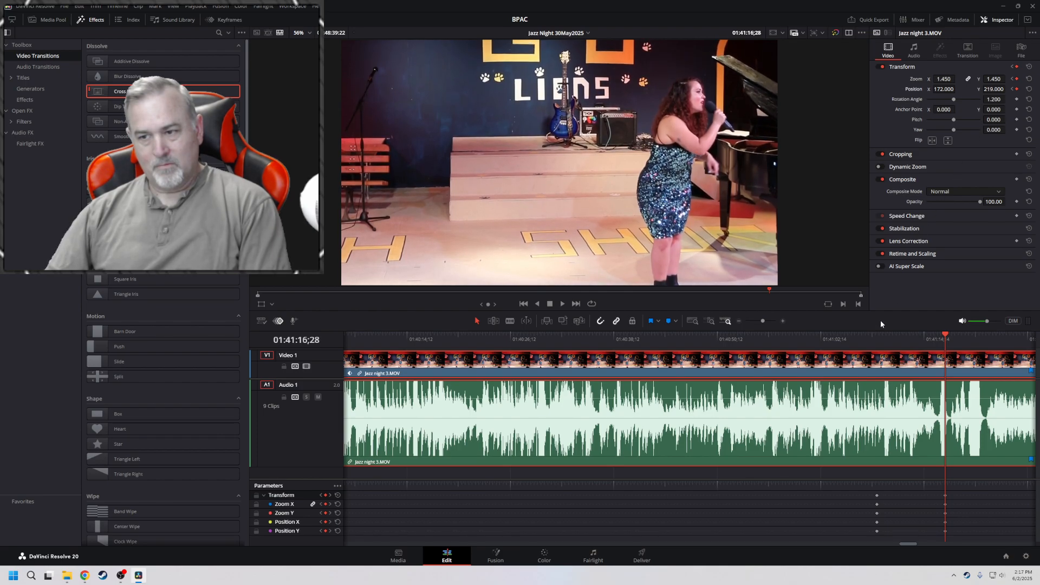
left_click(863, 335)
key("space")
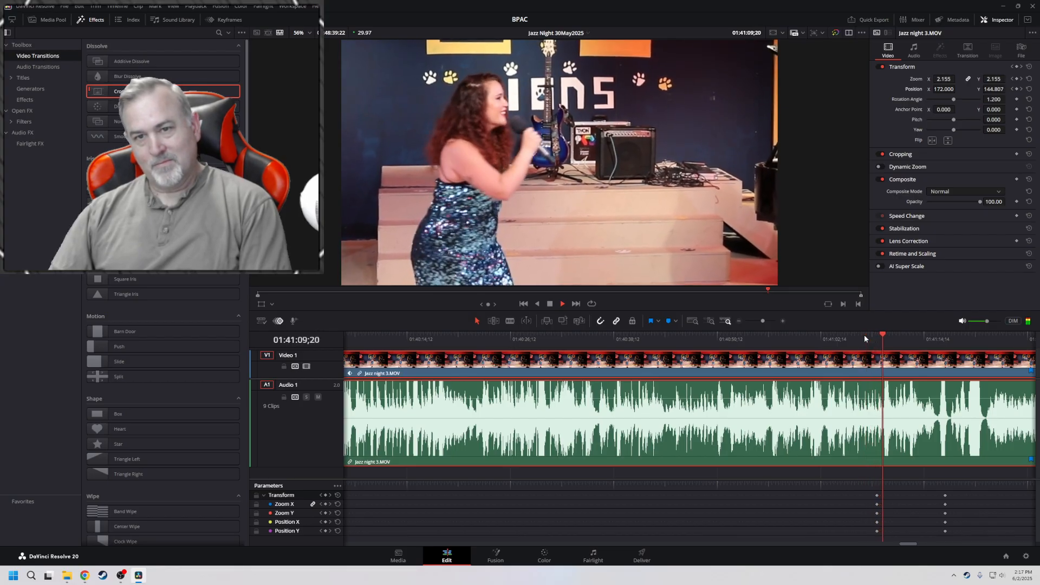
Hold the framing with keyframes at 01:42:04;22, keyframe Zoom 3.050 with Position X 948 and Y -46 at 01:42:09;21, and play back the push-in
key("l")
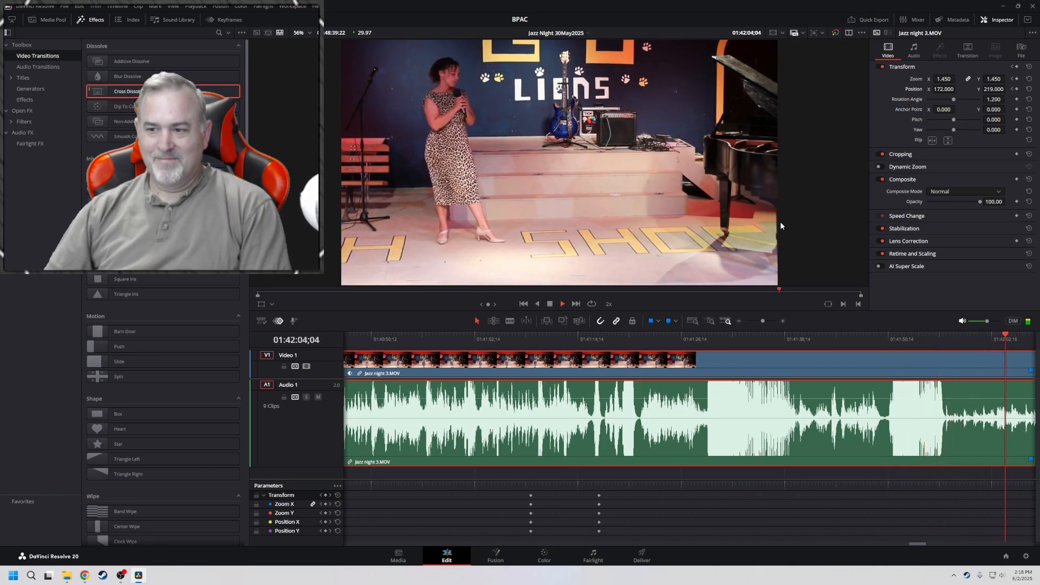
key("space")
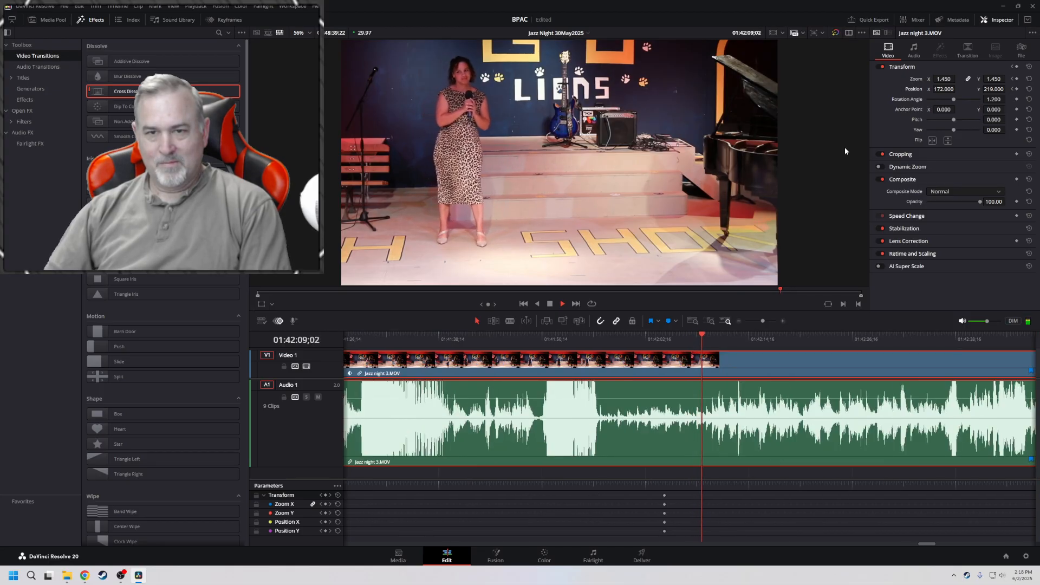
key("space")
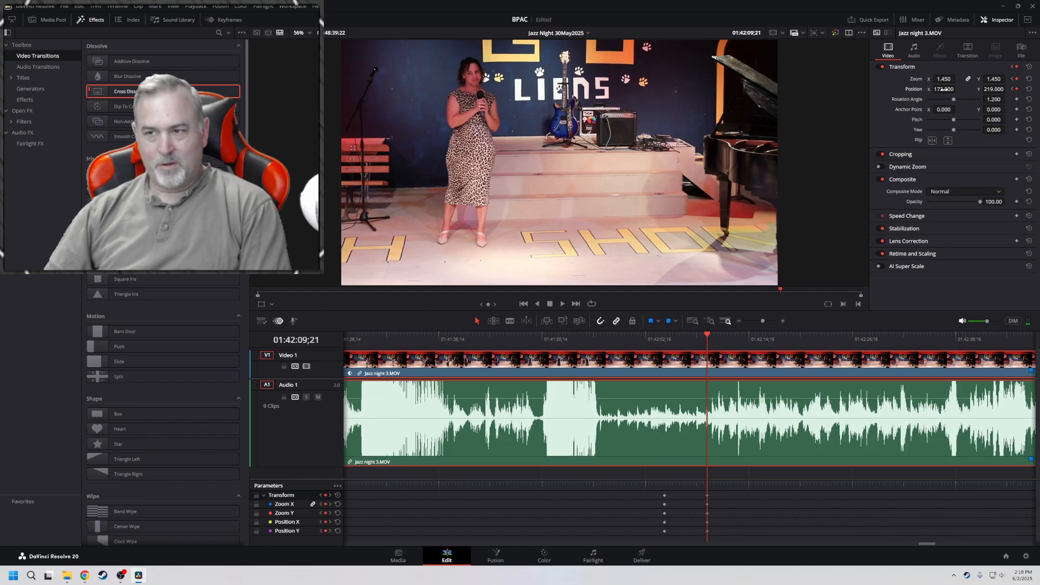
mouse_move(944, 79)
left_mouse_down()
mouse_move(1031, 79)
mouse_move(904, 90)
mouse_move(1039, 89)
mouse_move(941, 90)
left_mouse_up()
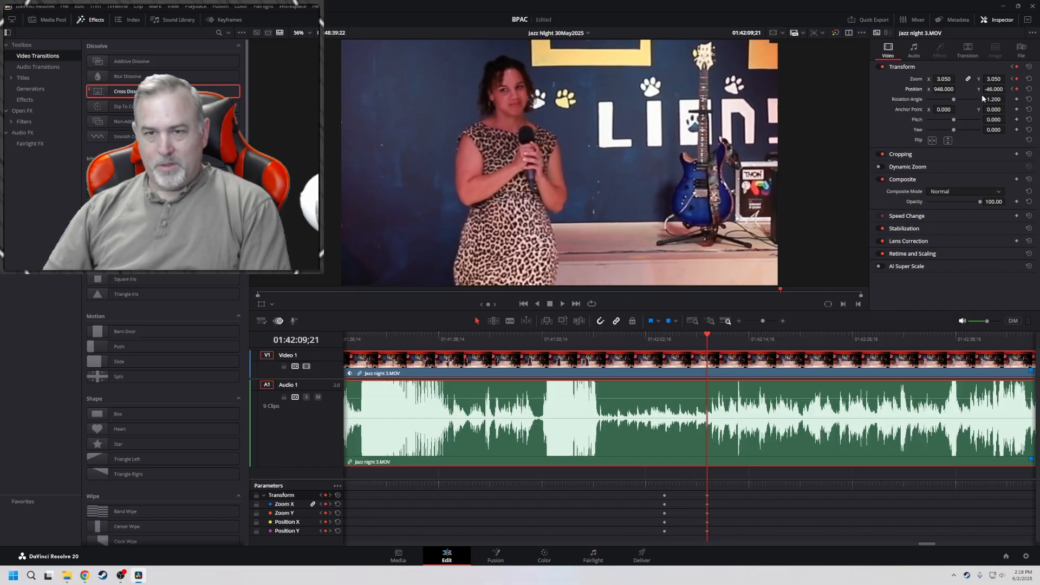
key("space")
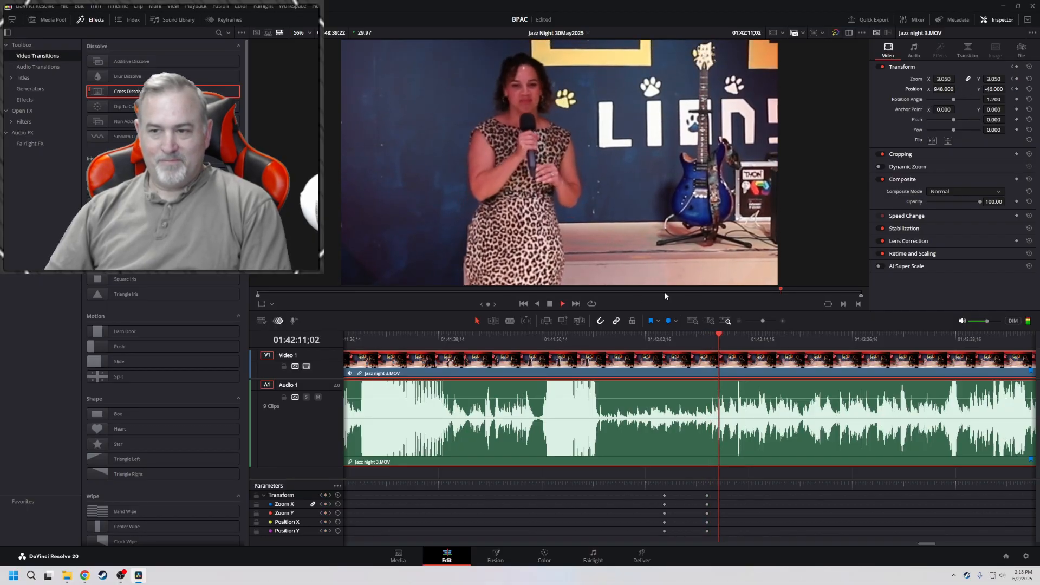
left_click(621, 336)
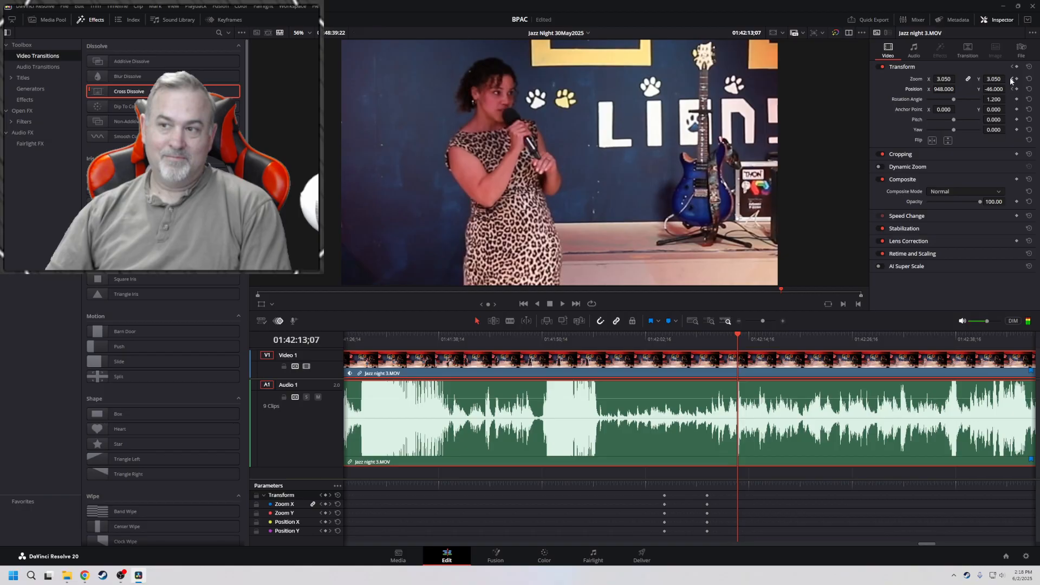
Apply Ease In to the keyframes at 01:42:09;21 and Ease Out to those at 01:42:04;22, and play back the eased push-in
left_click(1011, 79)
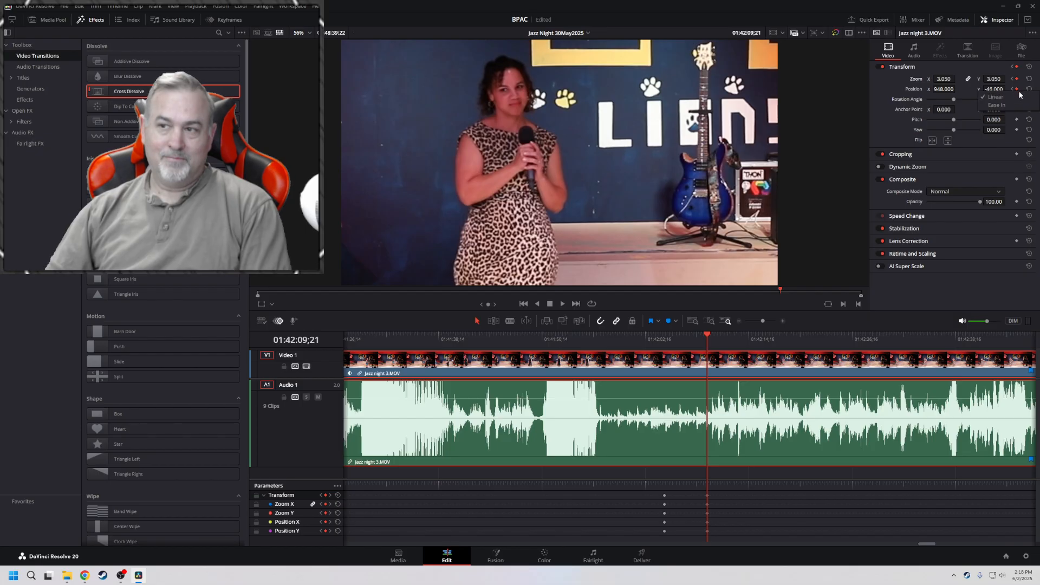
left_click(1013, 89)
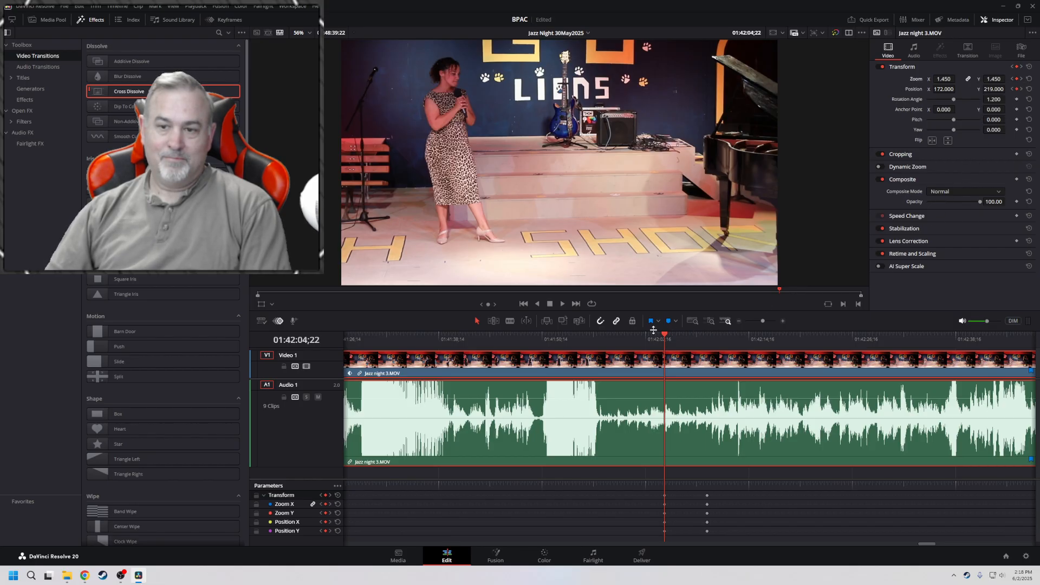
left_click(630, 340)
key("space")
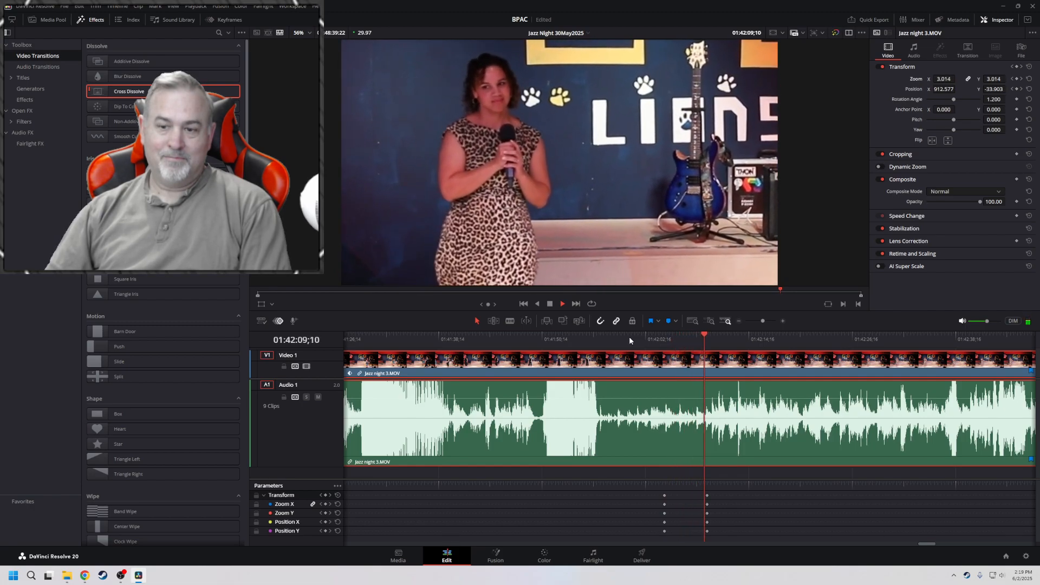
Go back to the keyframe at 01:37:27;20, advance to the following keyframe, and review the zoom-out around 01:38:35 in fast playback
left_click_drag(601, 335, 811, 349)
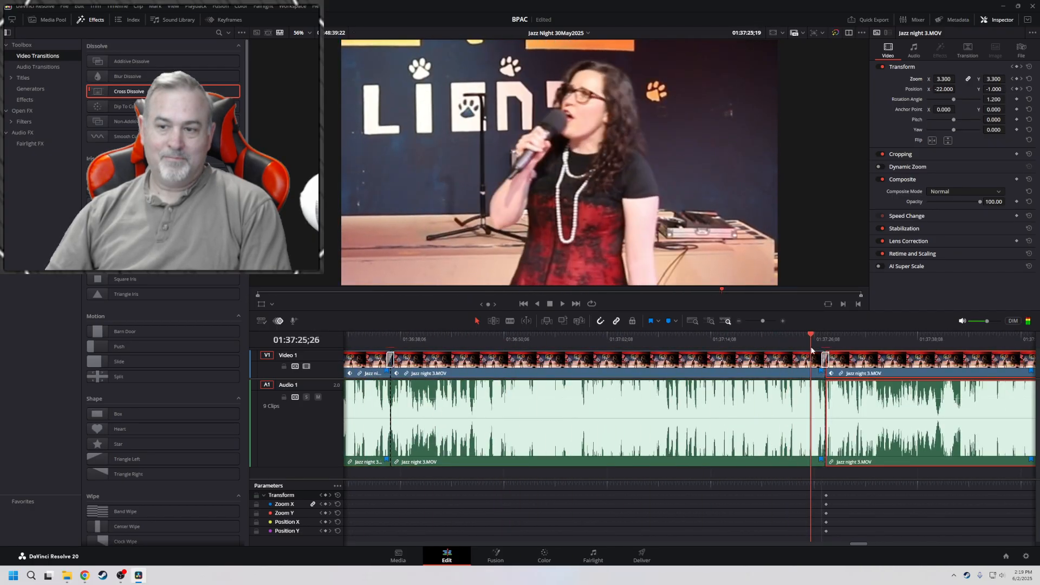
left_click(1022, 90)
left_click(1021, 90)
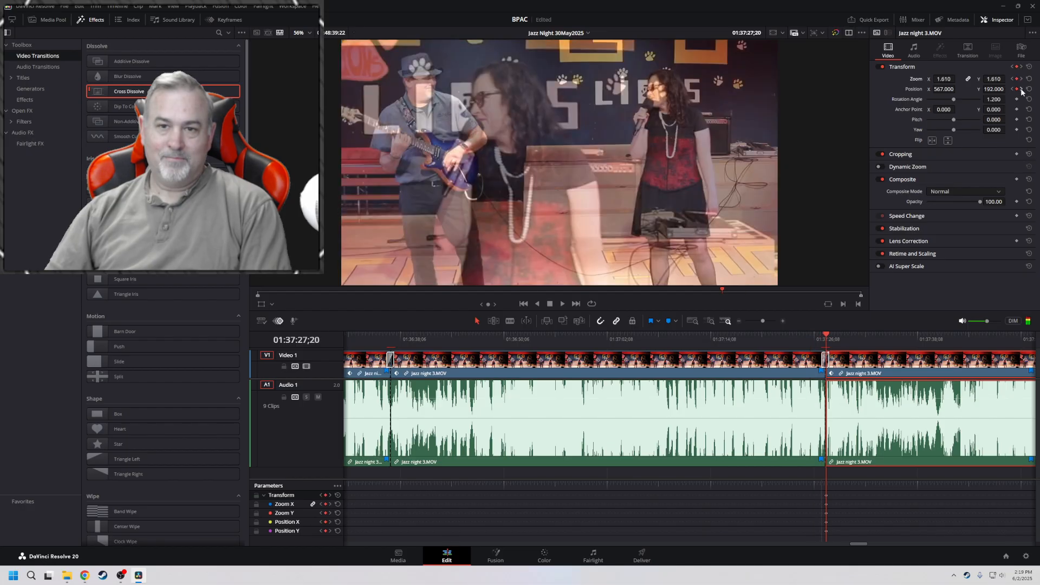
key("space")
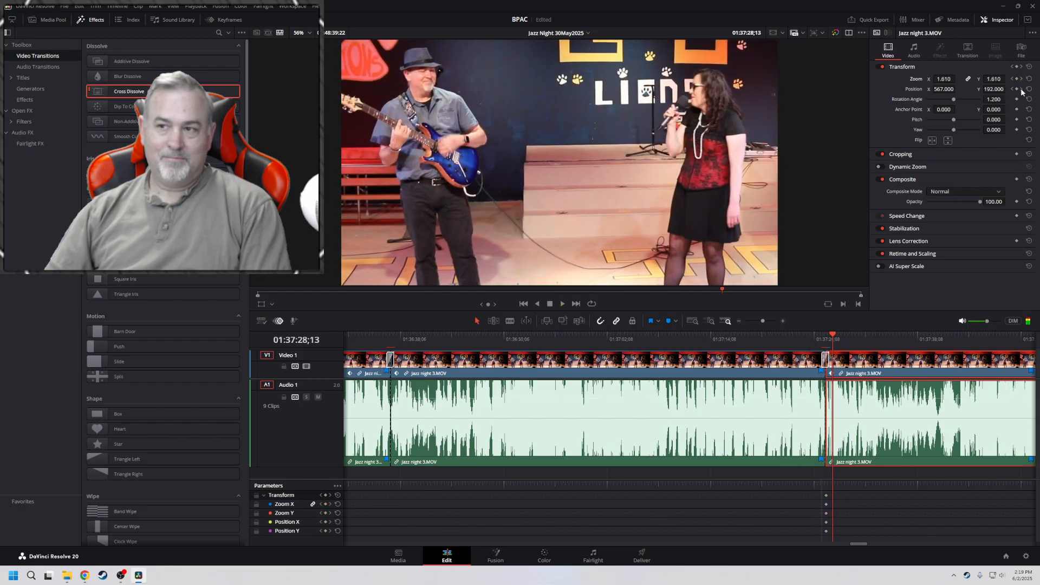
left_click(1021, 90)
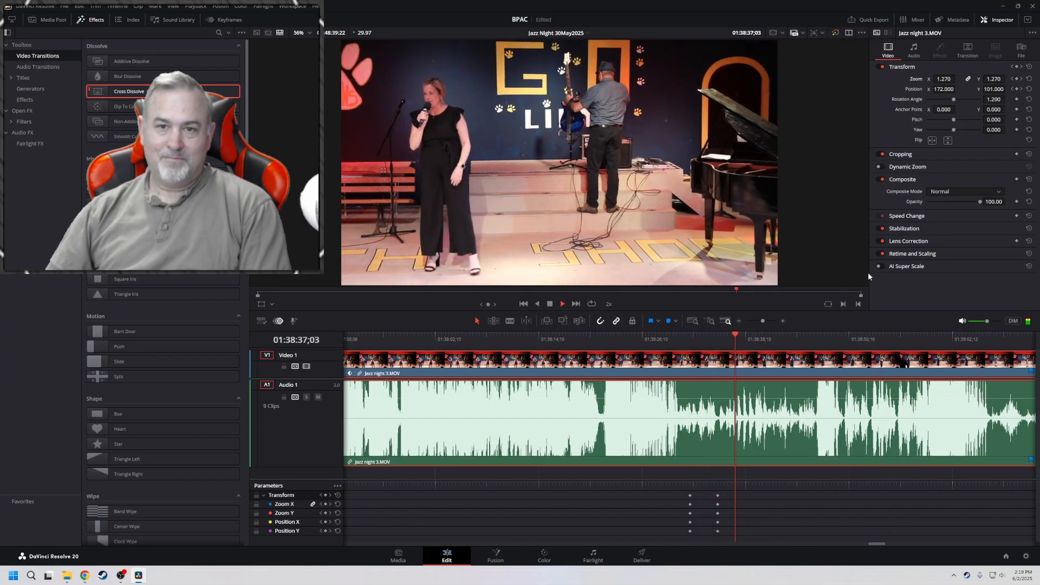
key("l")
key("l")
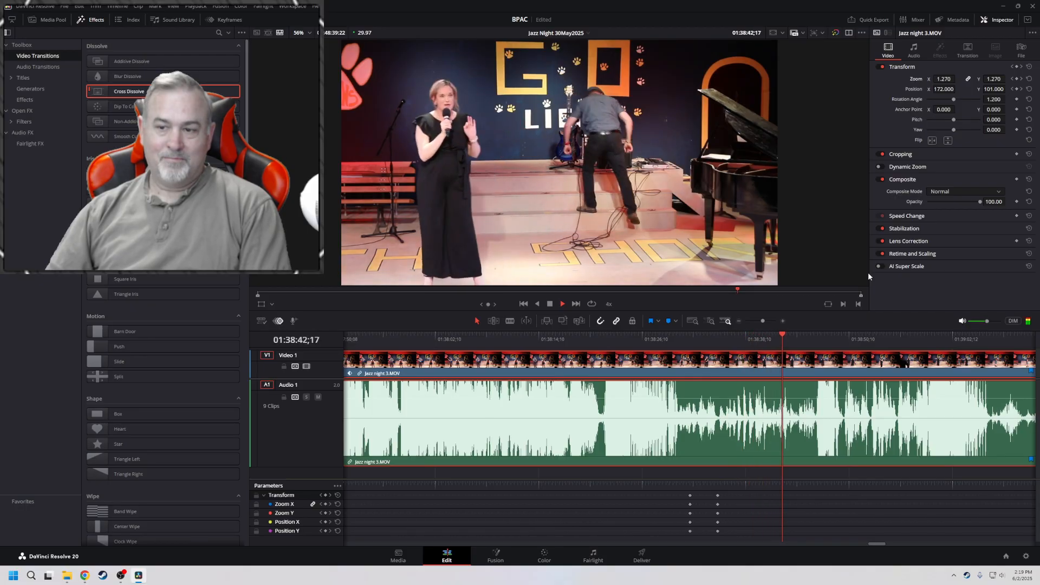
Jump ahead through the keyframes and review the push-in from 01:39:15;13 and the zoom-out from 01:41:09;00
left_click(1020, 90)
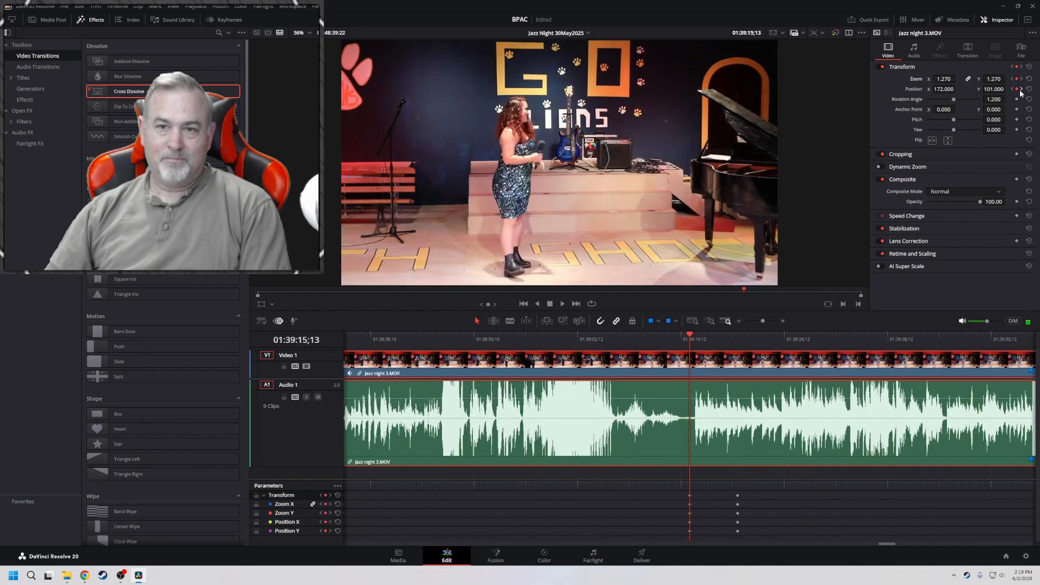
key("space")
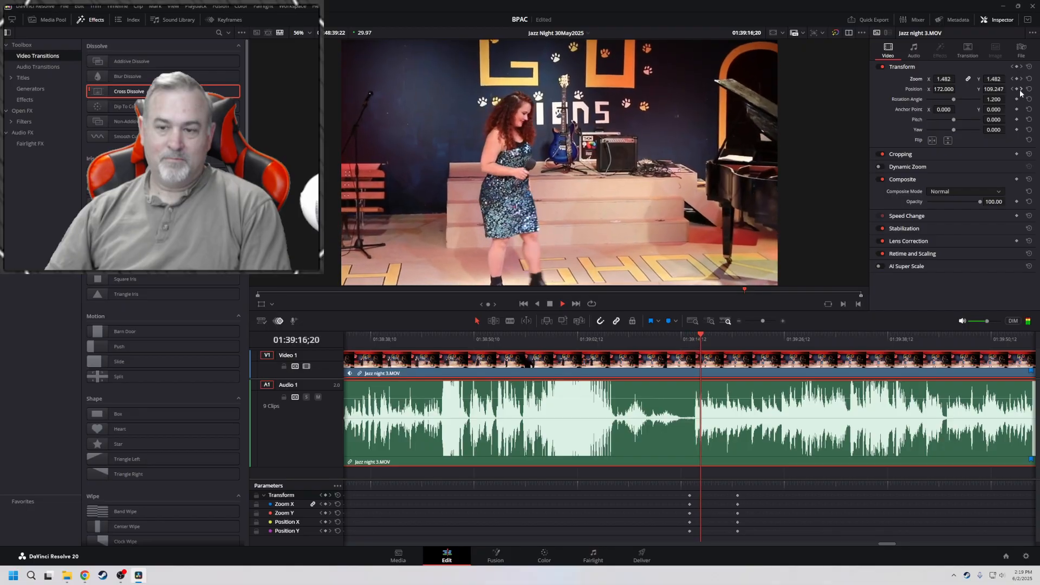
key("l")
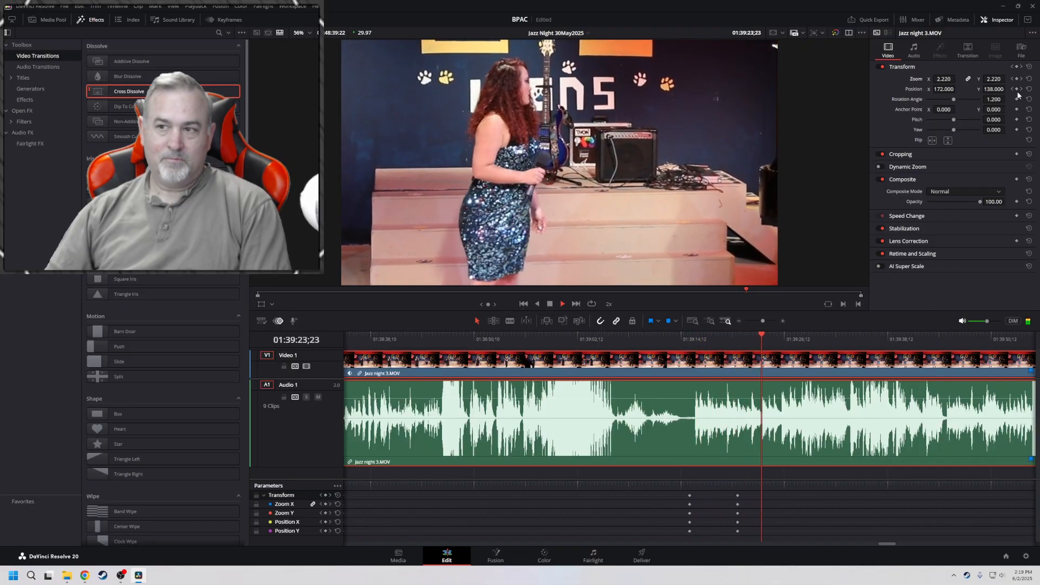
left_click(1021, 89)
key("space")
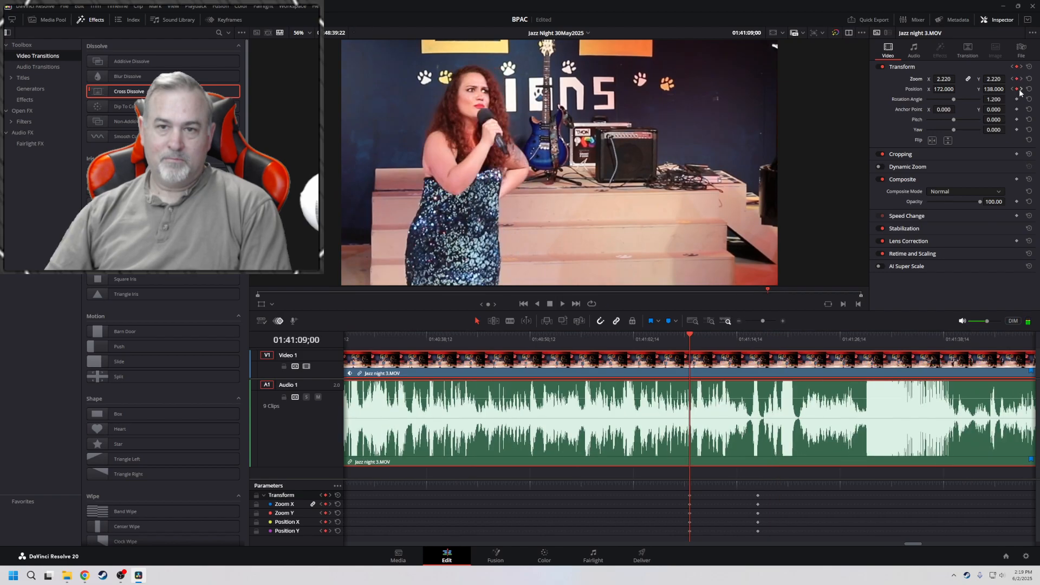
key("l")
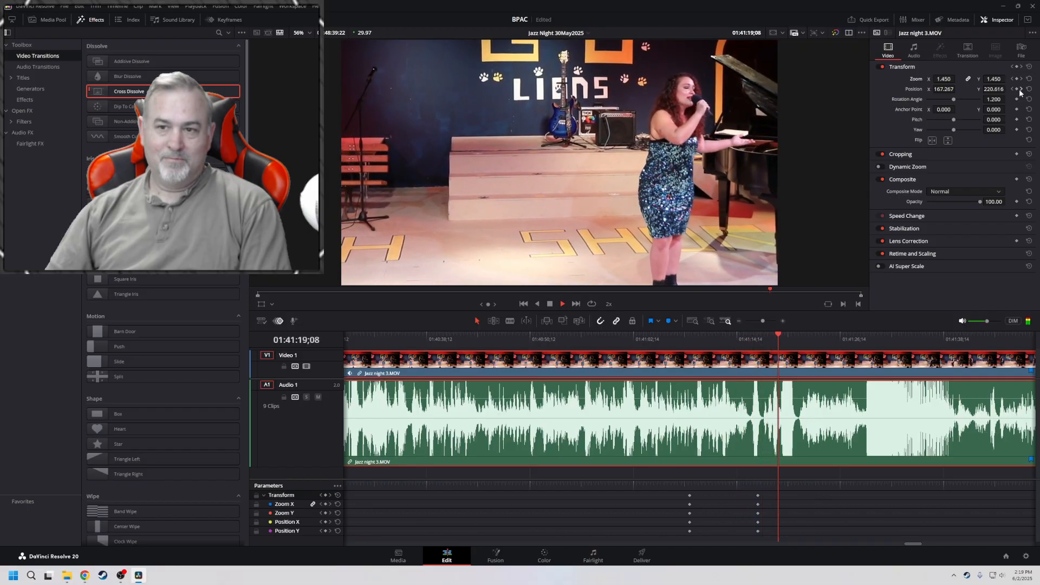
key("l")
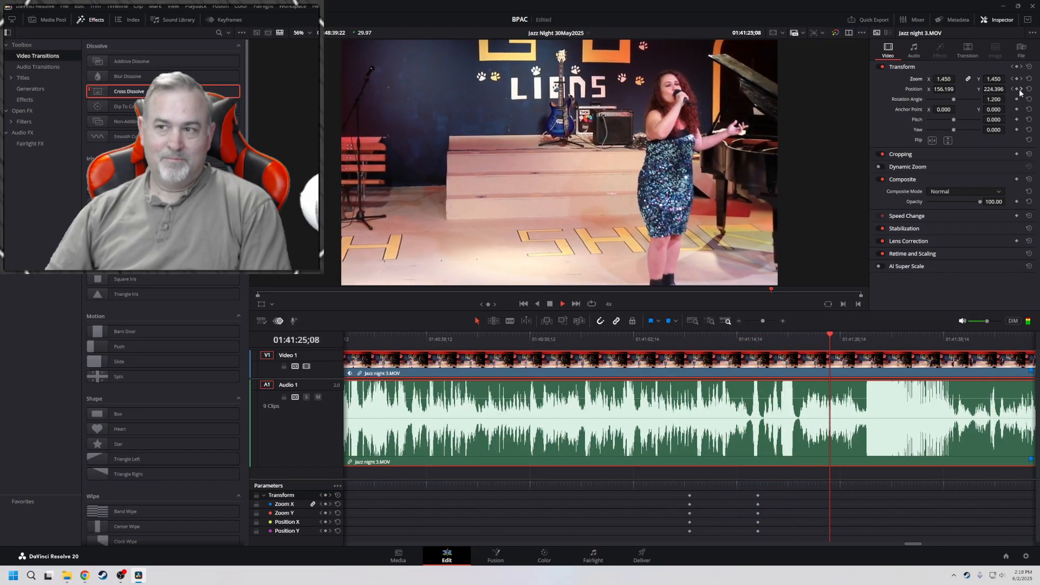
Inspect the framing between the keyframe at 01:42:04;22 and 01:41:57;23, and play back the push-in on the performer in the leopard-print dress
left_click(1021, 89)
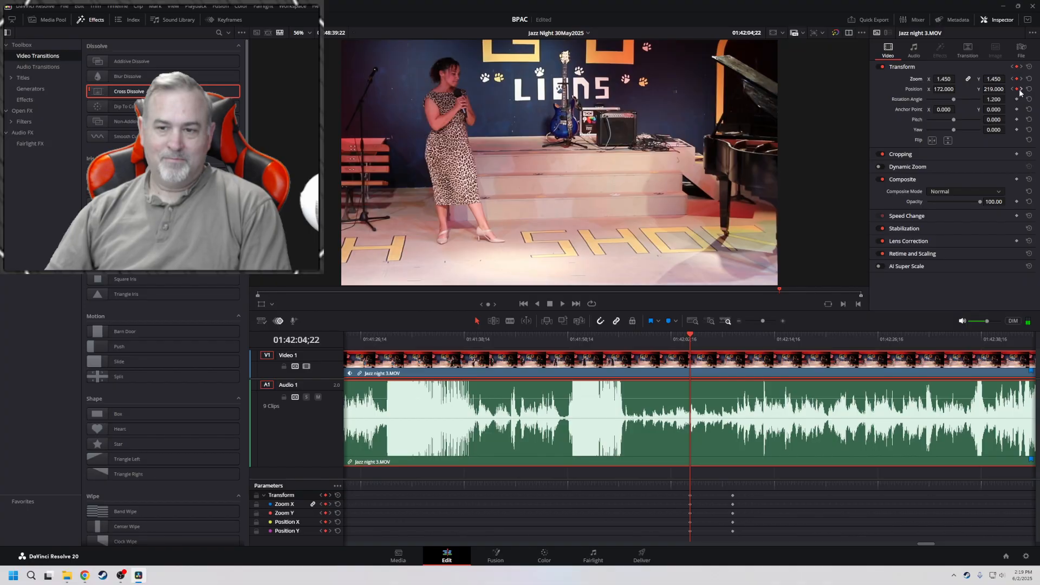
left_click_drag(691, 336, 632, 334)
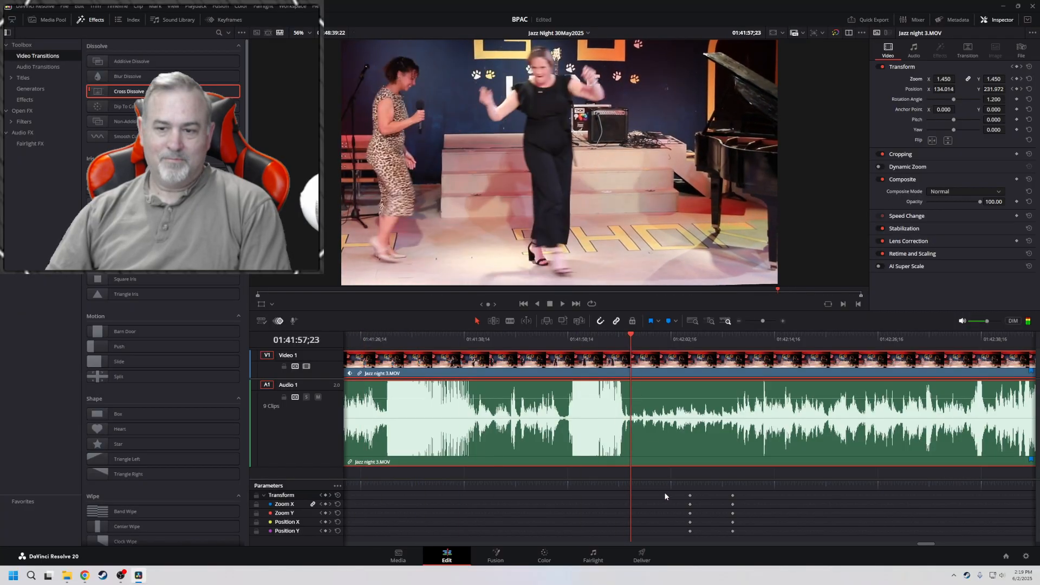
left_click(1020, 90)
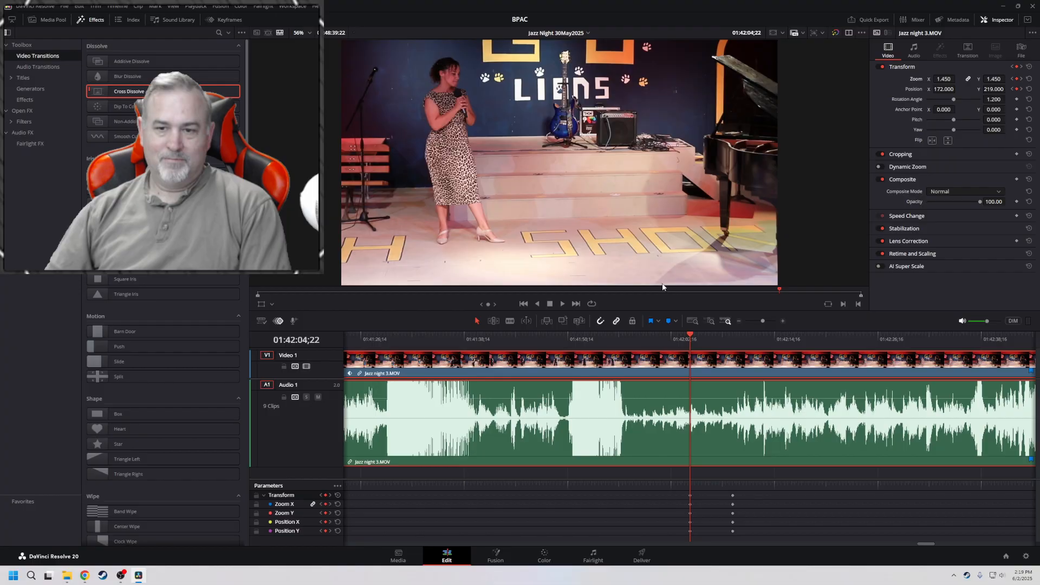
key("space")
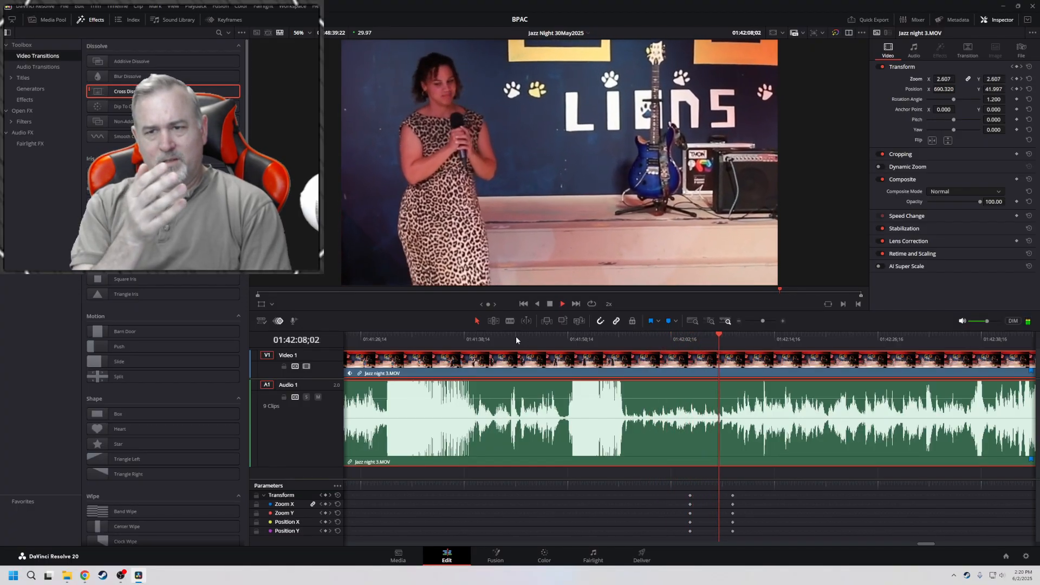
key("space")
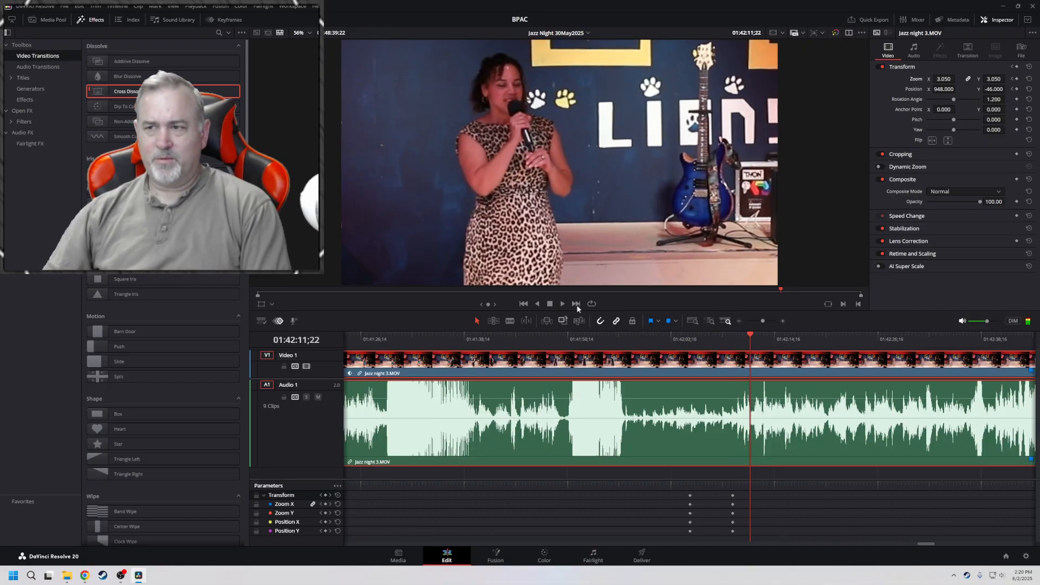
Revisit the keyframes at 01:42:09;21 and 01:42:04;22, check the Zoom easing options, and replay the push-in from before 01:42:04;22
left_click(1012, 89)
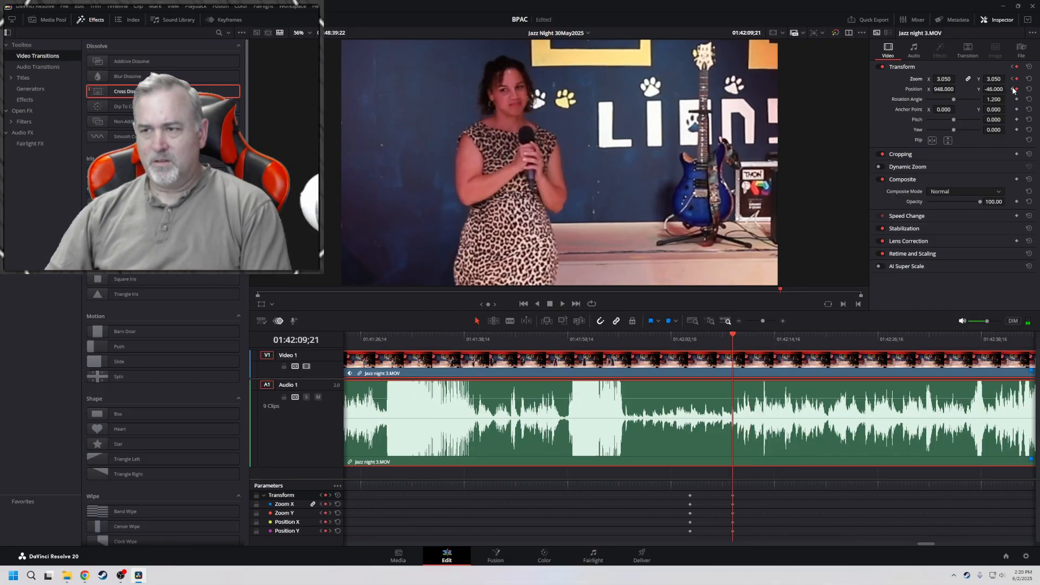
left_click(1012, 90)
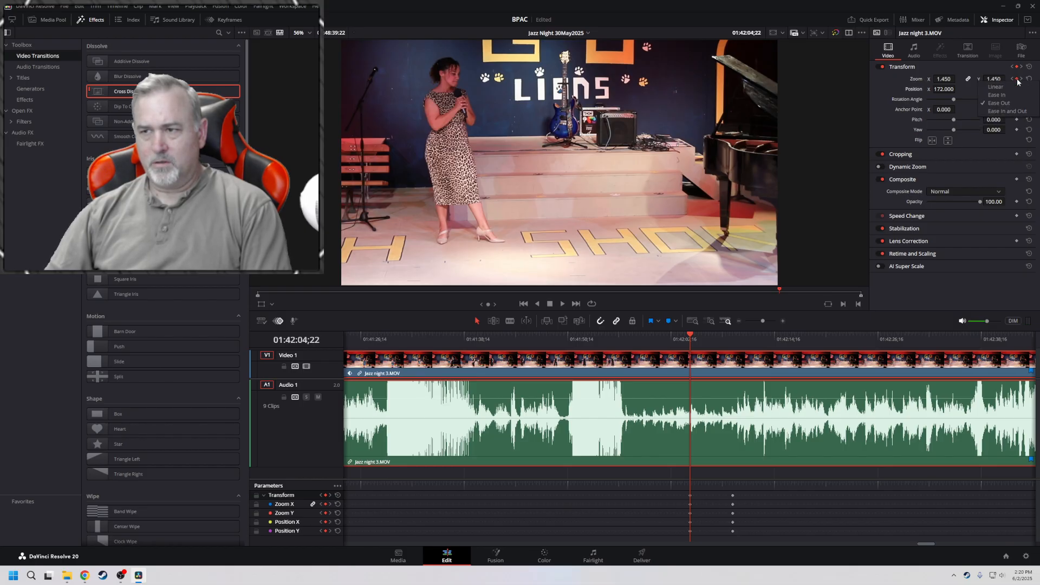
left_click(625, 339)
key("space")
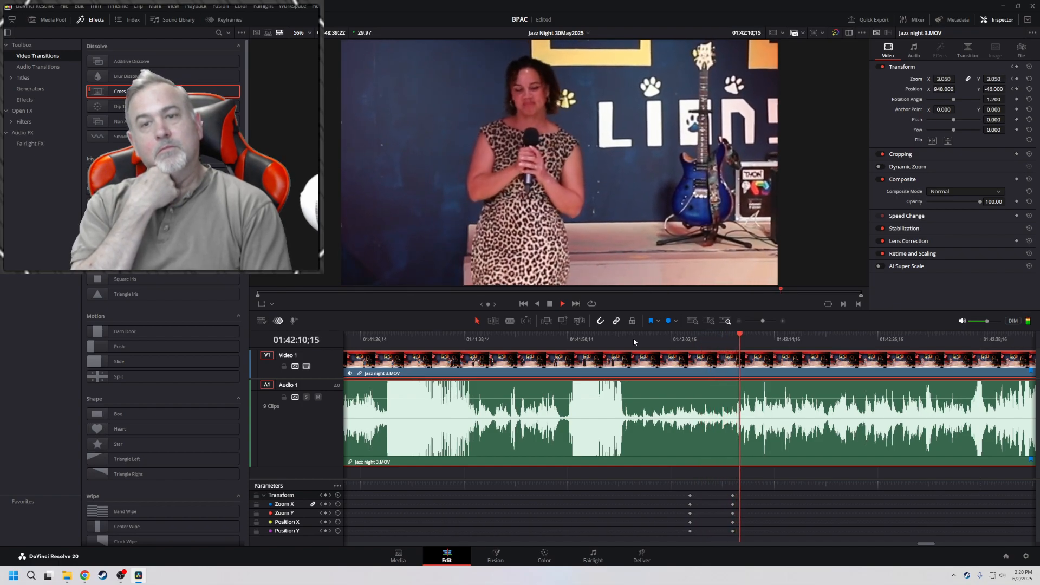
Review the framing of the performer in the leopard-print dress in fast playback from 01:42:10 to 01:42:35;20
key("l")
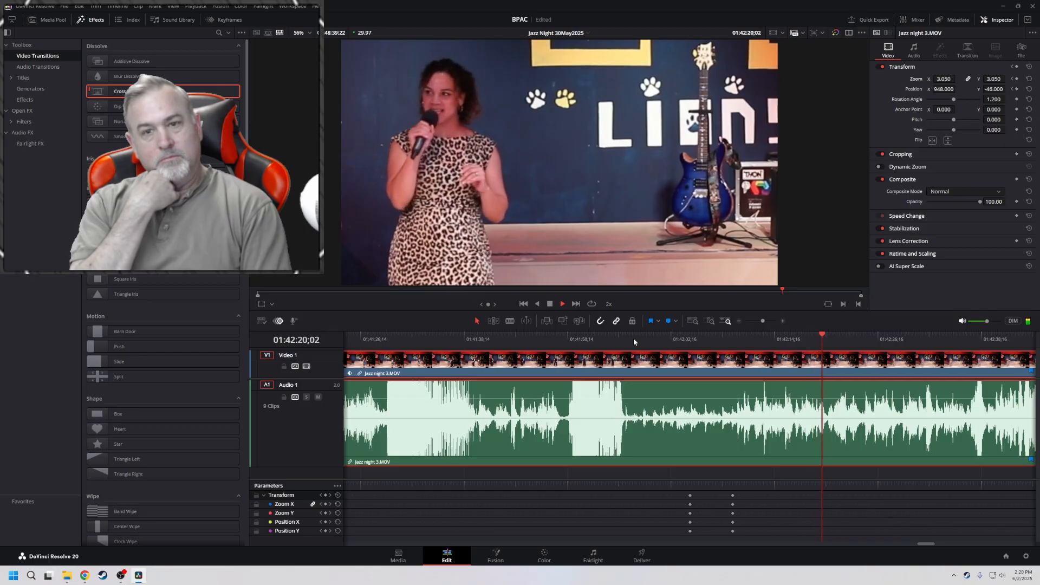
key("l")
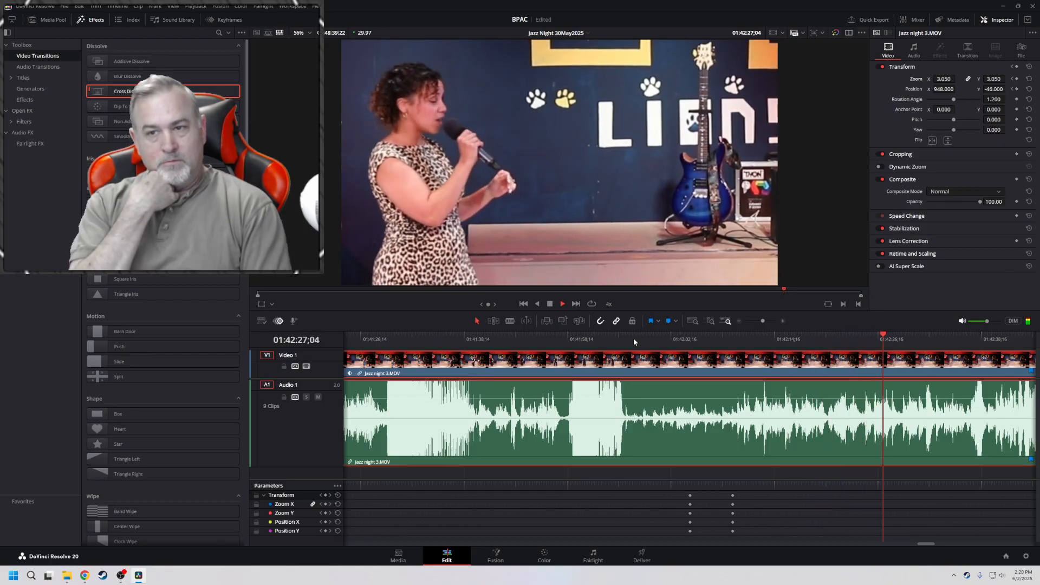
key("k")
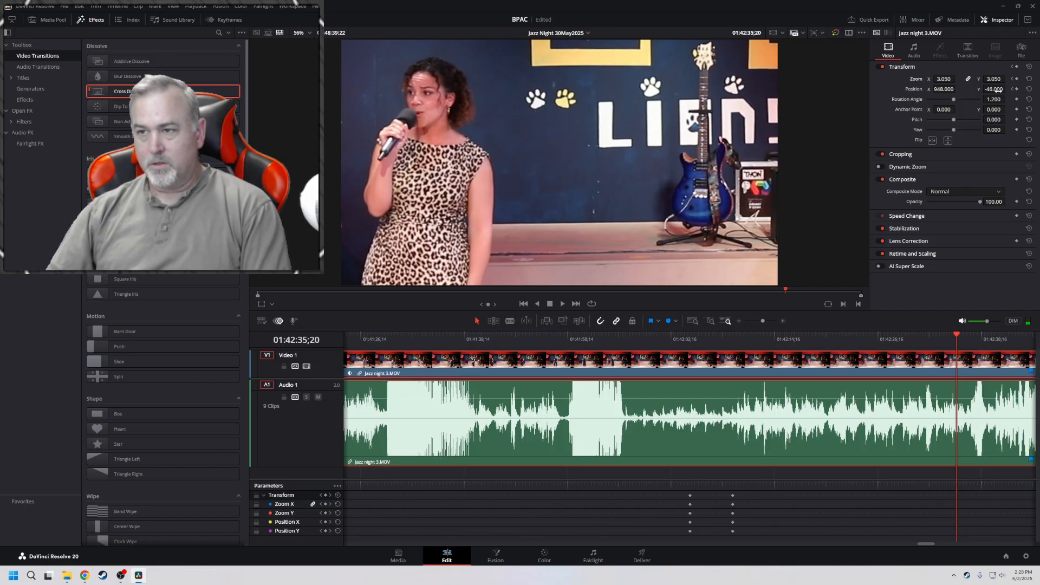
Try a Position X of 1178 at the 01:42:09;21 keyframe and check the performer's framing around 01:43:17
left_click(1013, 90)
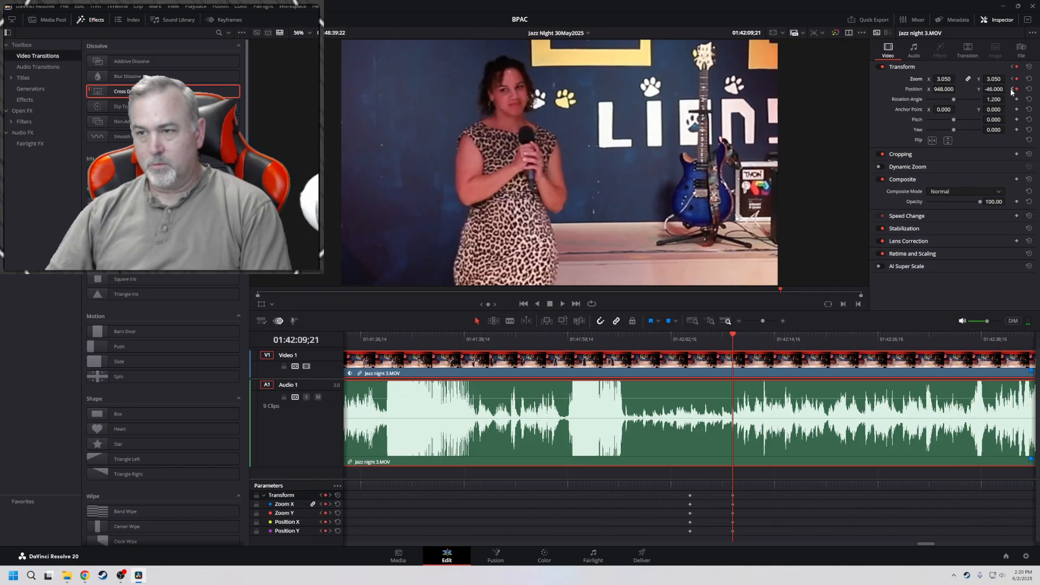
mouse_move(942, 90)
left_mouse_down()
mouse_move(958, 88)
mouse_move(943, 93)
left_mouse_up()
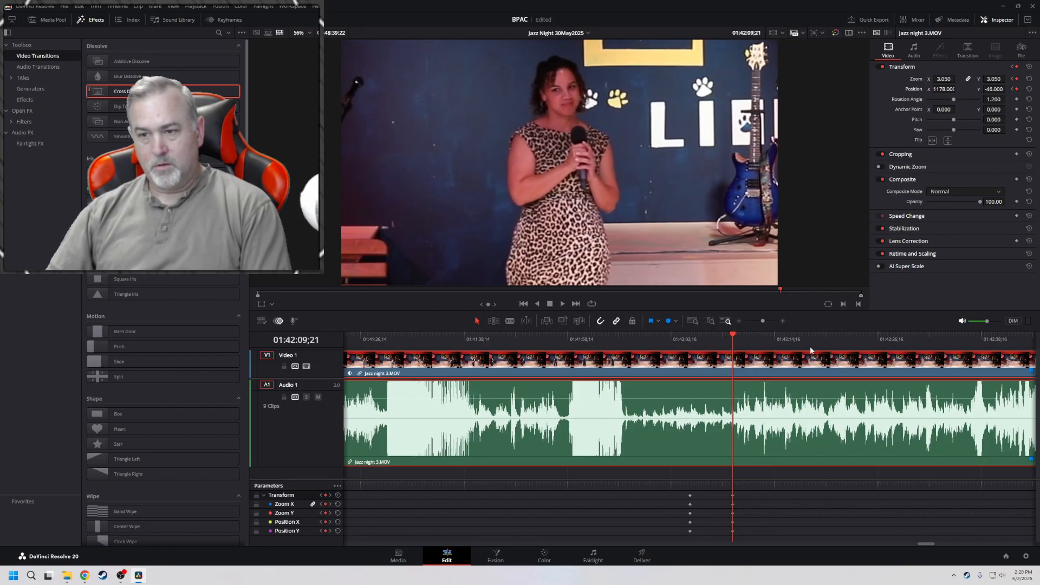
scroll(858, 422, "right", 10)
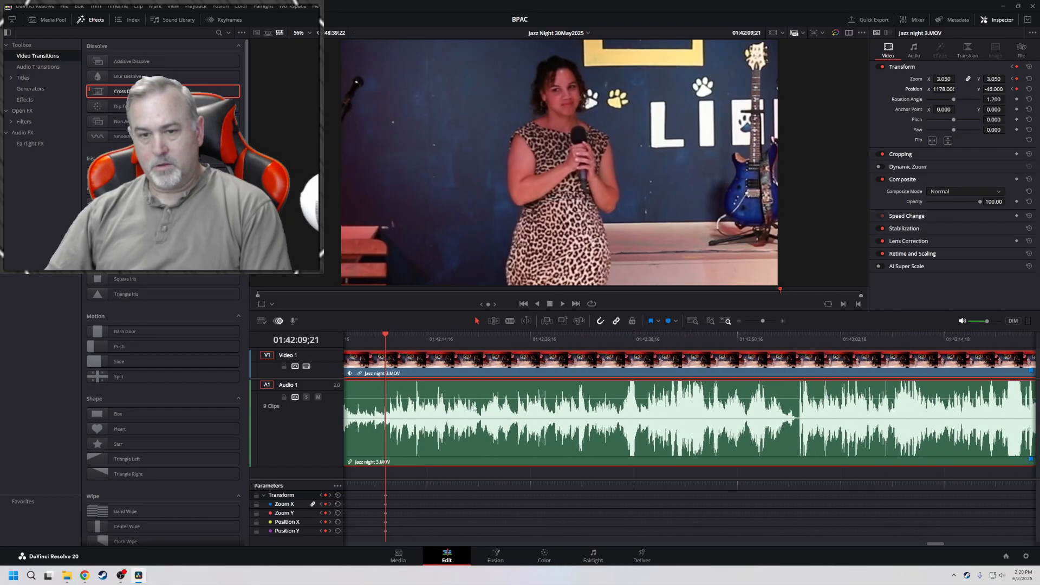
left_click_drag(396, 333, 942, 342)
key("space")
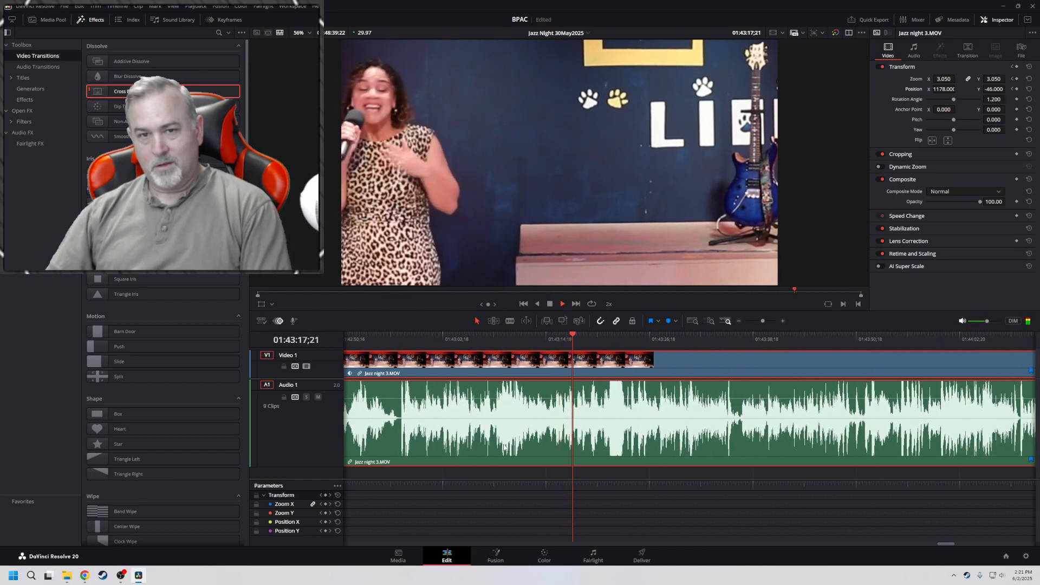
key("j")
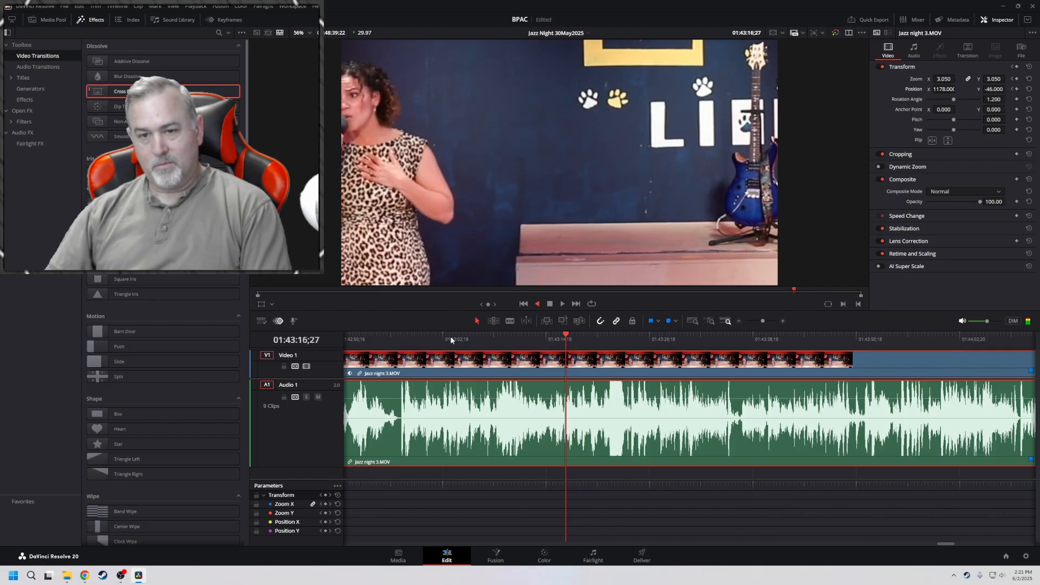
key("k")
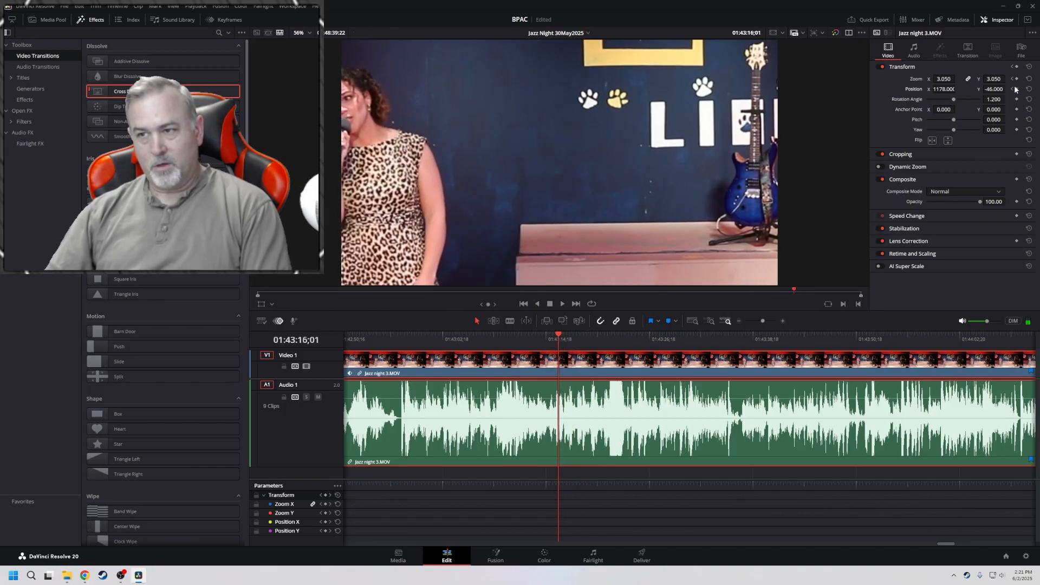
Return to the 01:42:09;21 keyframe and set Zoom to 2.570 and Position X to 1310
left_click(1012, 89)
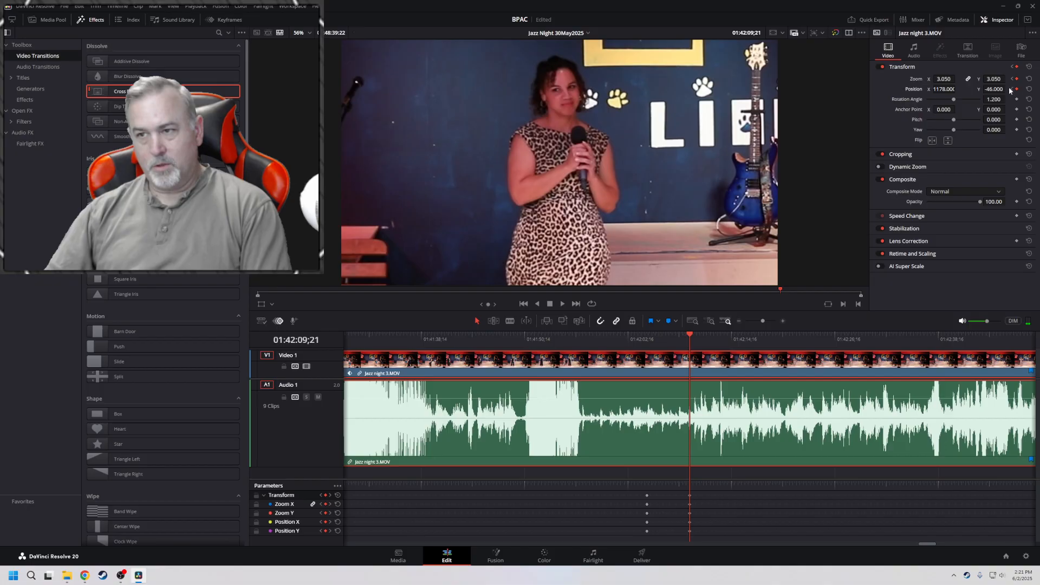
left_click_drag(944, 80, 926, 79)
left_click_drag(1008, 79, 950, 89)
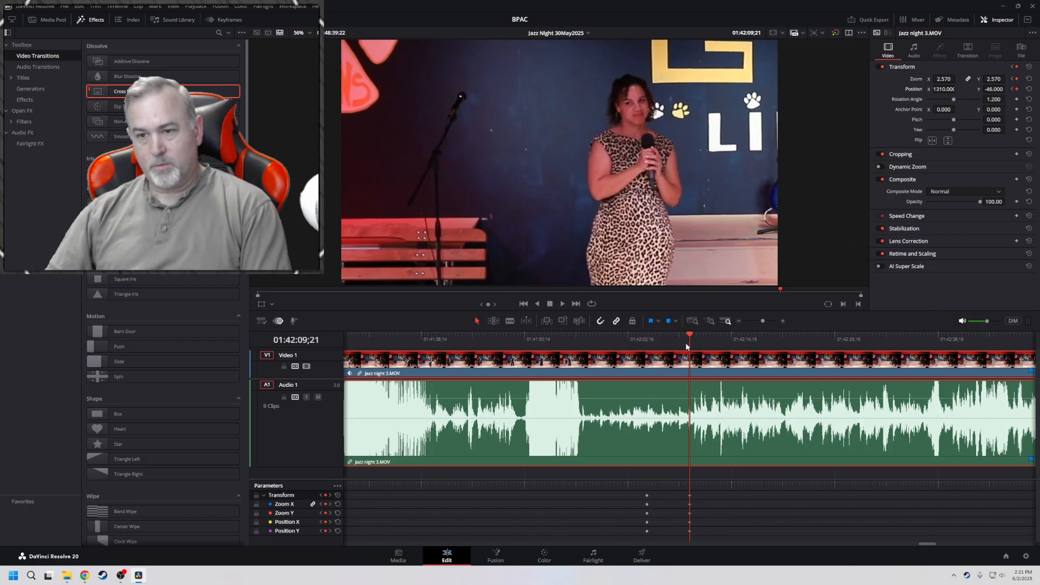
Replay the push-in from 01:42:06;05 and continue in fast playback to about 01:42:32 to check the performer's framing
left_click(659, 333)
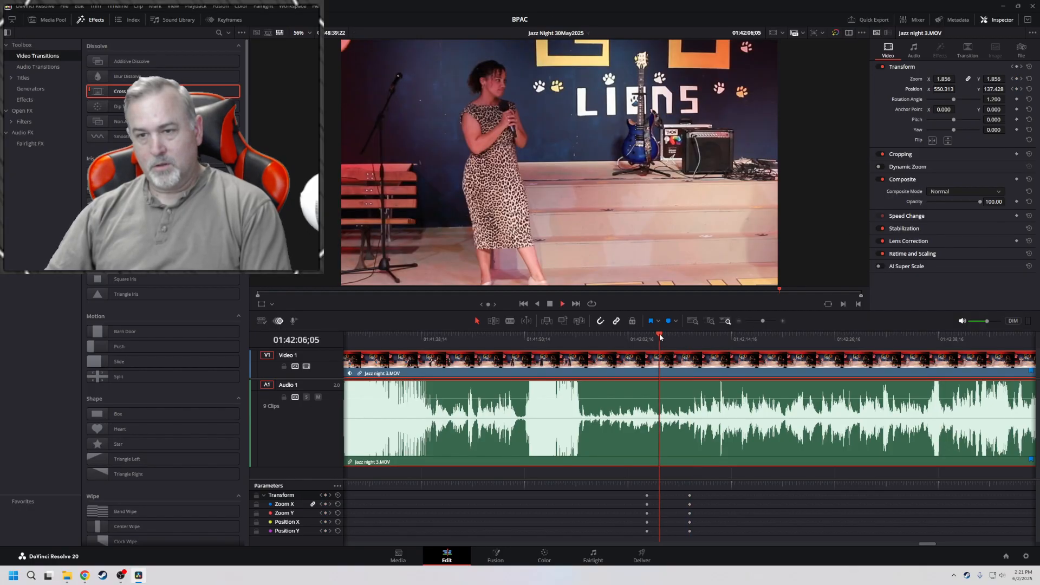
key("space")
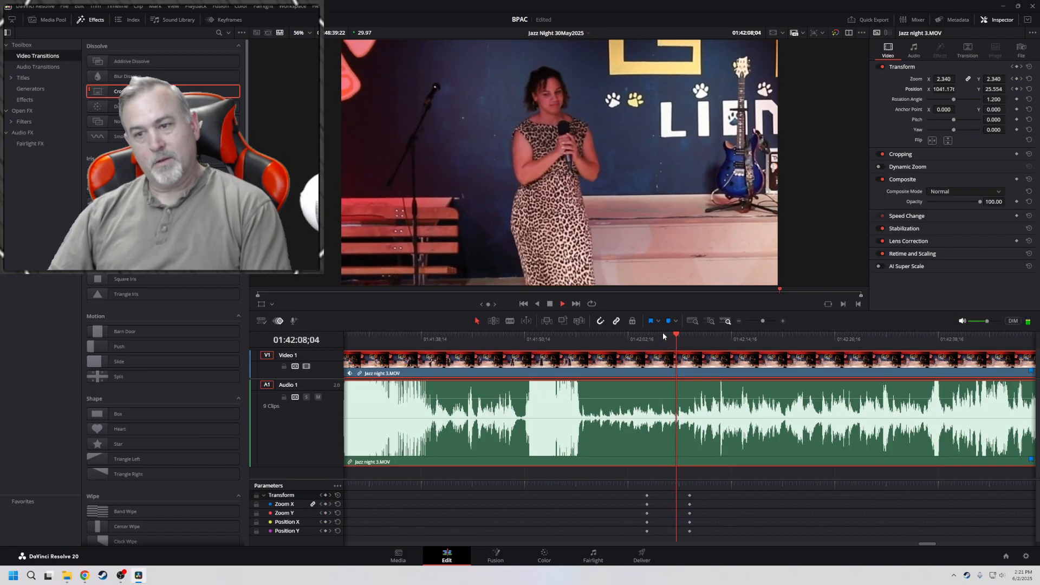
key("l")
key("l")
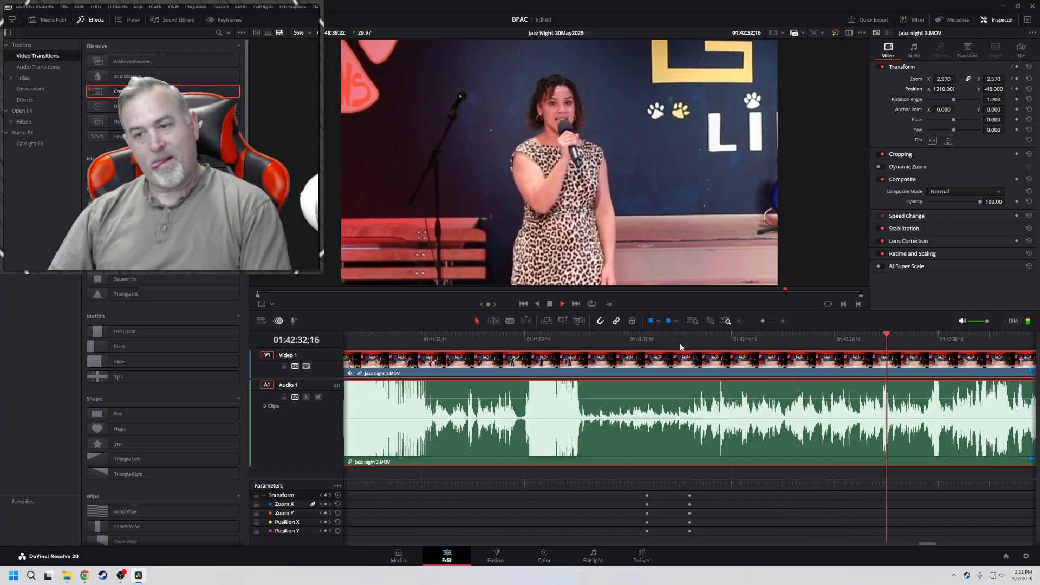
Set Position Y to 18 at the 01:42:09;21 keyframe and review the framing in fast playback up to 01:43:56;27
left_click(686, 340)
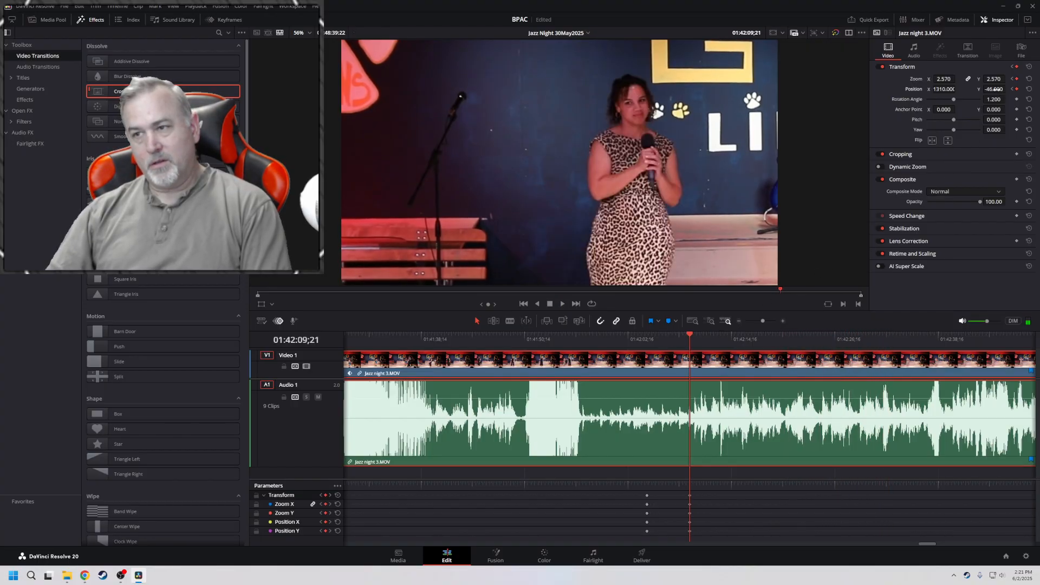
left_click_drag(995, 90, 1008, 88)
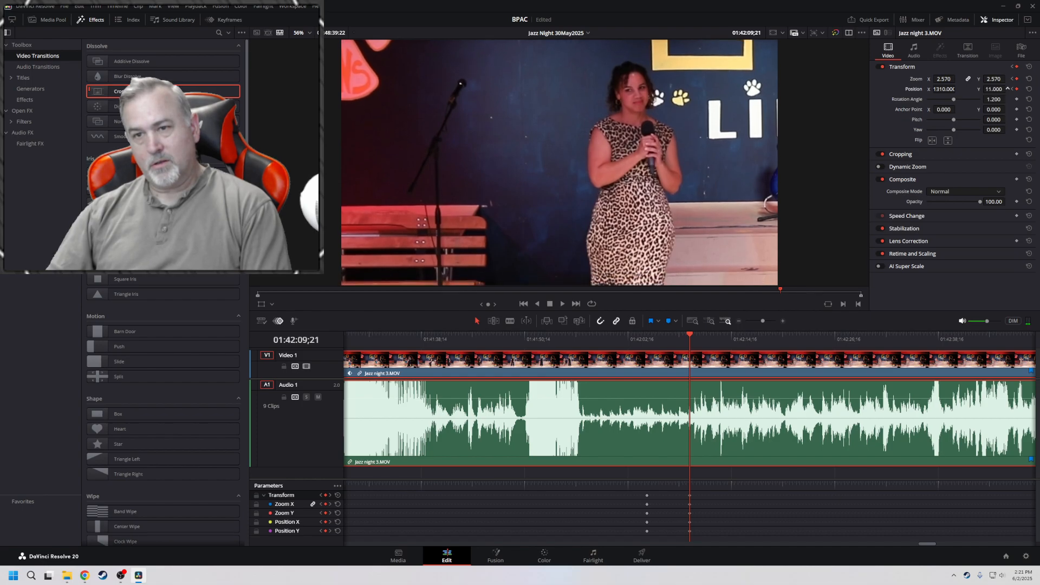
key("l")
key("l")
key("l")
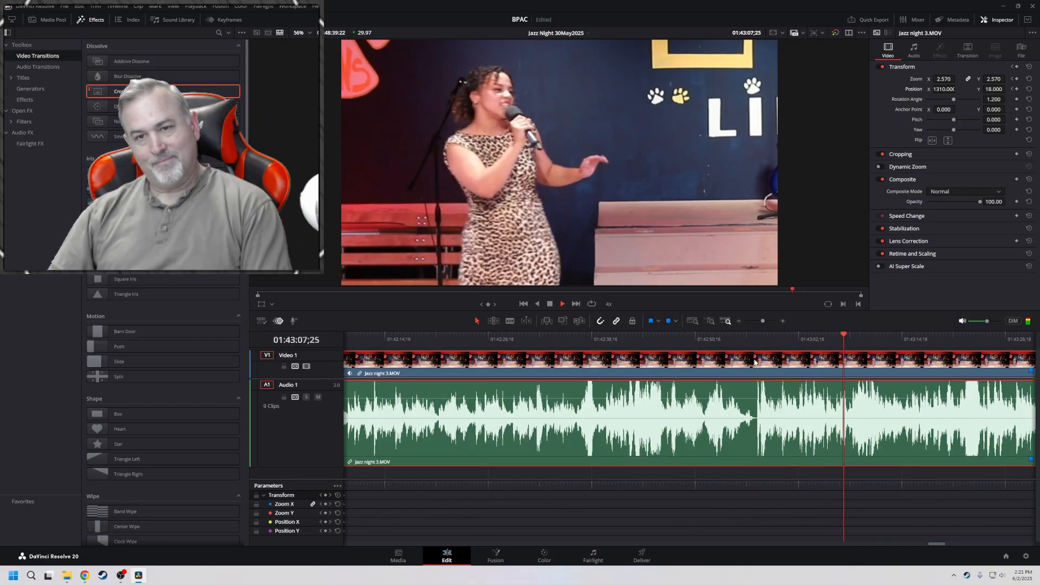
key("l")
key("l")
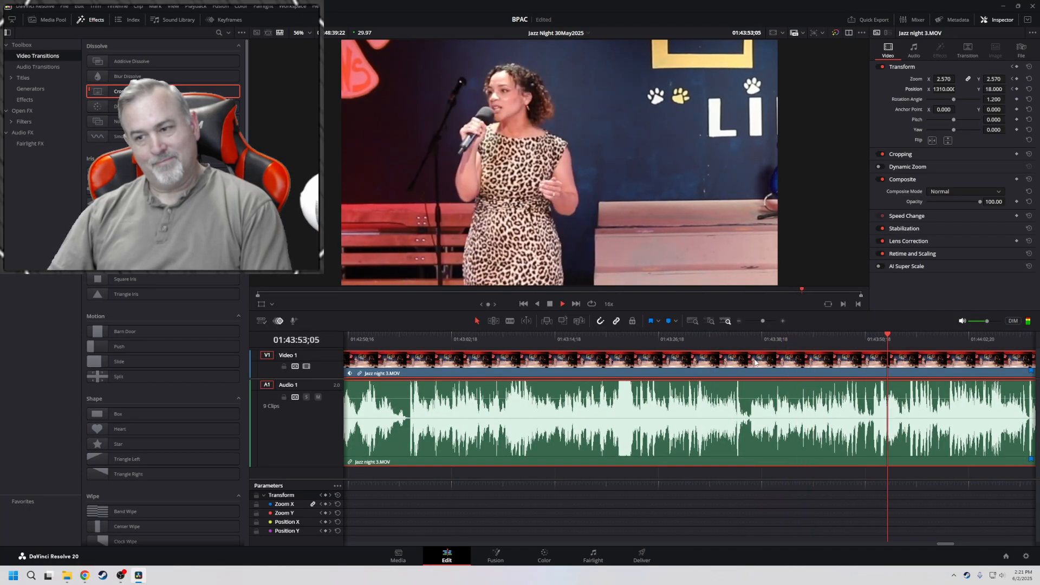
key("k")
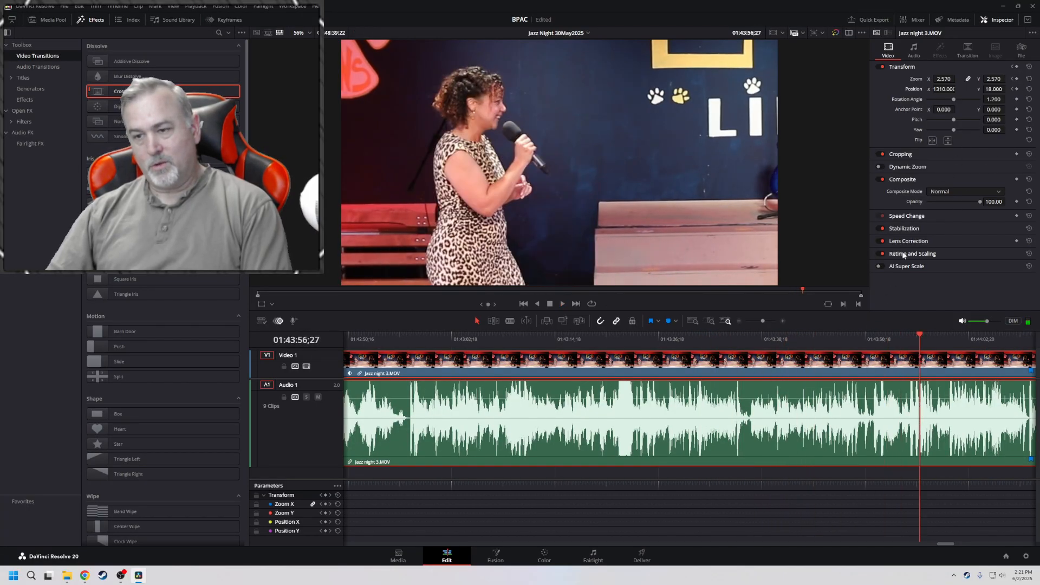
Split the Jazz night 3 clip at 01:43:56;27 and add a Cross Dissolve on the new cut
key("b")
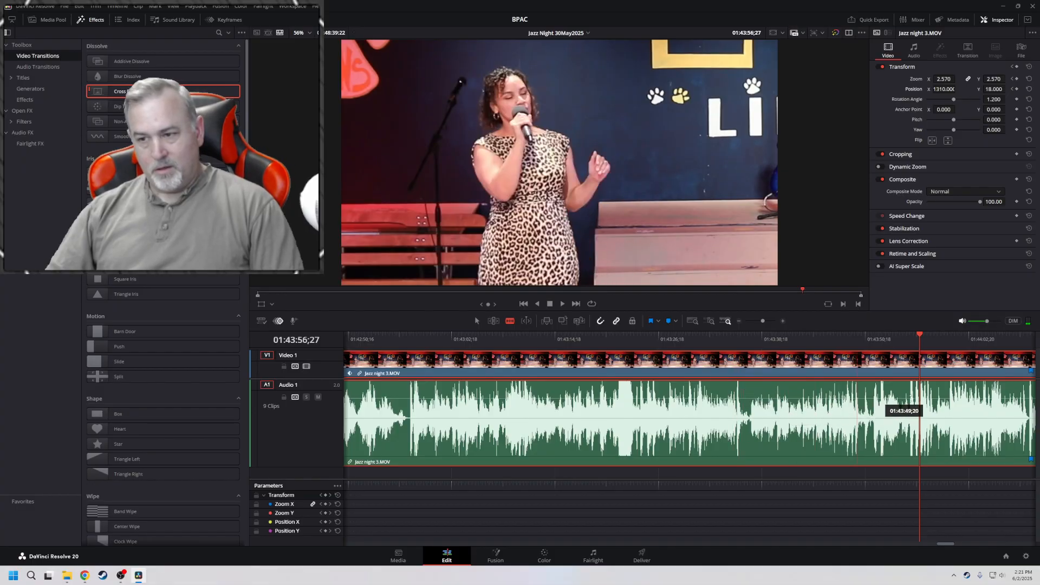
scroll(896, 401, "right", 1)
scroll(897, 401, "right", 5)
left_click(624, 367)
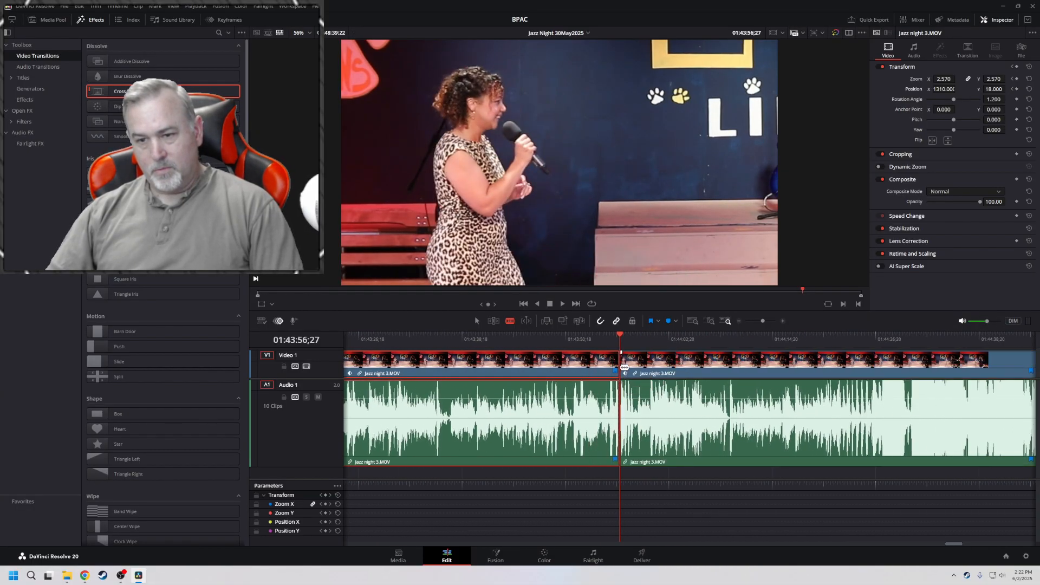
key("a")
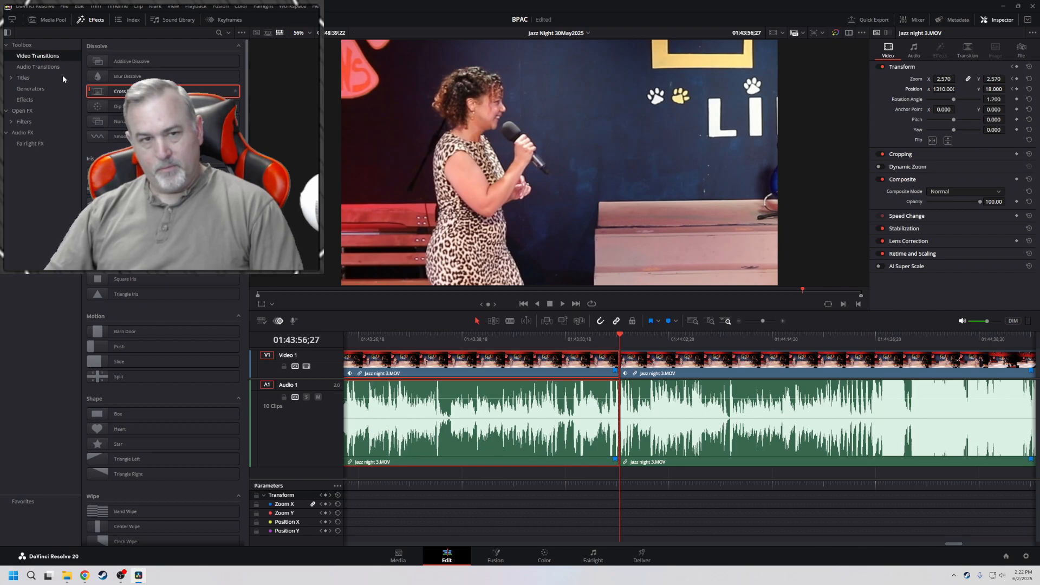
left_click_drag(120, 93, 619, 359)
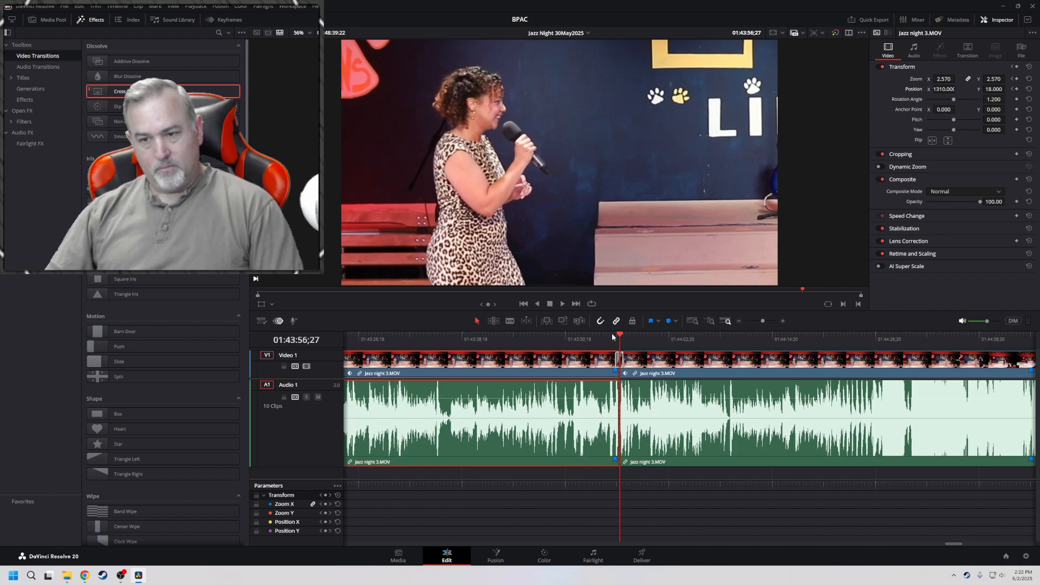
Keyframe Zoom 1.060 and Position X 9 at the start of the clip after the cut, and play back the transition
left_click(636, 365)
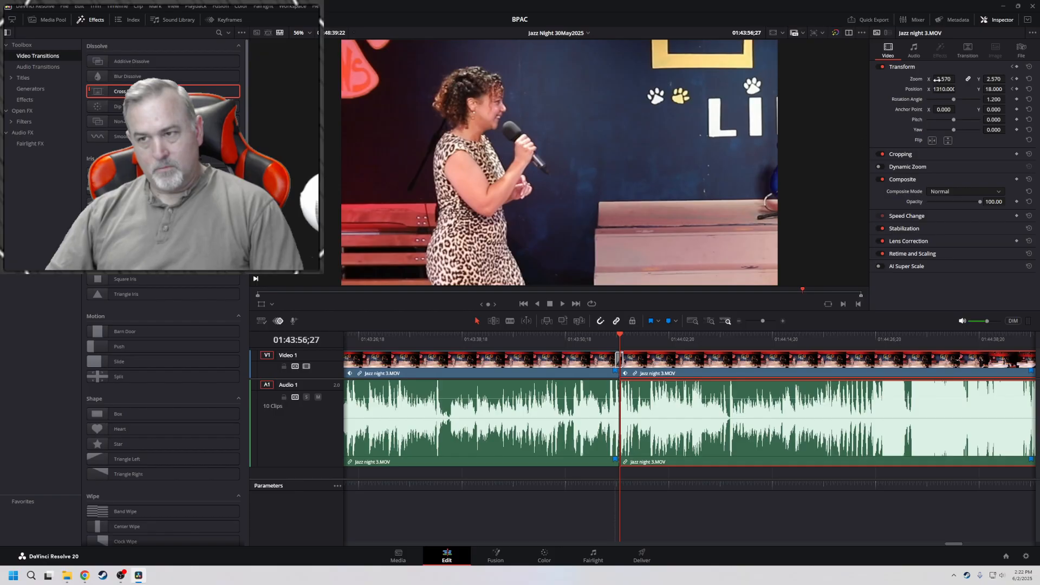
mouse_move(942, 78)
left_mouse_down()
mouse_move(958, 90)
mouse_move(971, 77)
mouse_move(945, 89)
mouse_move(958, 79)
left_mouse_up()
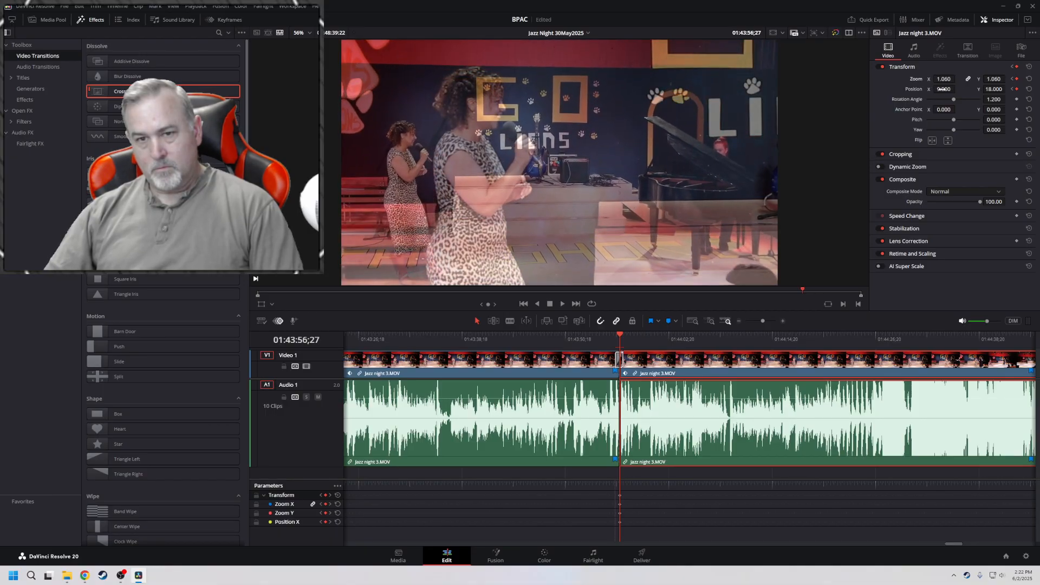
left_click(599, 337)
key("space")
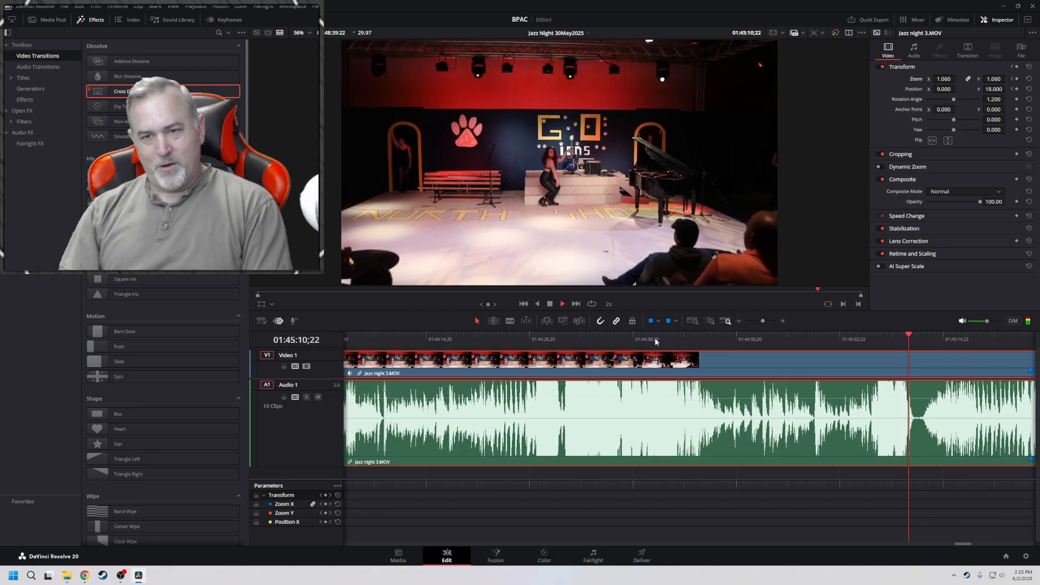
At 01:45:11;26, set the keyframe values to Zoom 1.690, Position X 236 and Position Y 142
key("space")
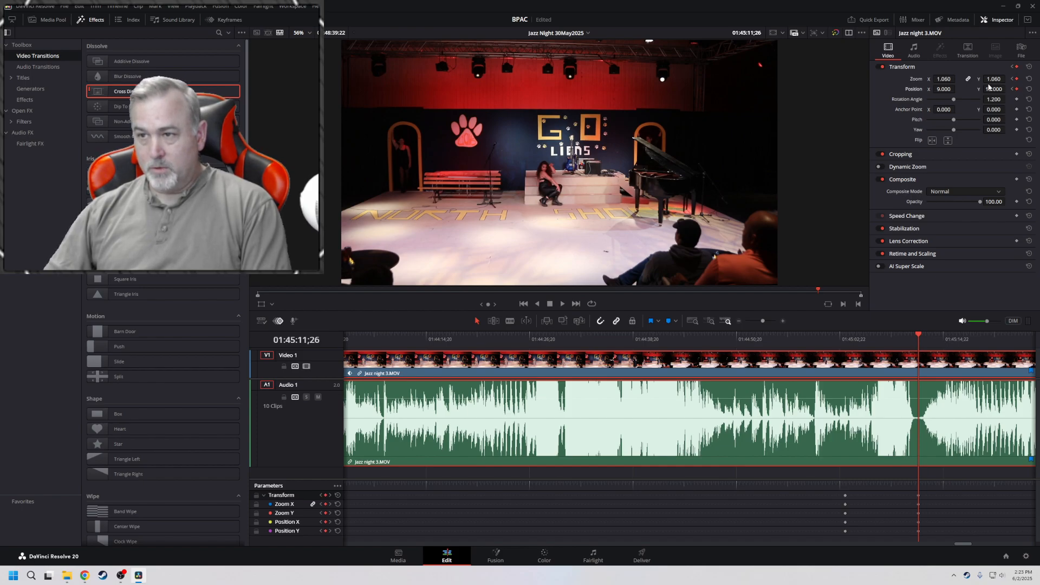
left_click_drag(943, 79, 1039, 90)
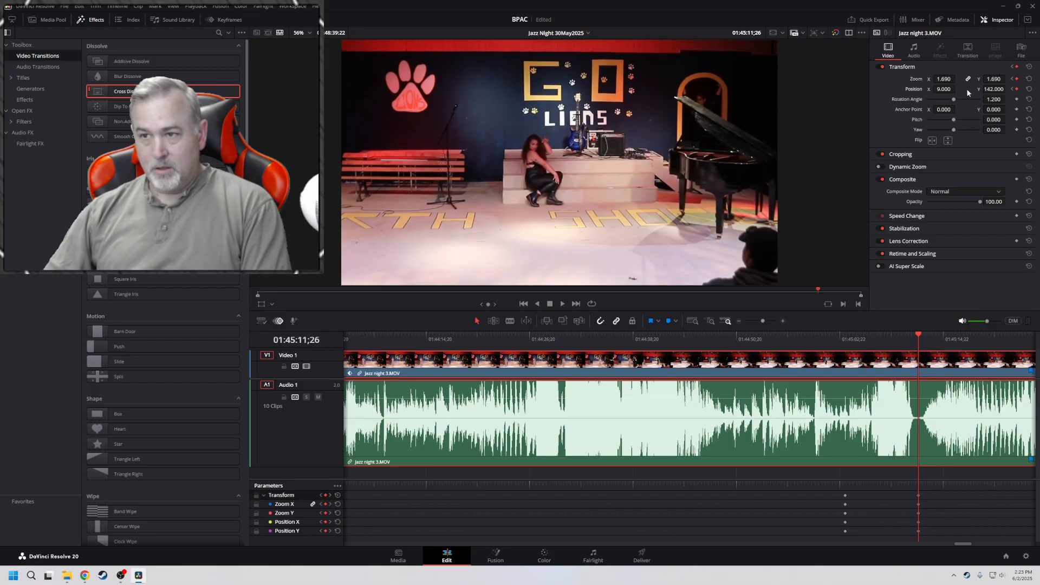
left_click_drag(946, 90, 958, 88)
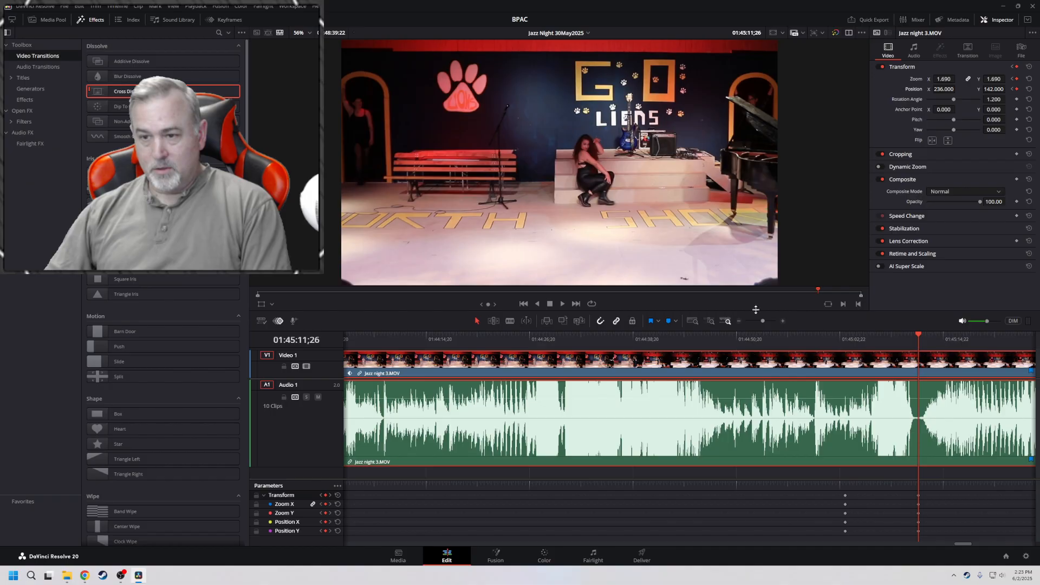
Review the push-in from before the 01:45:02 keyframe and the framing of the dancers up to 01:46:02;16
left_click(740, 322)
scroll(469, 386, "right", 10)
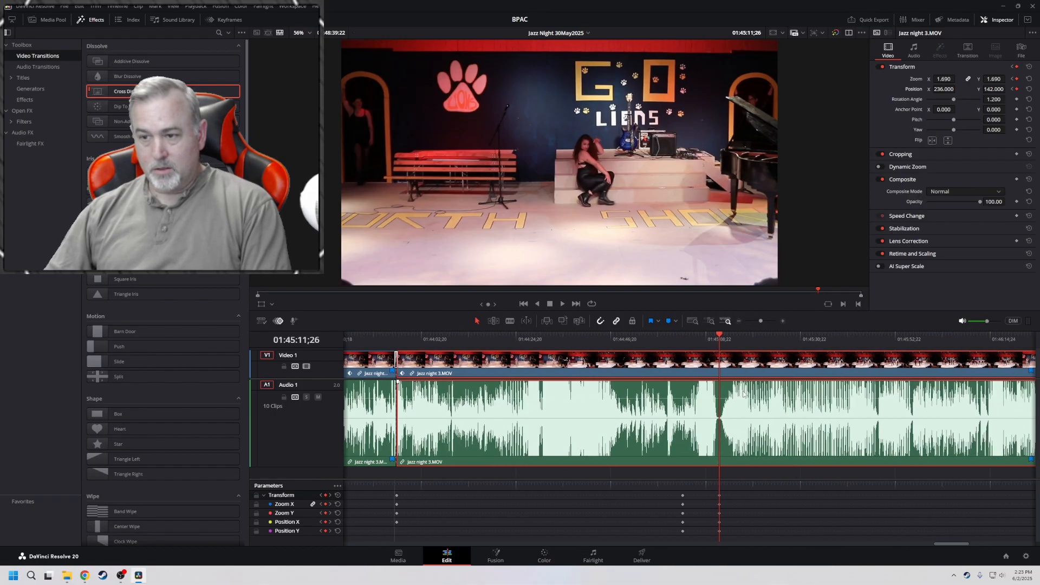
scroll(469, 386, "right", 3)
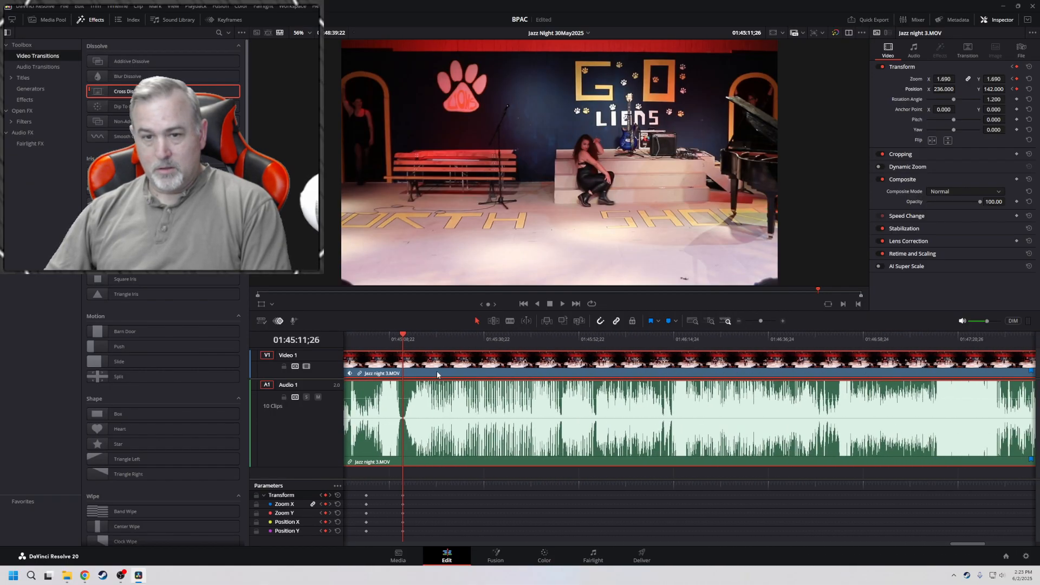
left_click_drag(396, 337, 358, 339)
key("space")
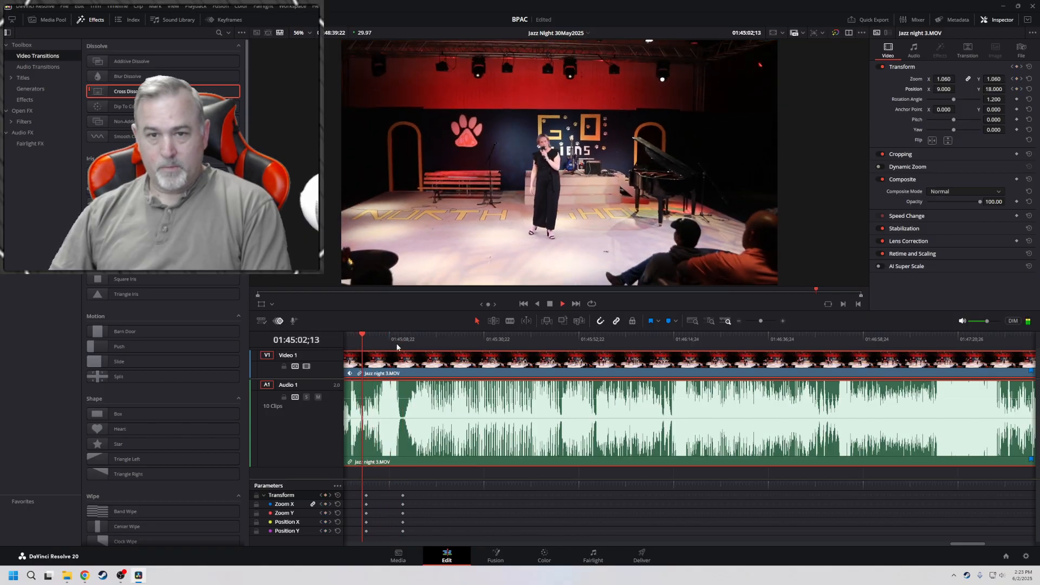
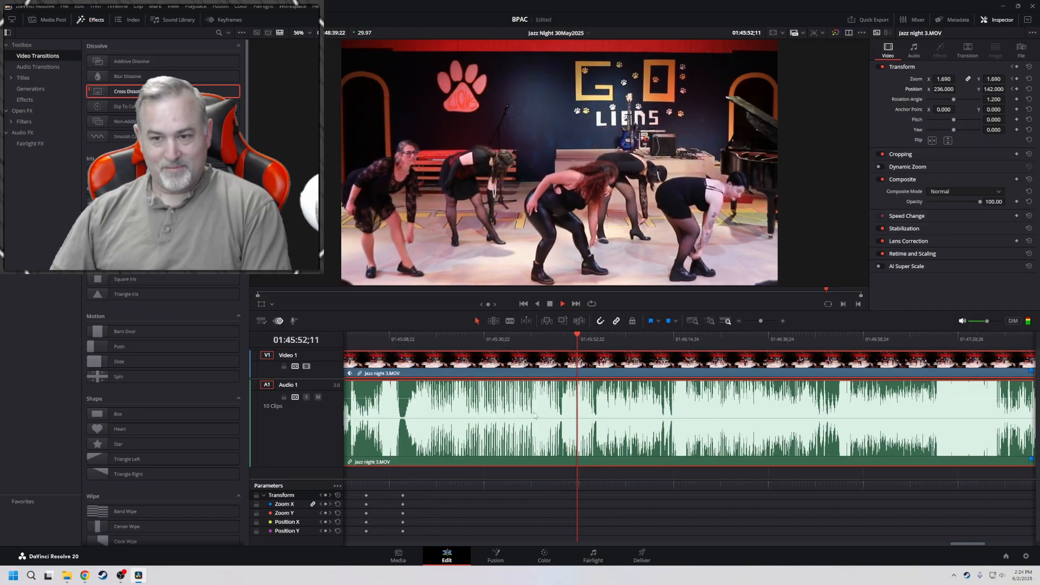
key("l")
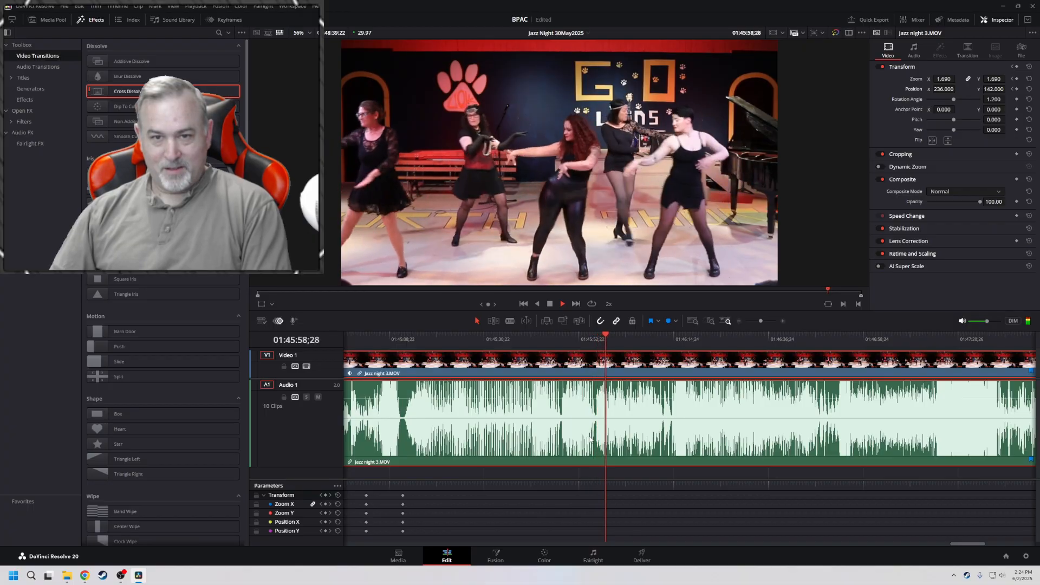
key("k")
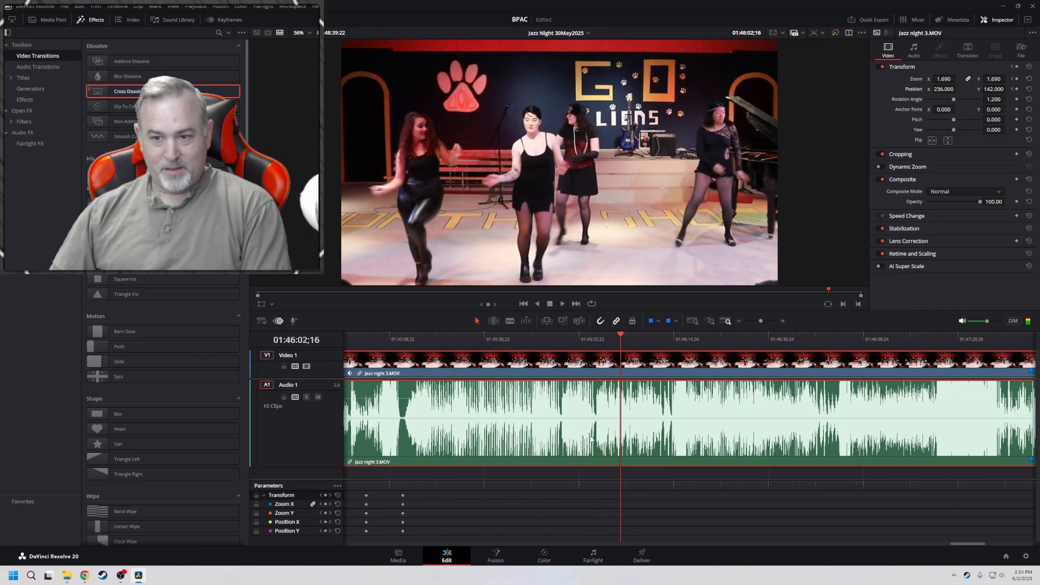
Keyframe the current Zoom and Position at 01:45:56;06, and pull out to Zoom 1.260 and Position Y 118 at 01:46:00;21
left_click_drag(601, 337, 595, 338)
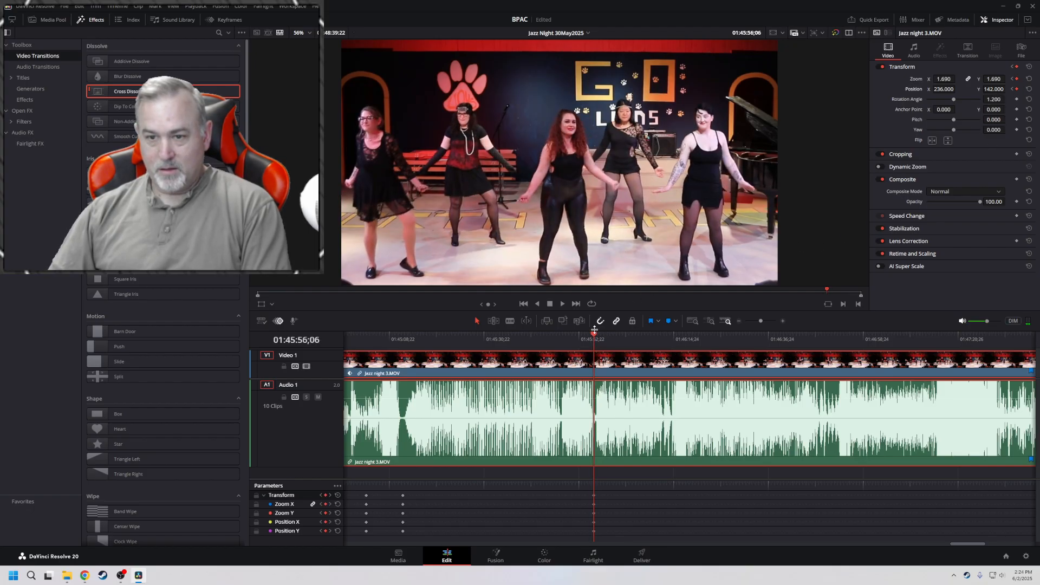
left_click_drag(594, 334, 613, 337)
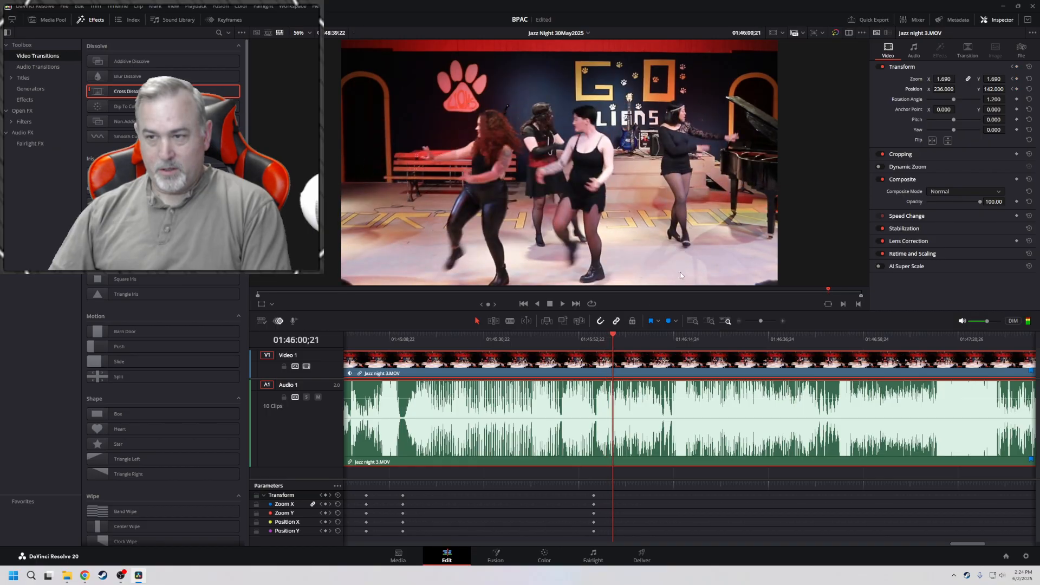
left_click_drag(944, 79, 910, 80)
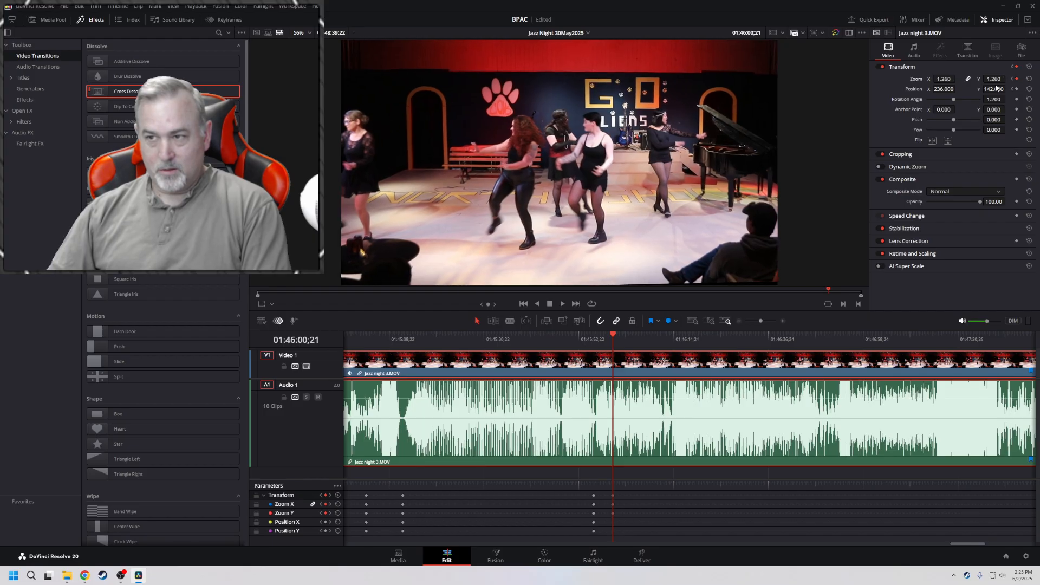
left_click_drag(994, 89, 995, 89)
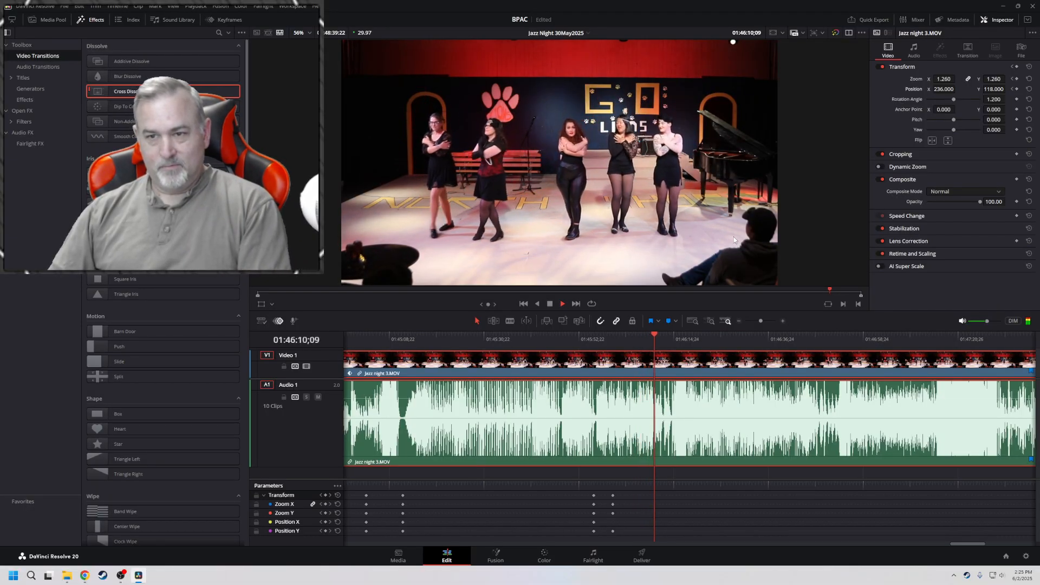
Keyframe the current Zoom and Position at 01:47:26;03, as the dancers leave, and review the remaining footage to the end
key("l")
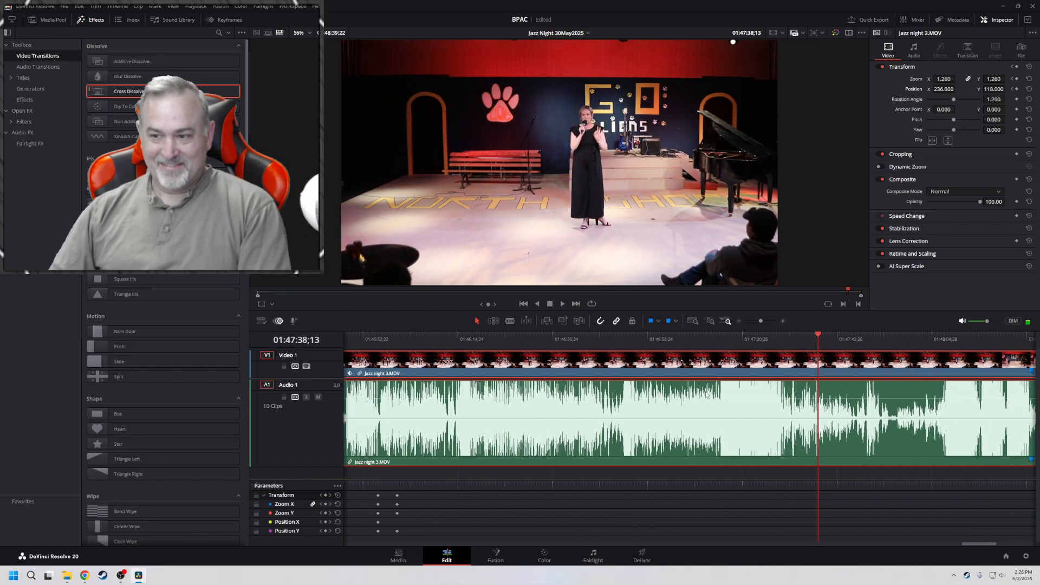
left_click(654, 337)
key("l")
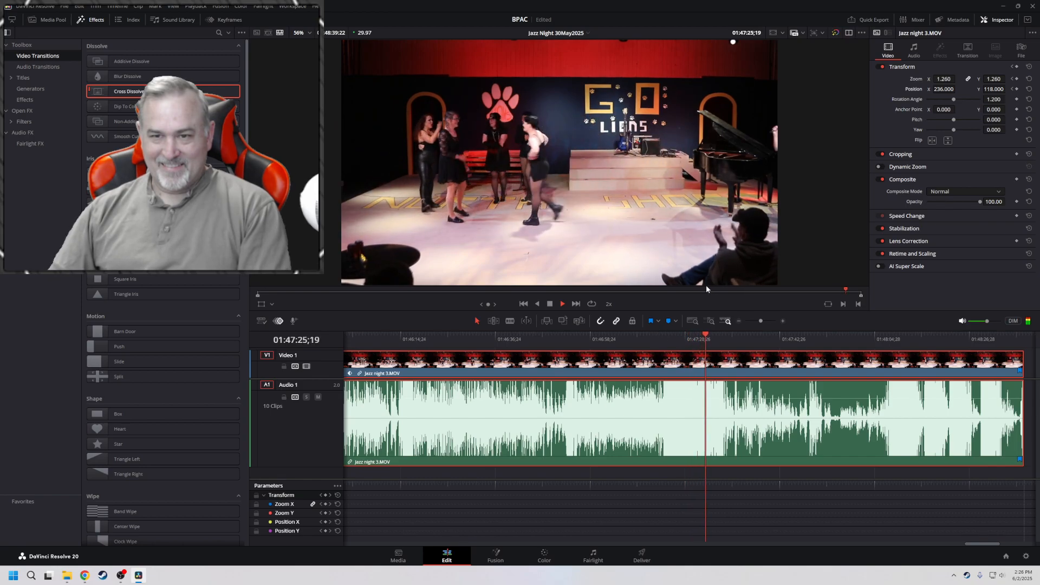
key("k")
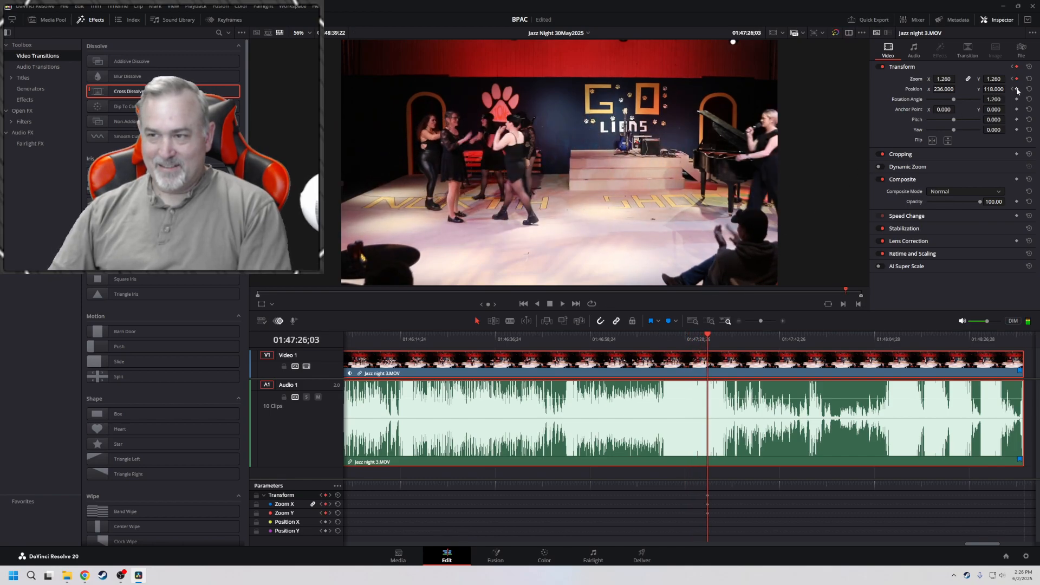
key("l")
key("l")
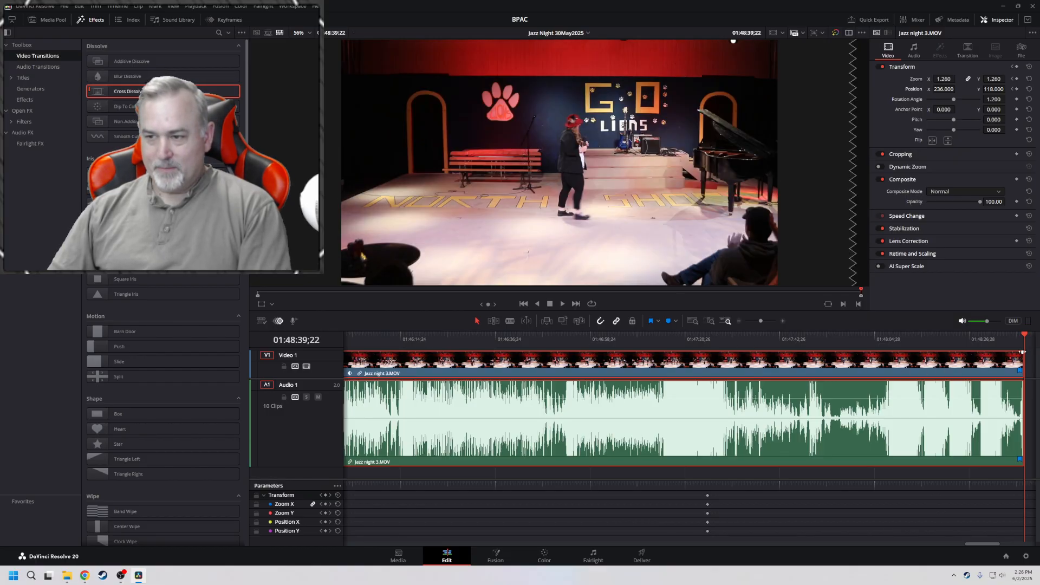
Add short video and audio fade-outs at the end of the last Jazz night 3 clip and play back the ending
left_click(785, 321)
left_click(784, 321)
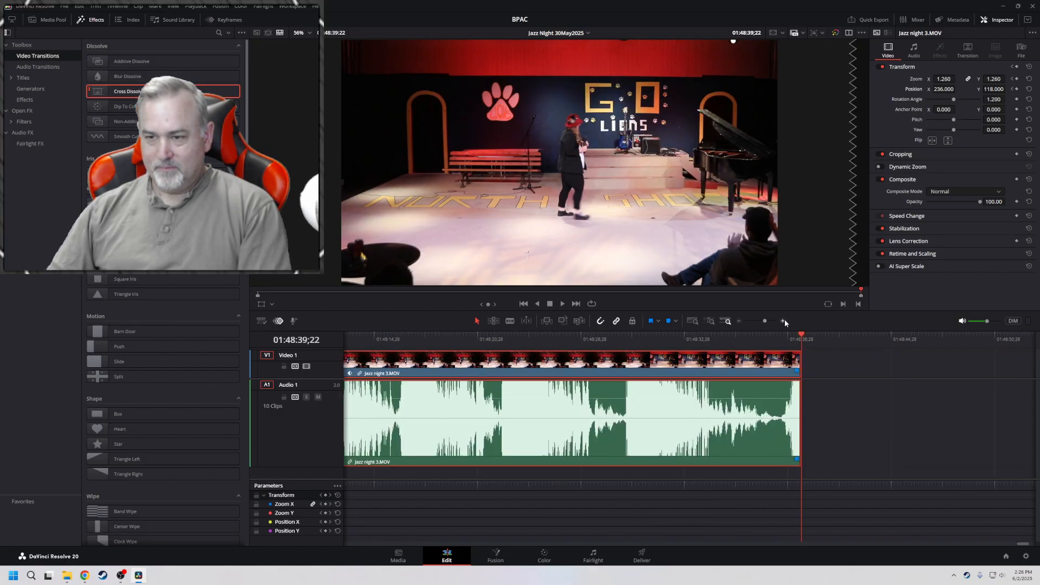
left_click_drag(802, 355, 798, 355)
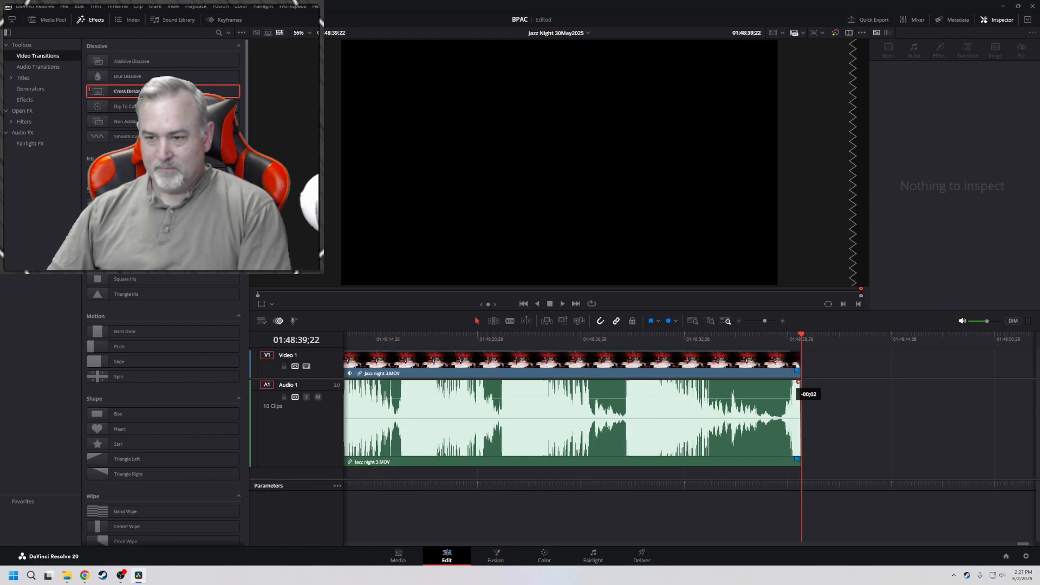
left_click(766, 339)
key("space")
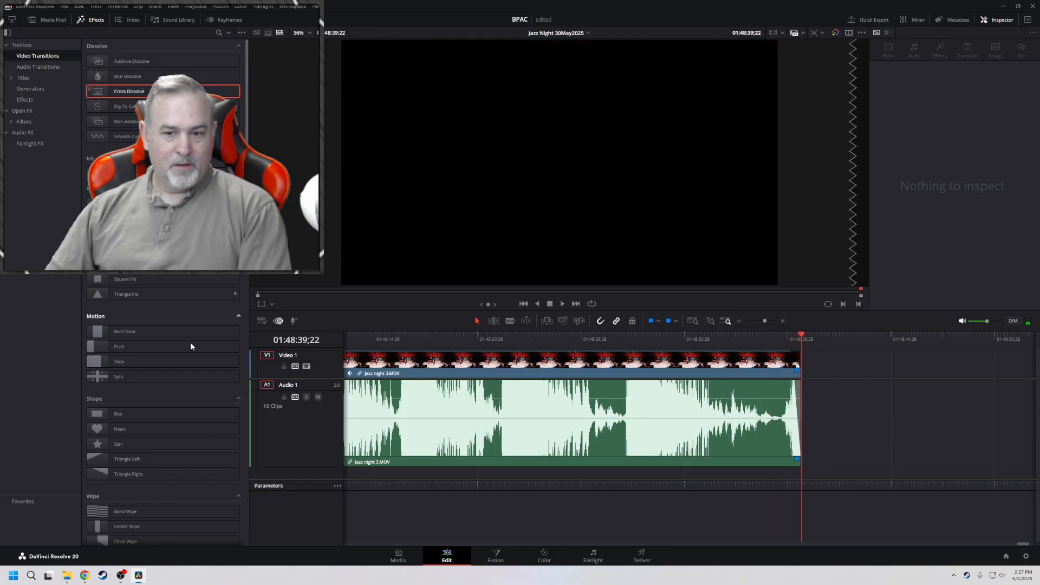
Open the Deliver page and choose the YouTube 1080p render preset for the timeline
left_click(643, 556)
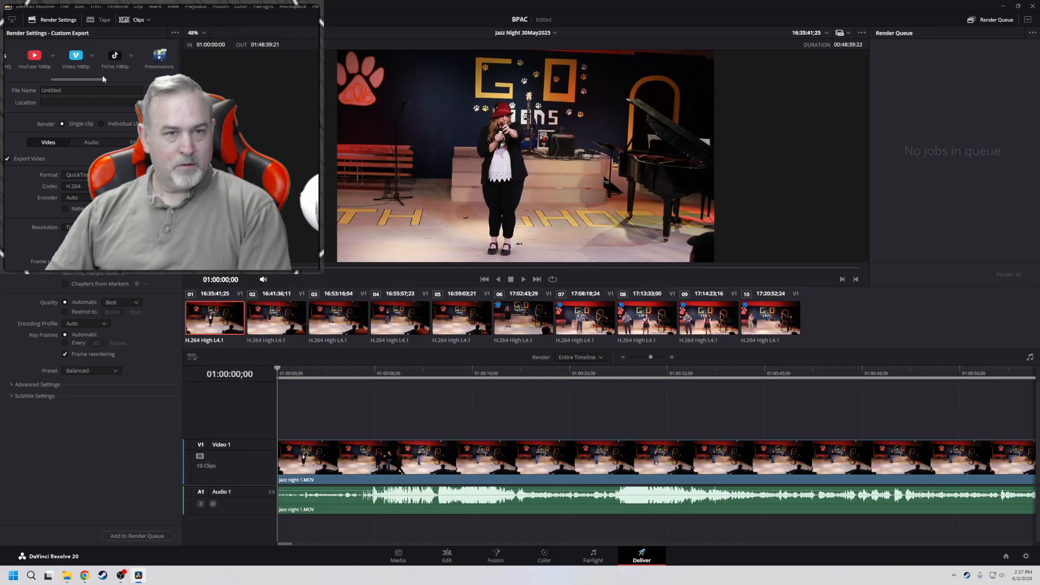
left_click_drag(106, 78, 78, 71)
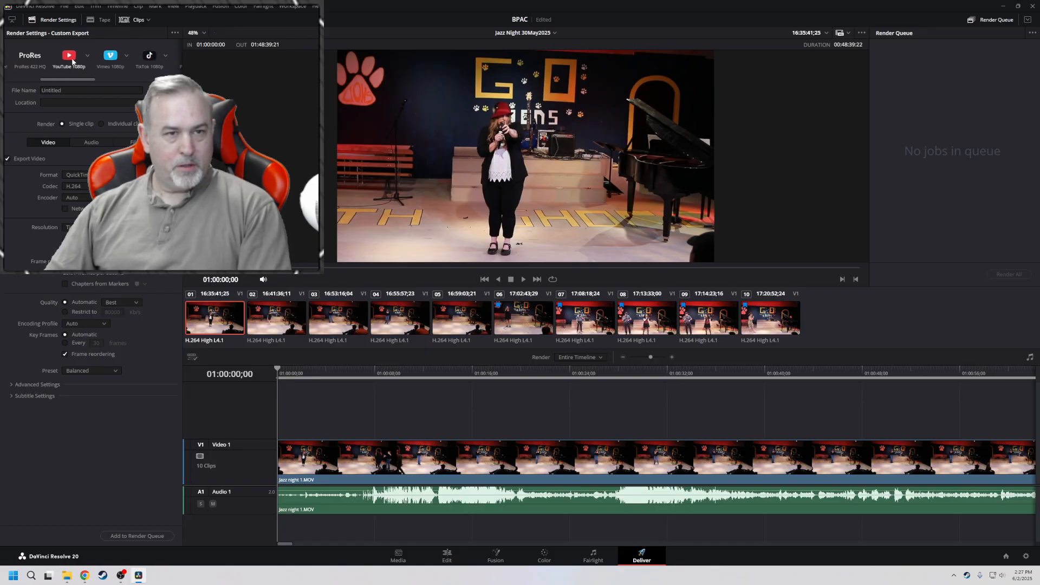
left_click(72, 61)
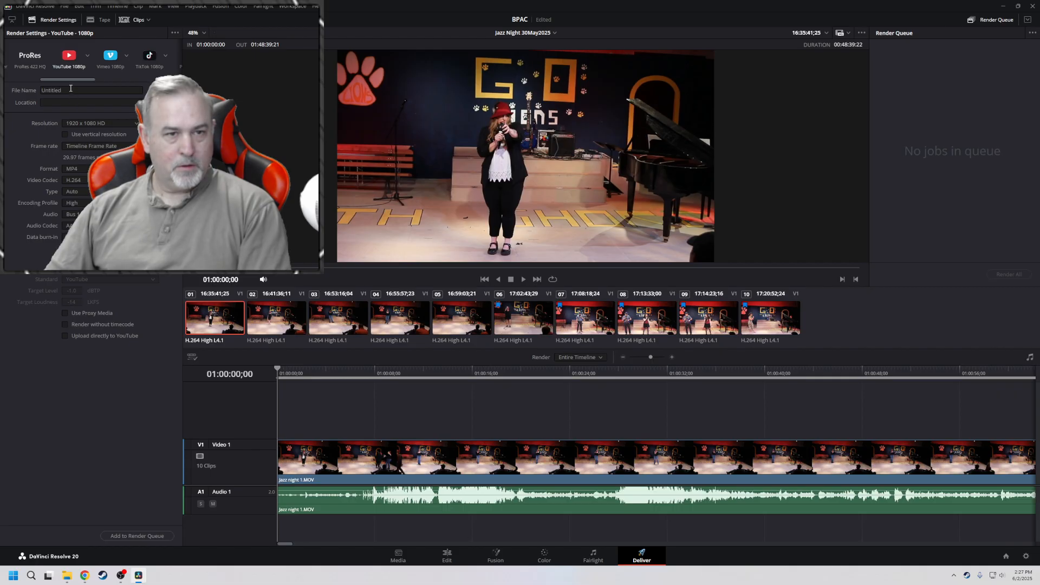
Name the render output file "BPAC Jazz Night 30May2025"
key("BackSpace")
key("BackSpace")
key("BackSpace")
key("BackSpace")
key("BackSpace")
key("BackSpace")
key("BackSpace")
key("BackSpace")
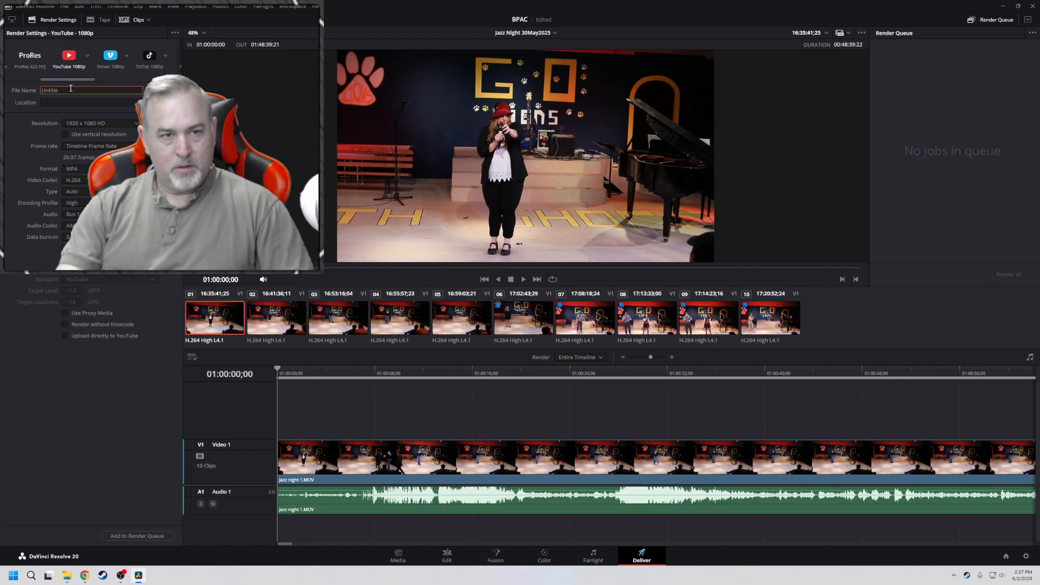
type("BPAC Ja")
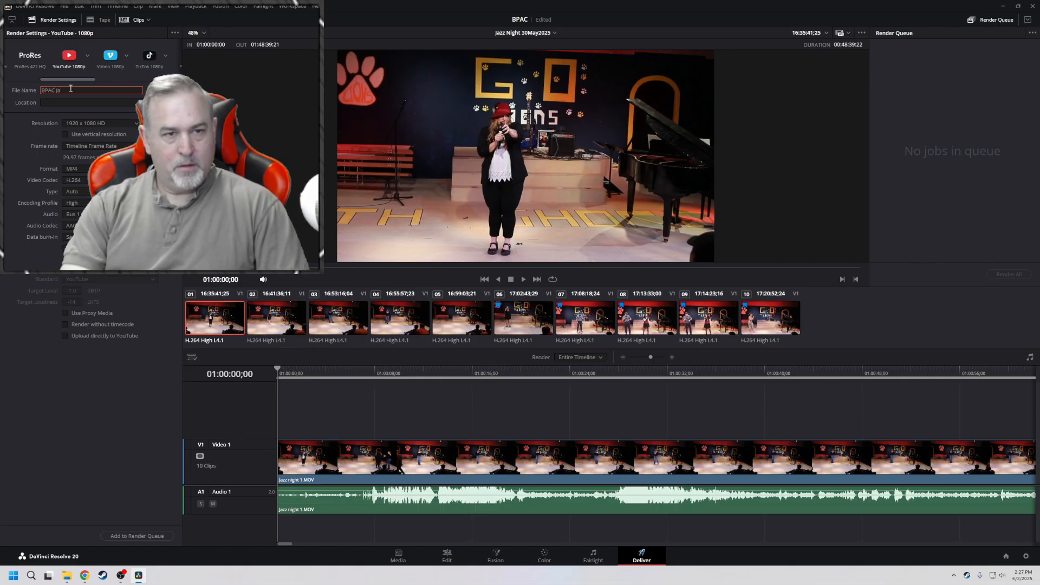
type("zz Night")
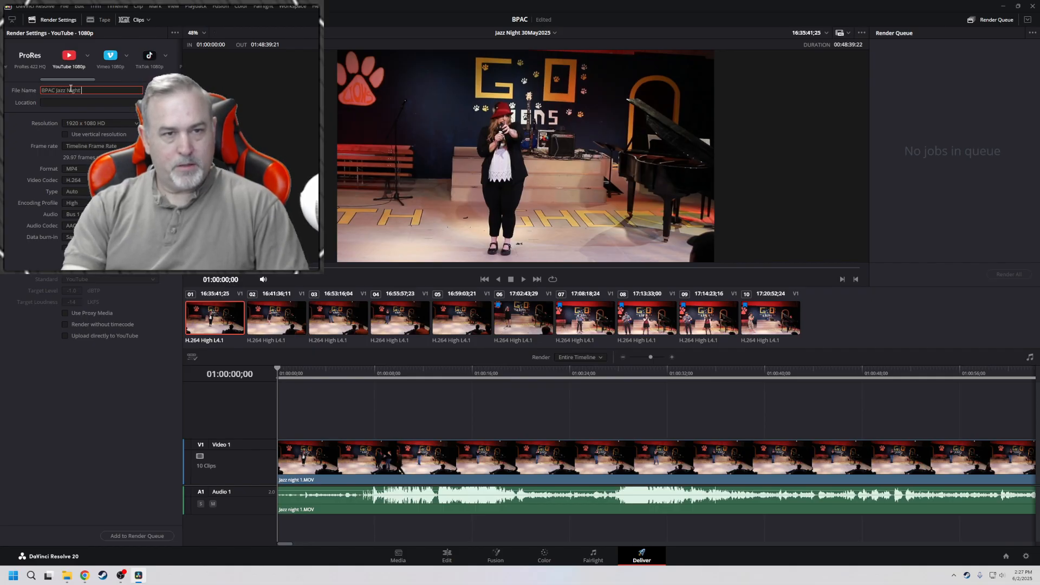
type(" 30Ma")
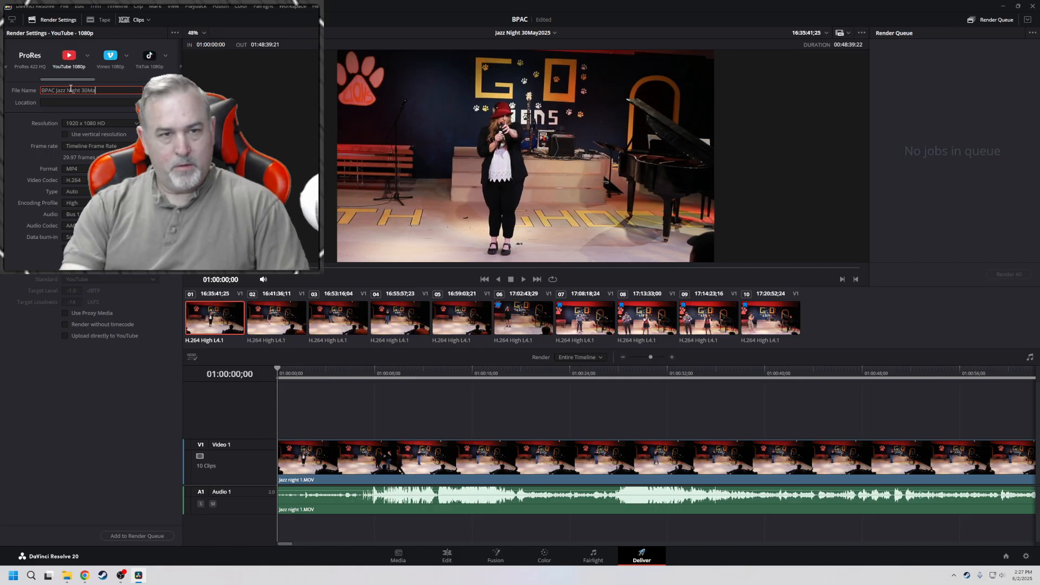
type("y2025")
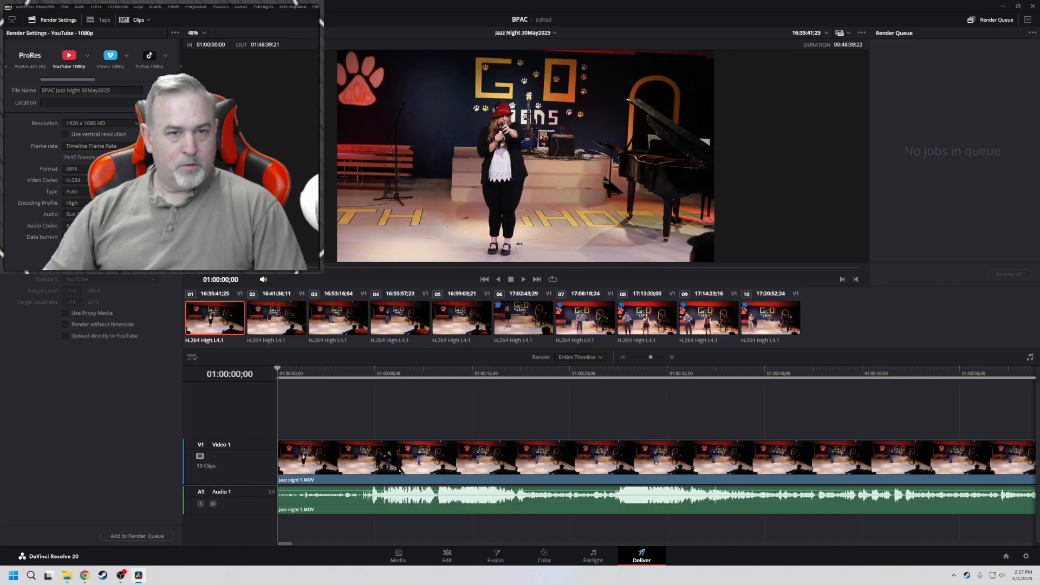
Set the render destination to the BPAC folder inside Video Projects on the Storage (D:) drive
left_click(162, 103)
left_click_drag(221, 38, 233, 25)
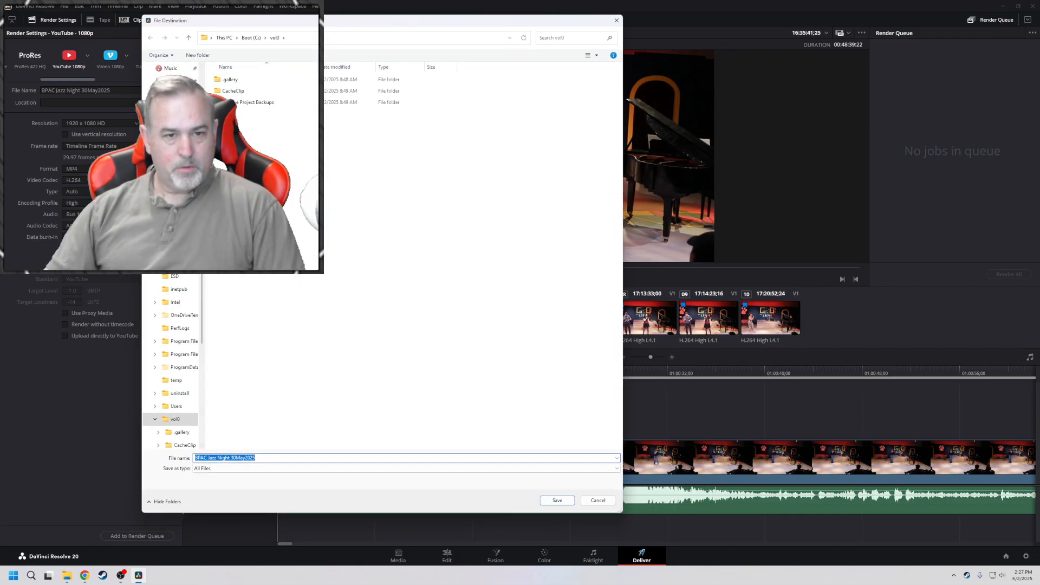
scroll(176, 318, "down", 5)
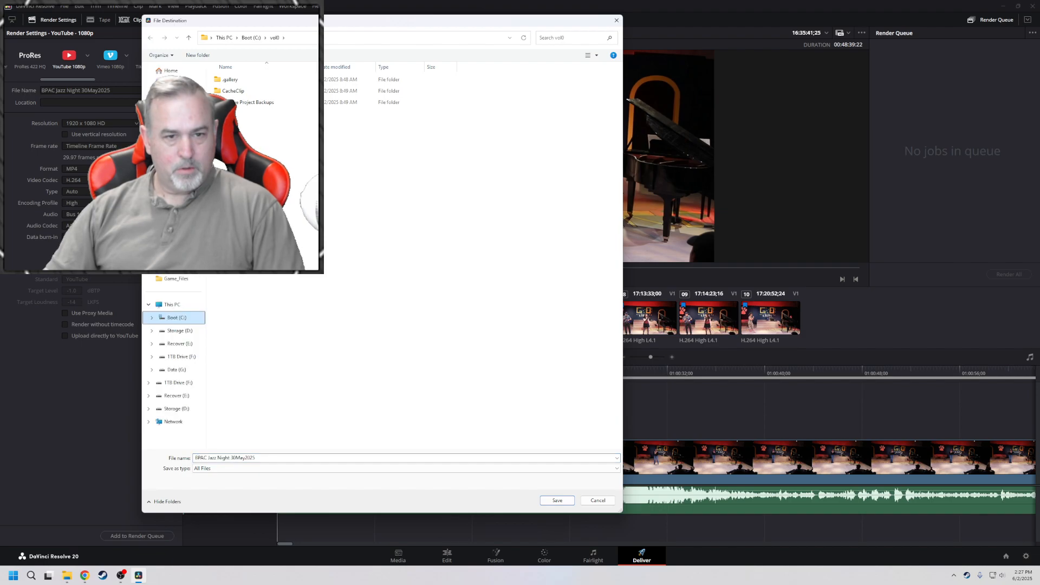
left_click(170, 336)
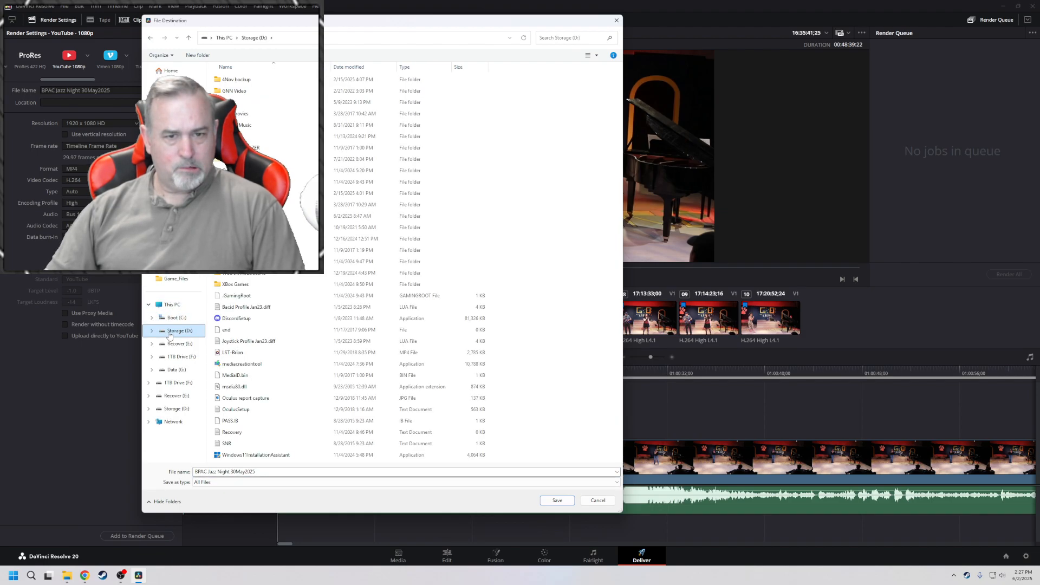
left_click(173, 370)
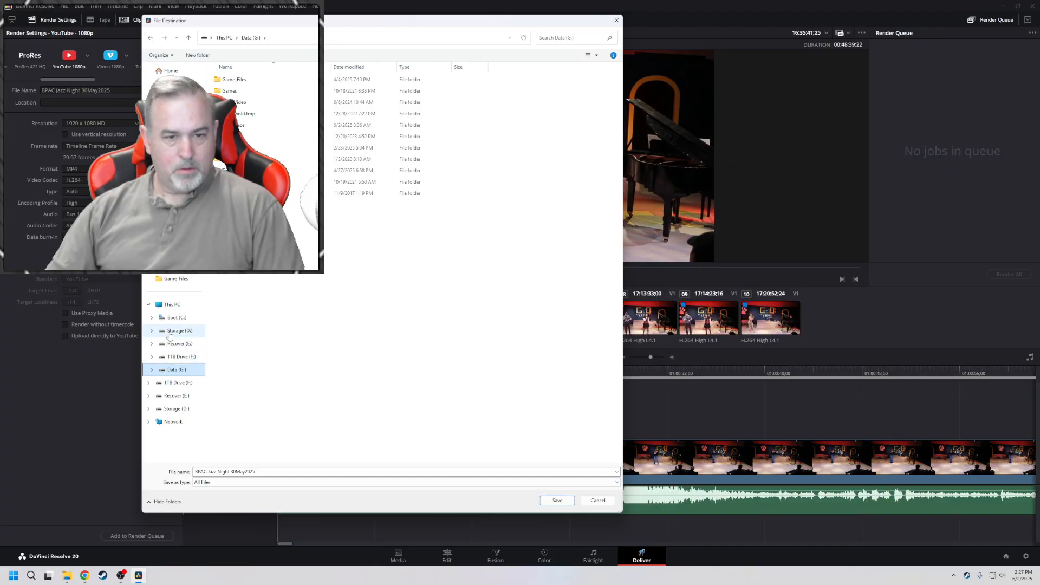
left_click(168, 358)
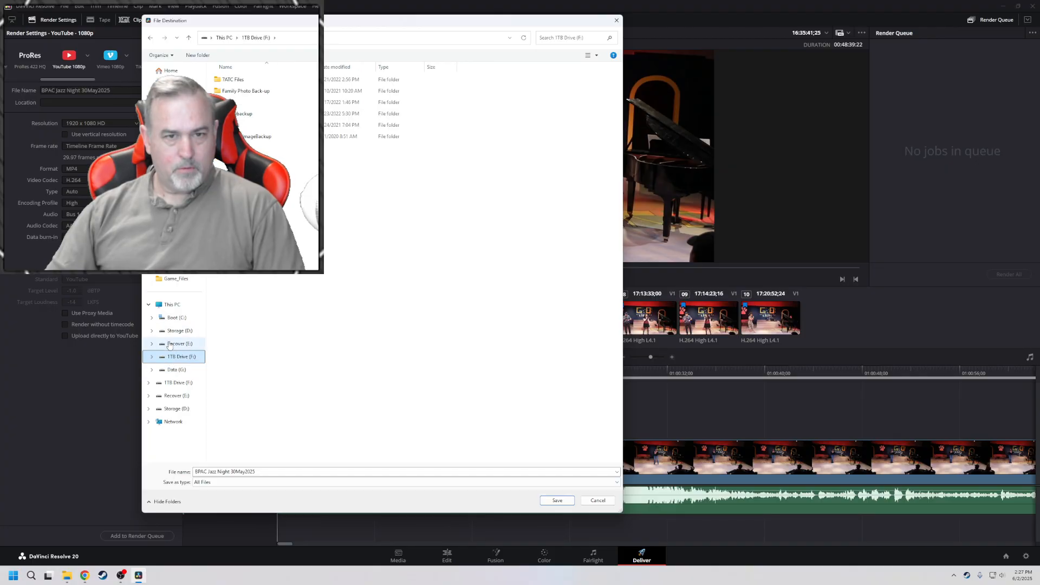
left_click(174, 331)
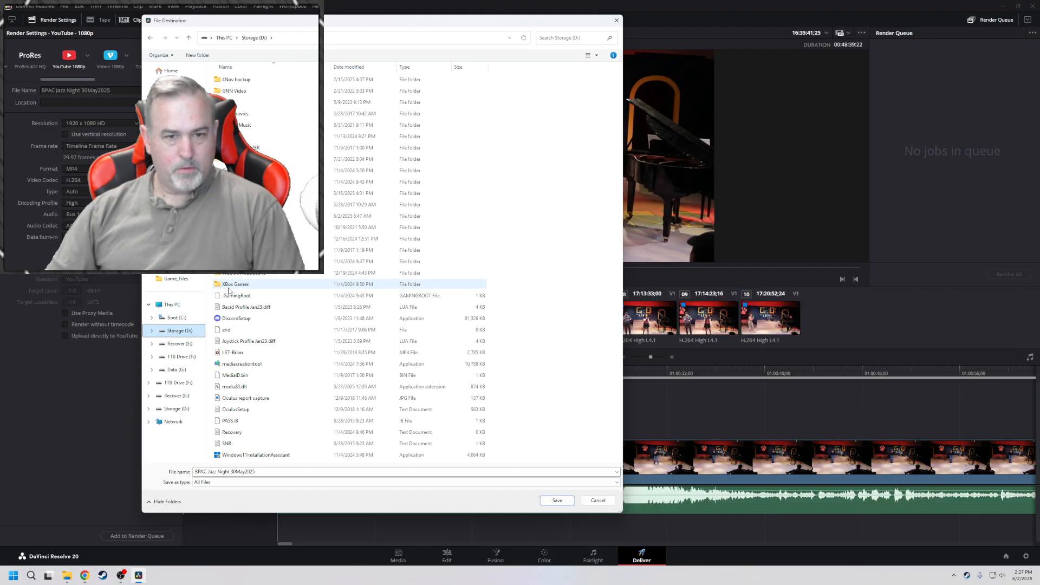
double_click(236, 216)
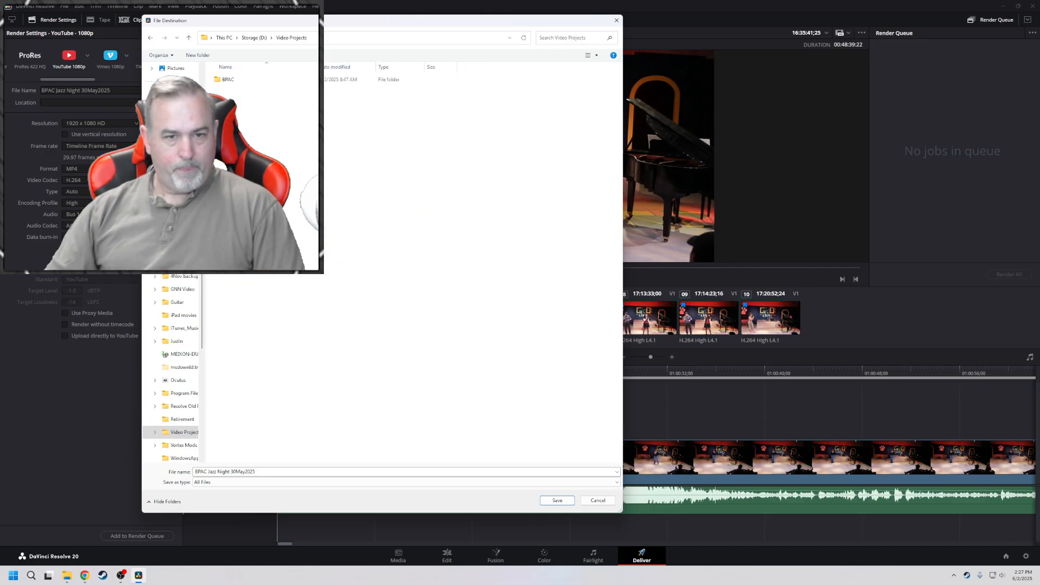
double_click(228, 80)
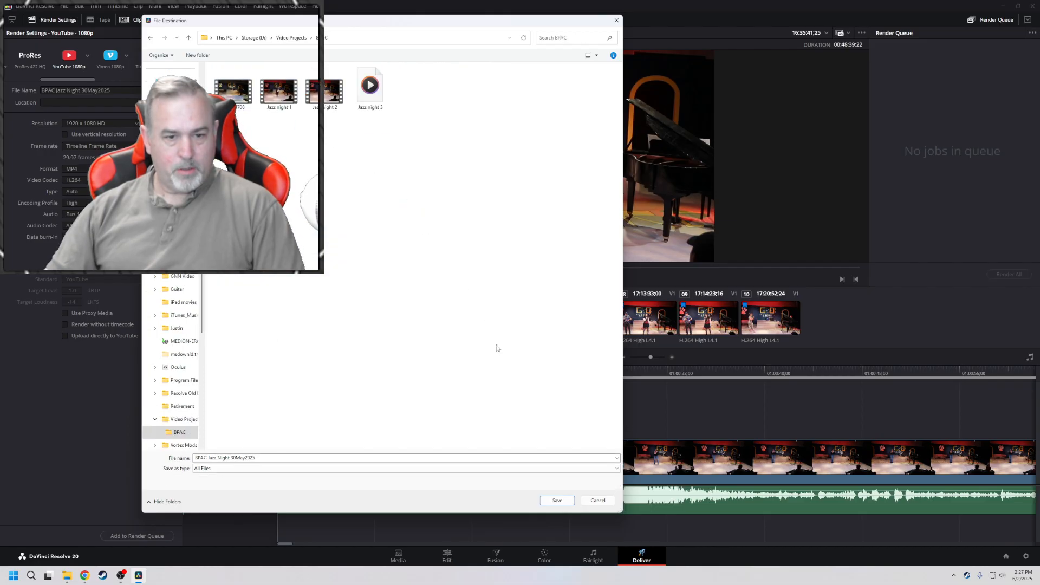
left_click(557, 501)
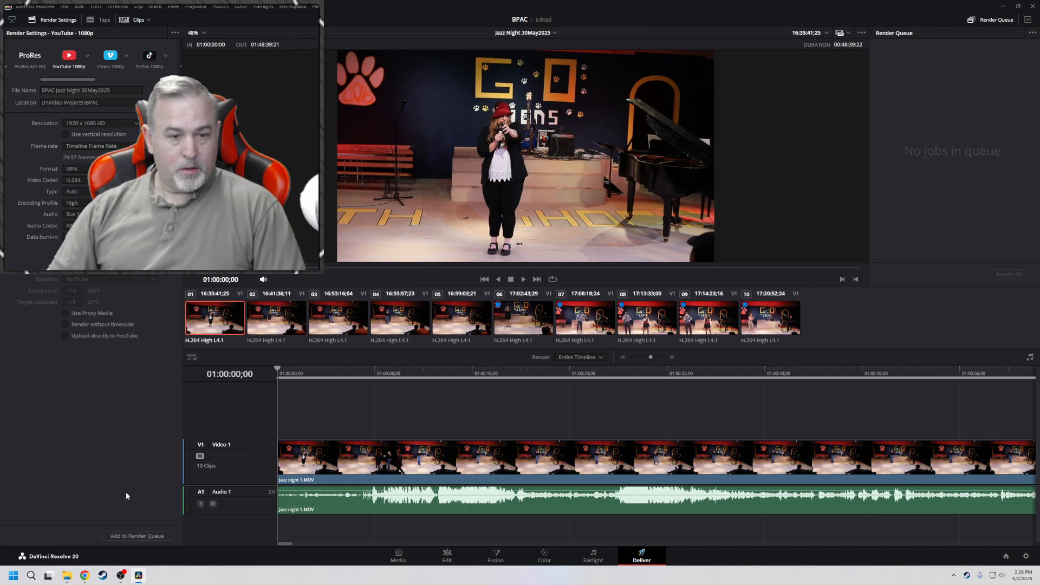
Add the Jazz Night 30May2025 timeline to the render queue and render the queued job
left_click(134, 537)
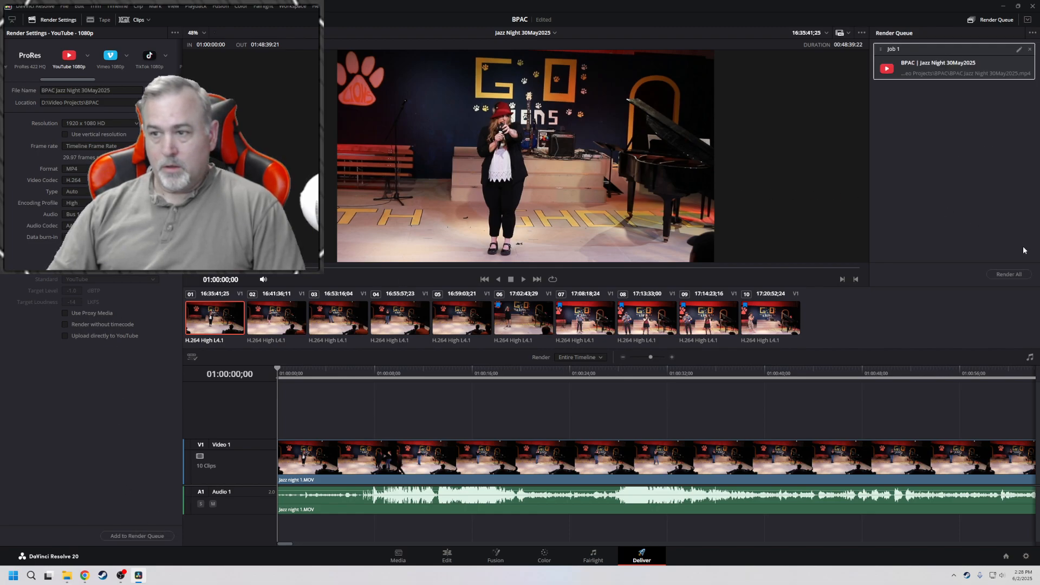
left_click(1009, 274)
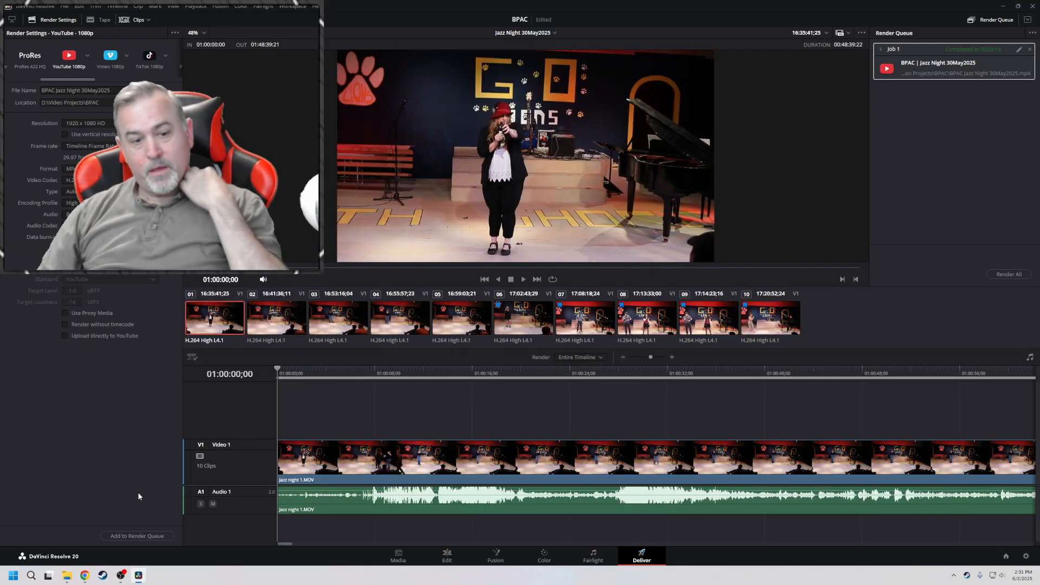
Switch to File Explorer and check the rendered BPAC Jazz Night 30May2025 file and its size in D:\Video Projects\BPAC
left_click(67, 578)
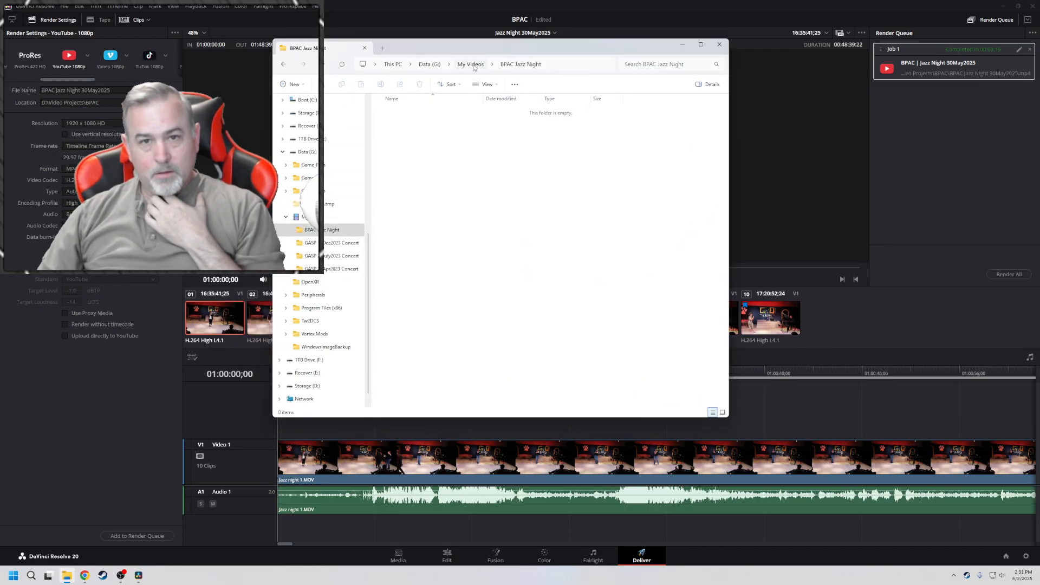
left_click_drag(469, 52, 465, 75)
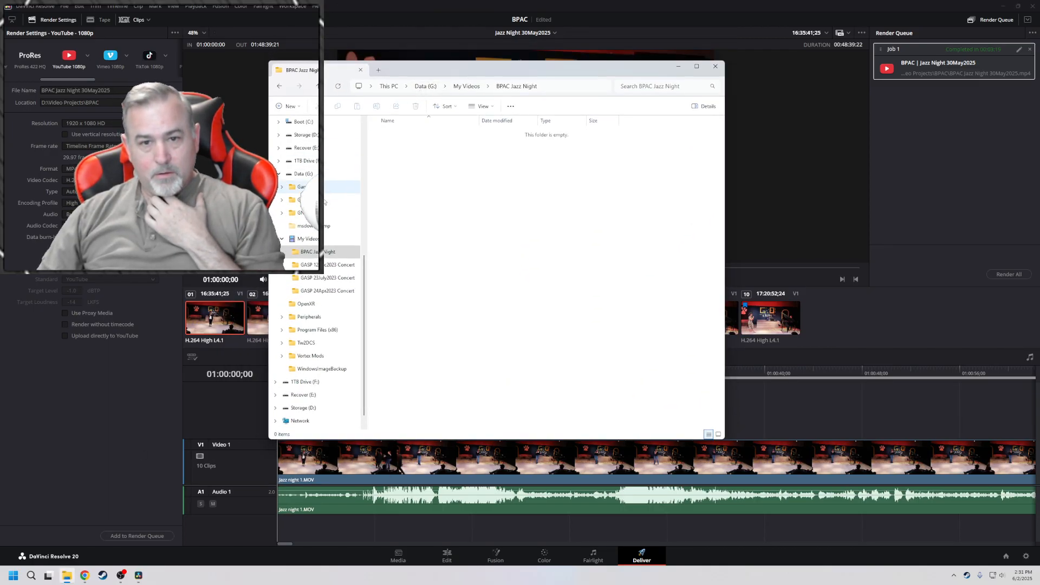
left_click(281, 240)
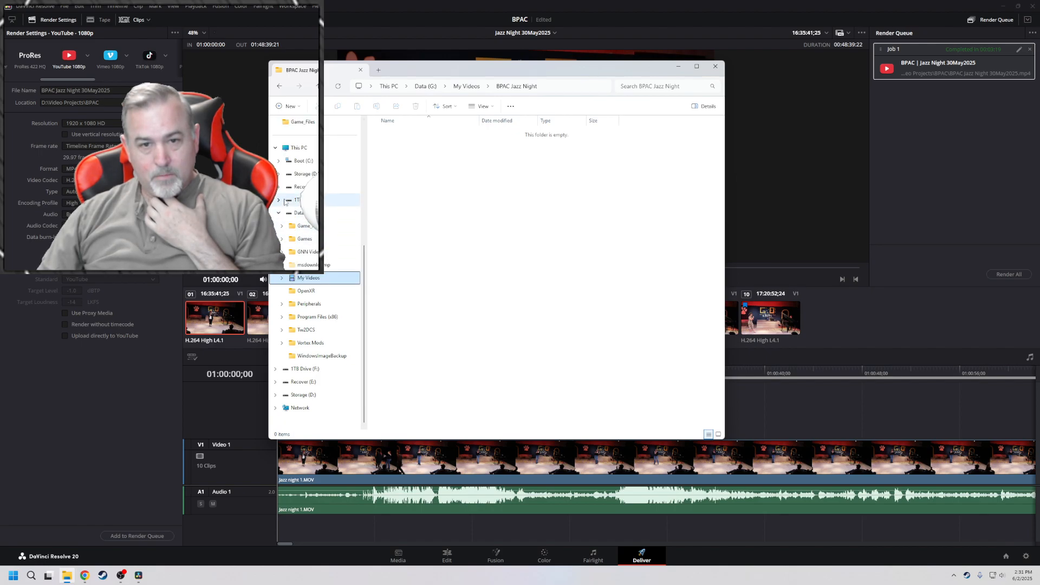
left_click(279, 175)
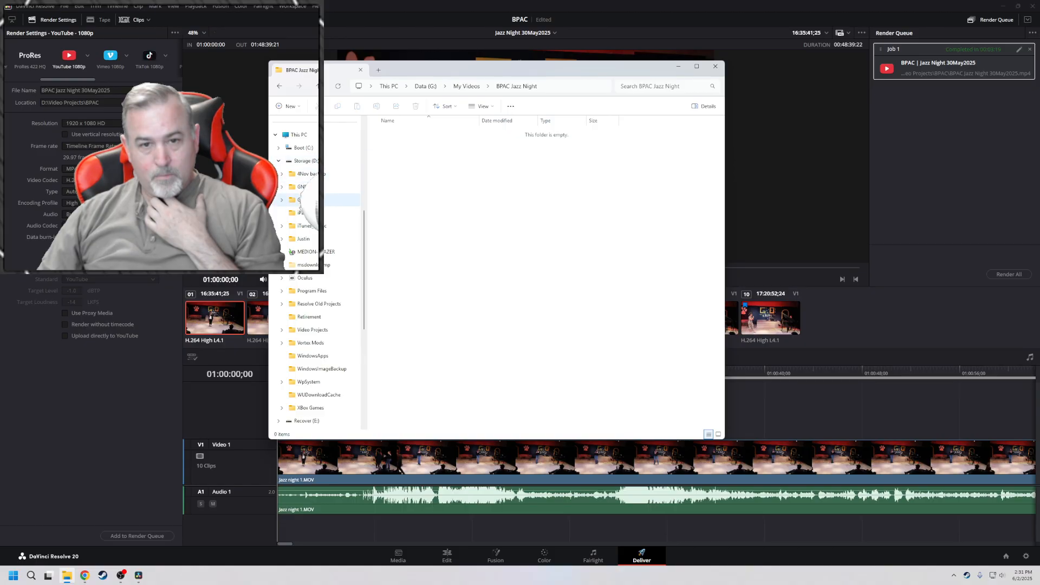
left_click(306, 332)
double_click(391, 133)
left_click(433, 138)
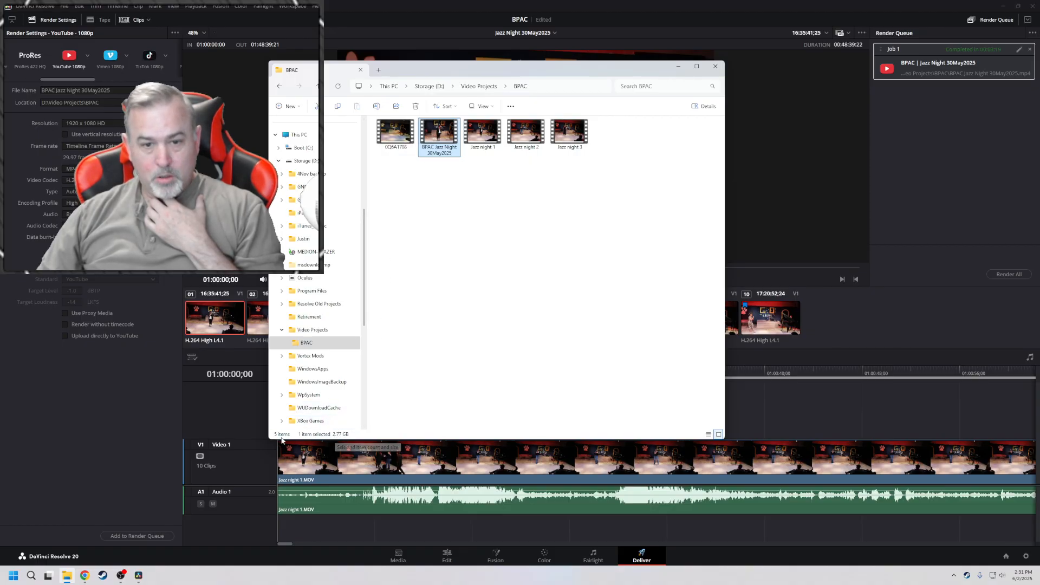
Switch back to DaVinci Resolve and change the render settings to the Custom Export preset
left_click(436, 185)
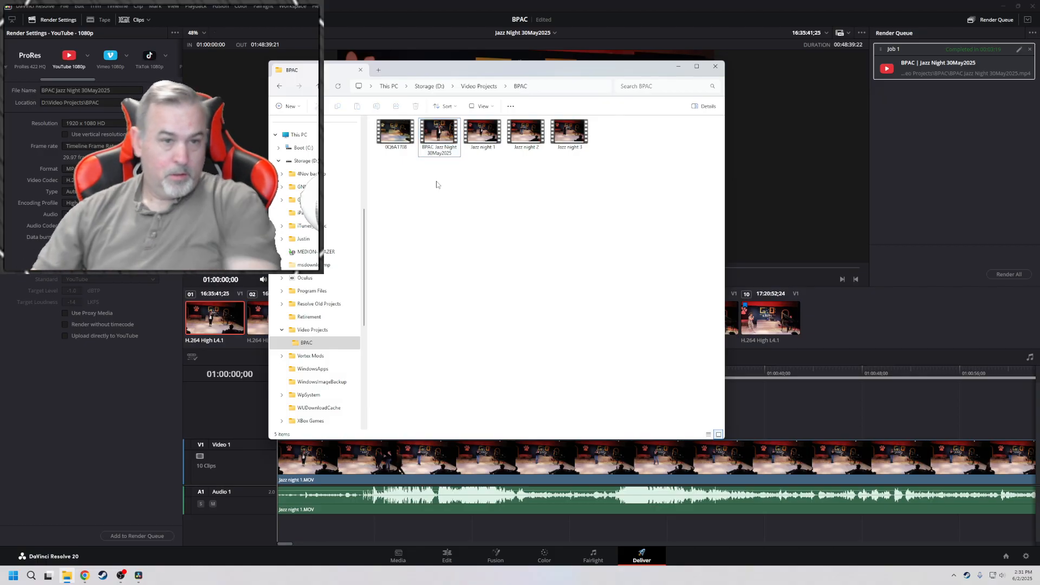
left_click(43, 398)
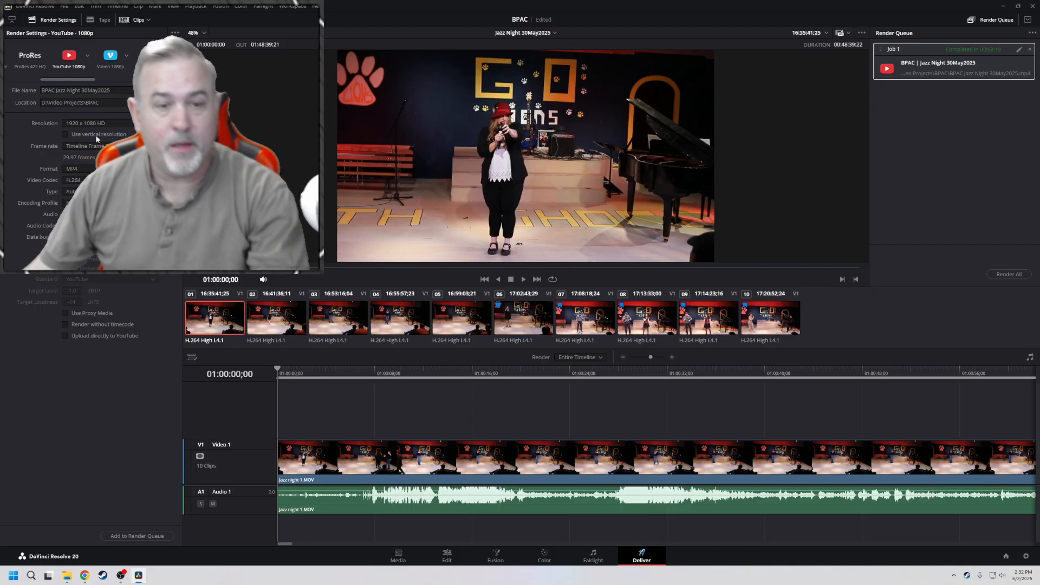
left_click_drag(57, 76, 22, 77)
left_click(24, 53)
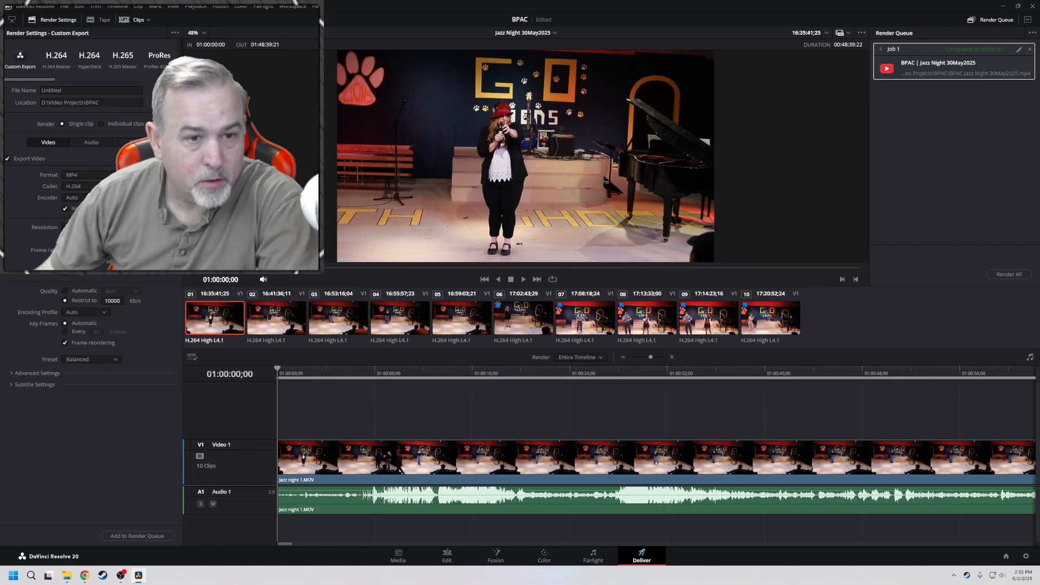
Set the custom export's video quality to Automatic at the Medium level
left_click(65, 291)
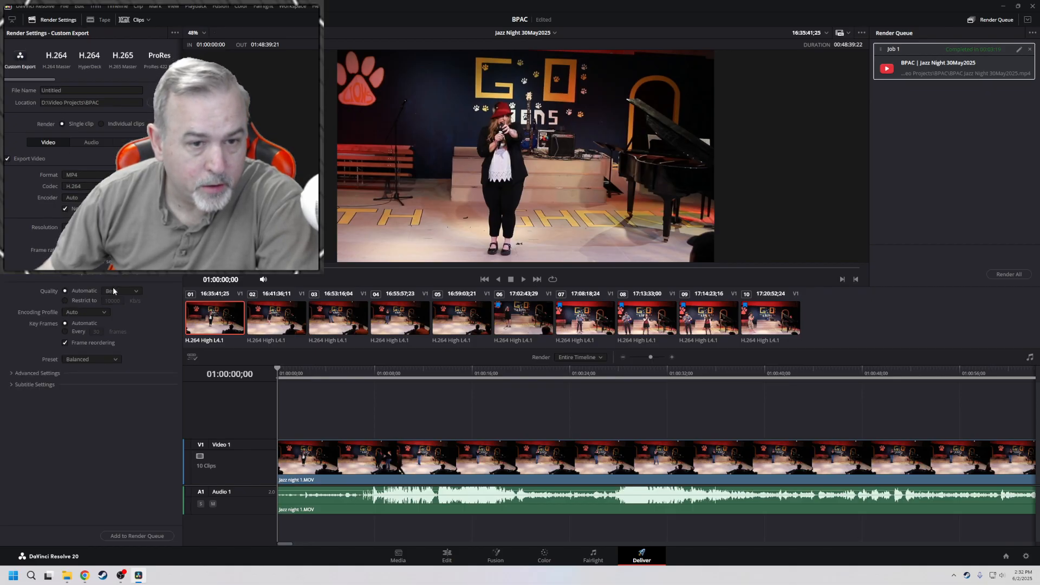
left_click(135, 291)
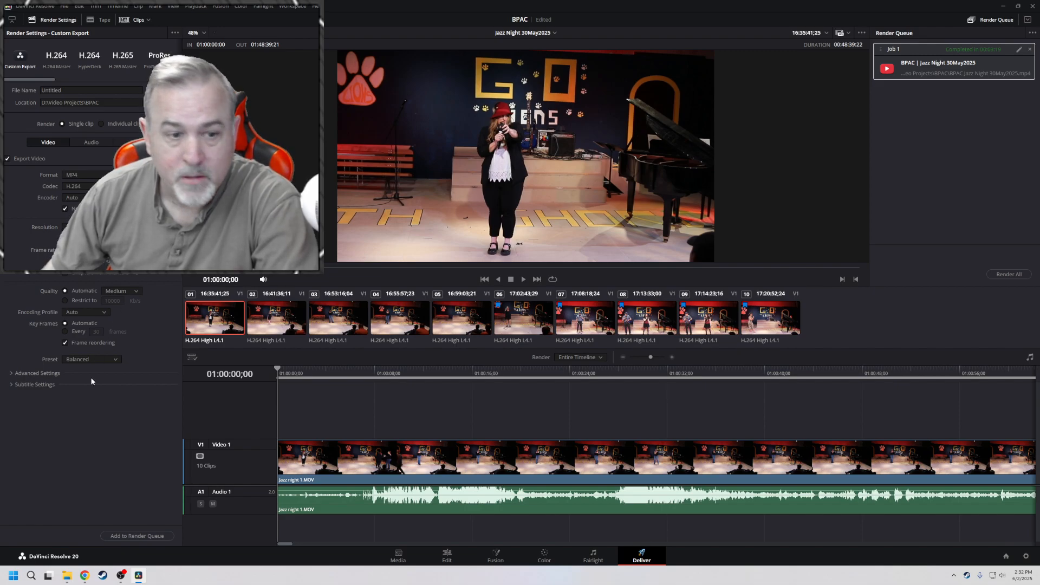
left_click(122, 578)
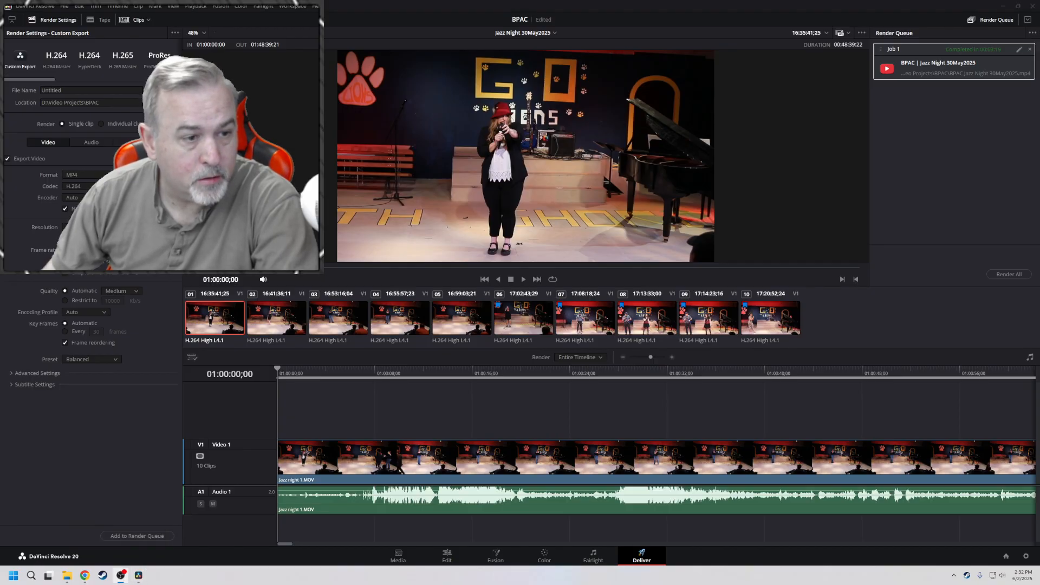